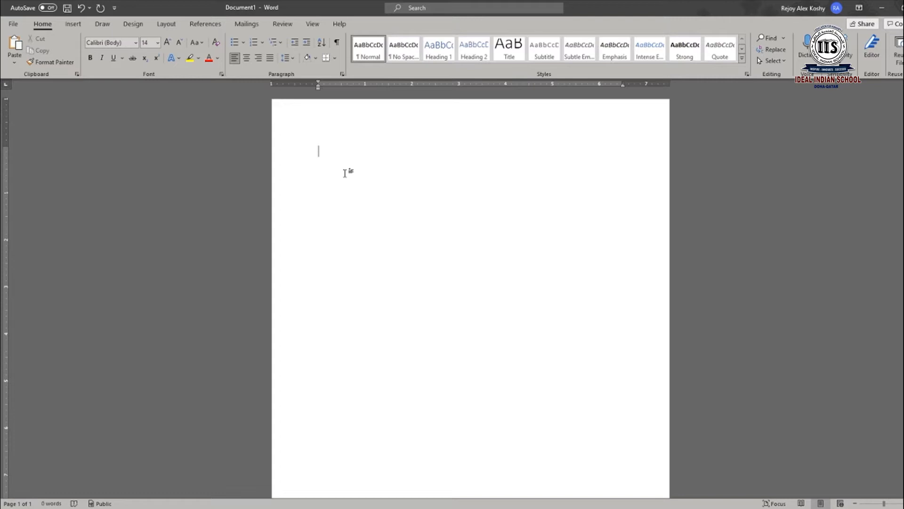
Enter the title "Mobile Computer" and below it the sentence "A mobile computer is a computer you can carry from place to place.".
type("Mobile Computer")
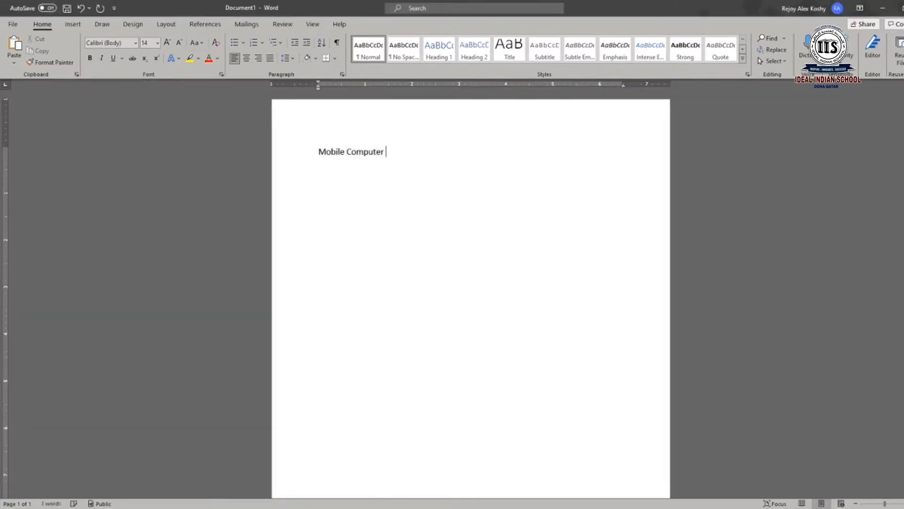
key("Return")
type("A mobile computer is a computer you")
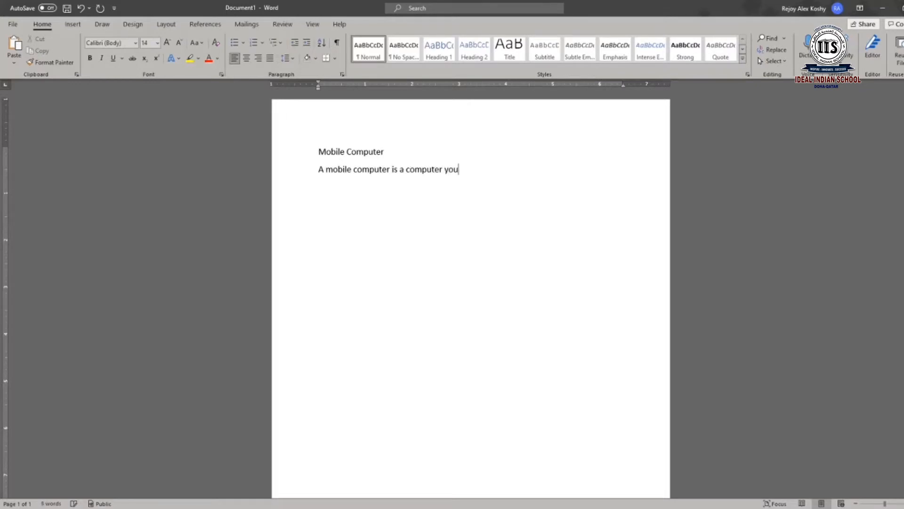
type(" can carry from place to place.")
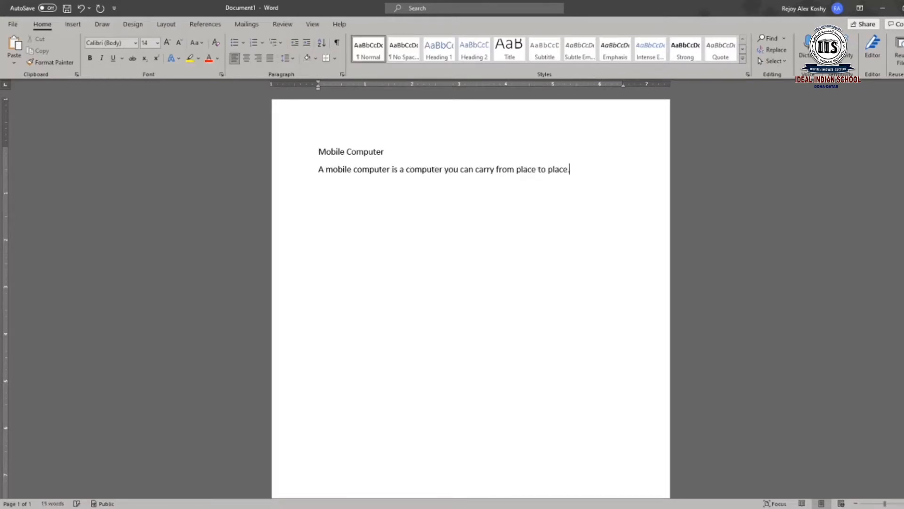
Add "Similarly, a mobile device is a computing divice small enough to hold in your hand. The most popular type of mobile computer is the notebook computer.".
type(" Similarly, a mobile ")
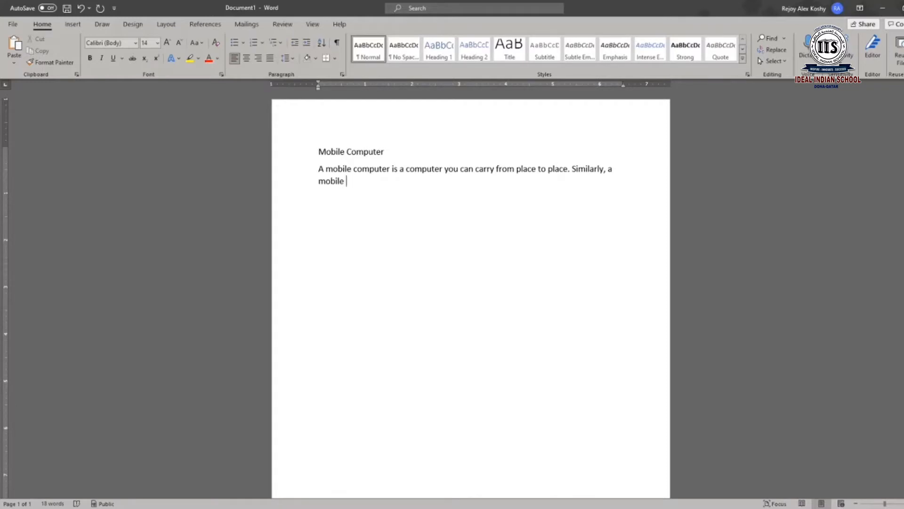
type("device is a computing divice sd")
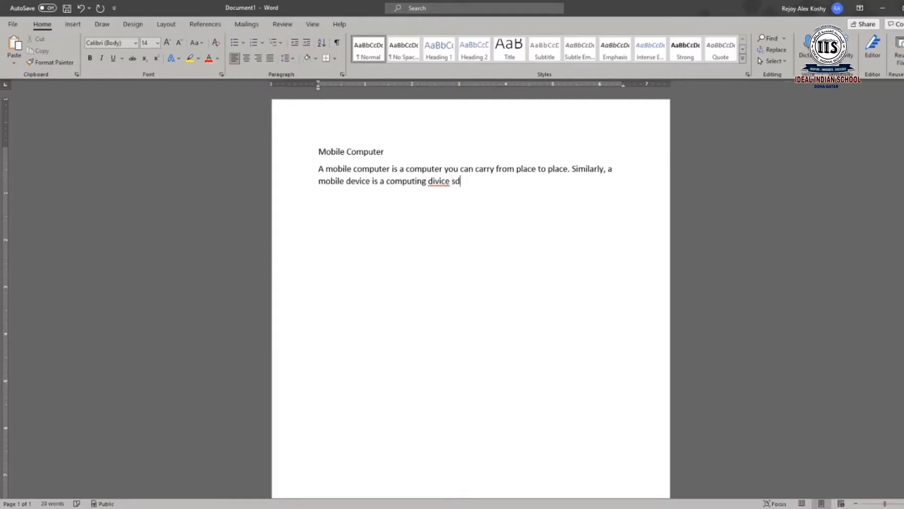
key("BackSpace")
type("mall enough to hold in y")
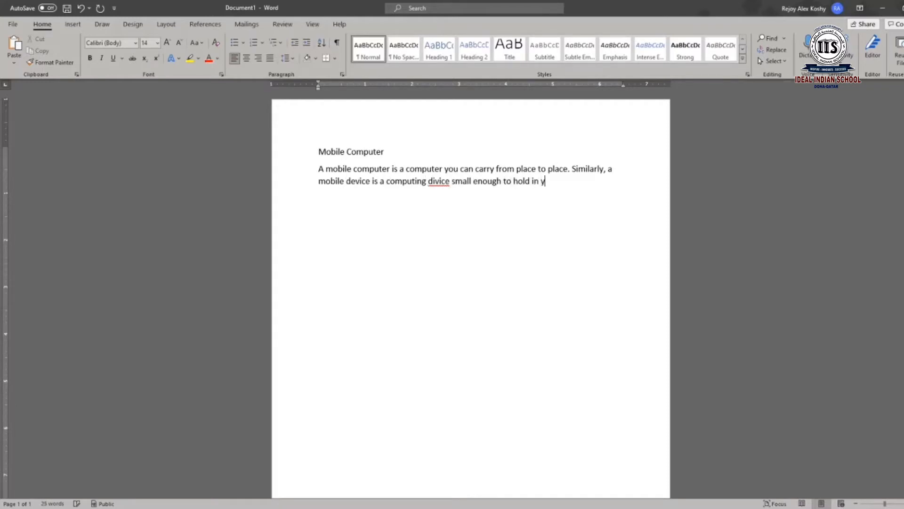
type("our hand. The most popu")
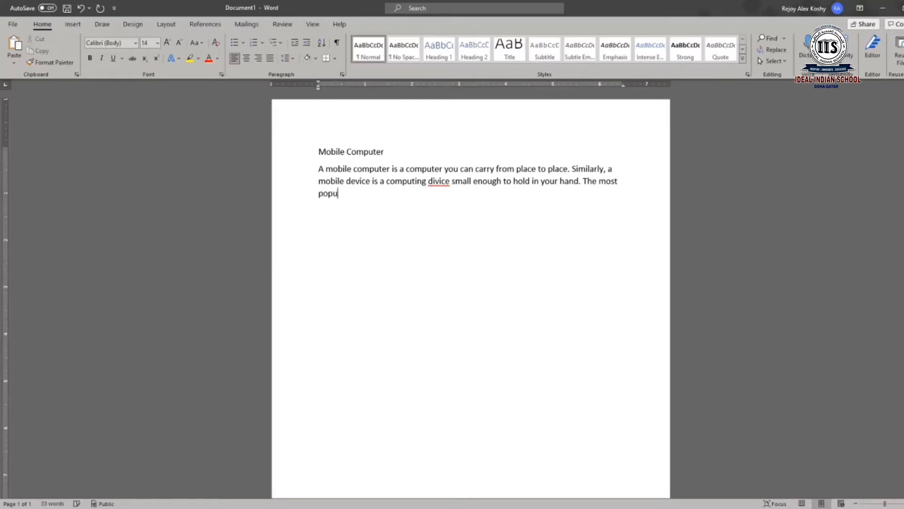
type("lar type of mobile comp")
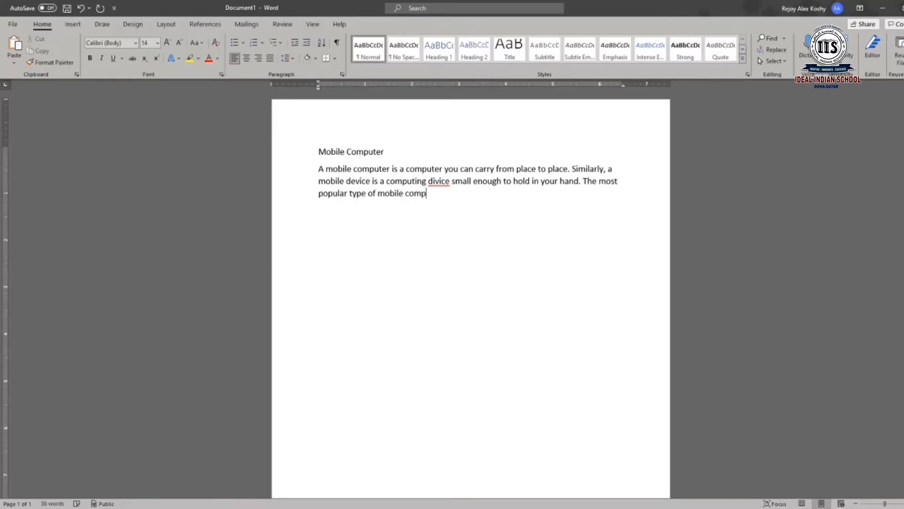
type("uter is the notebook computer.")
Start a second paragraph with "Notebook is a movable, personal computer often designed to fit on your lap.".
key("Return")
type("Notebook is a movable, personal computer o")
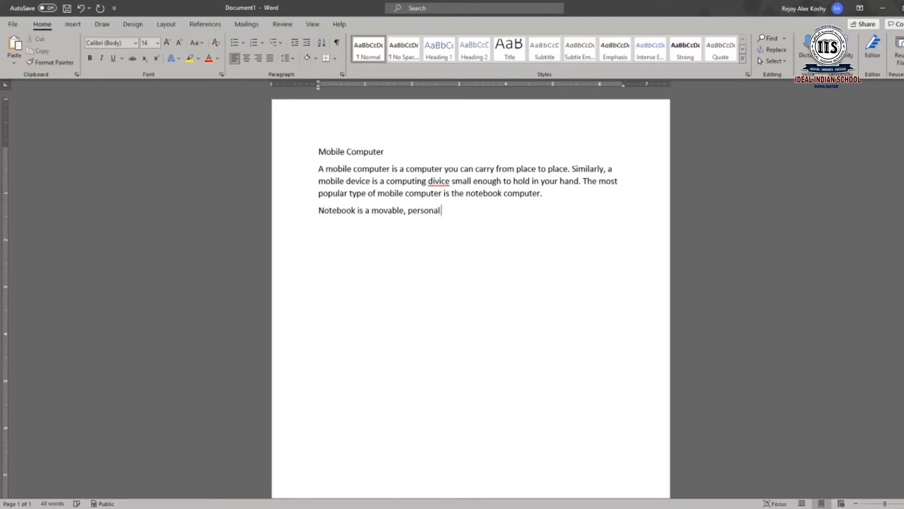
type("ften designed to fit on your lap.")
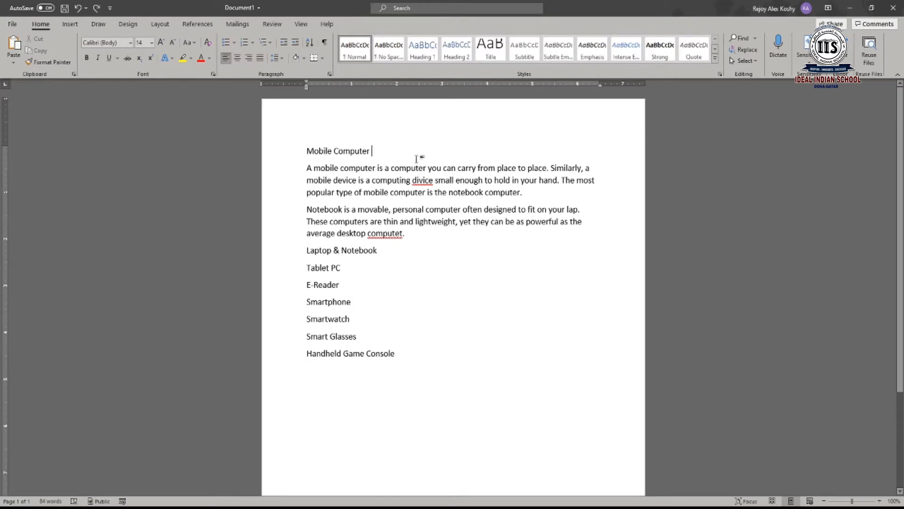
Copy the title line "Mobile Computer" and paste it directly above the "Laptop & Notebook" line.
left_click_drag(375, 151, 305, 150)
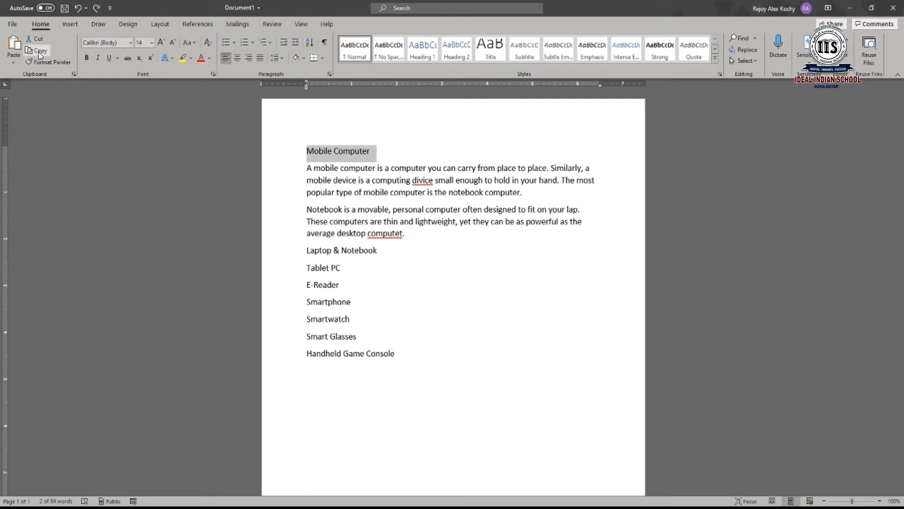
left_click(39, 53)
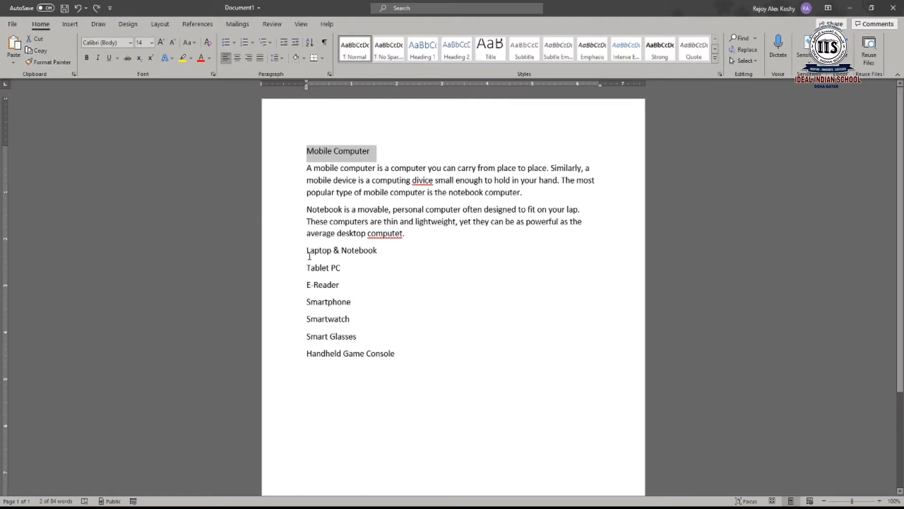
left_click(307, 251)
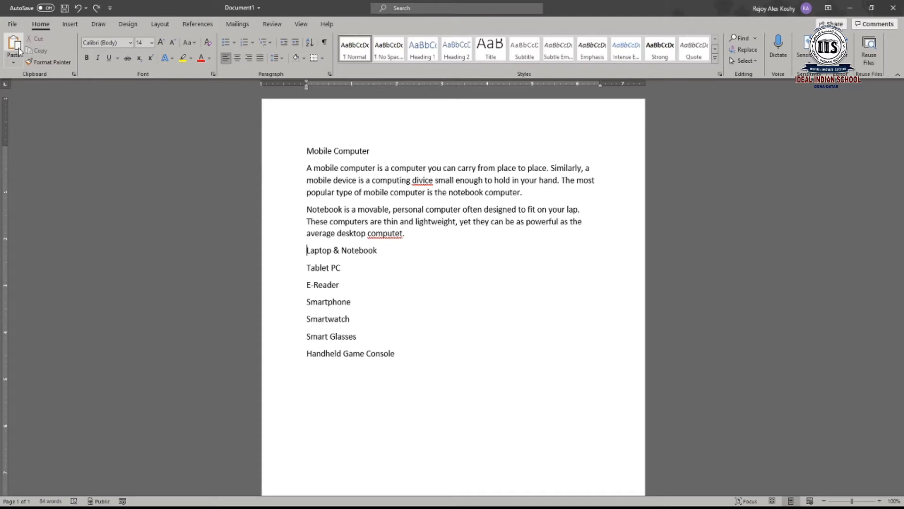
left_click(15, 47)
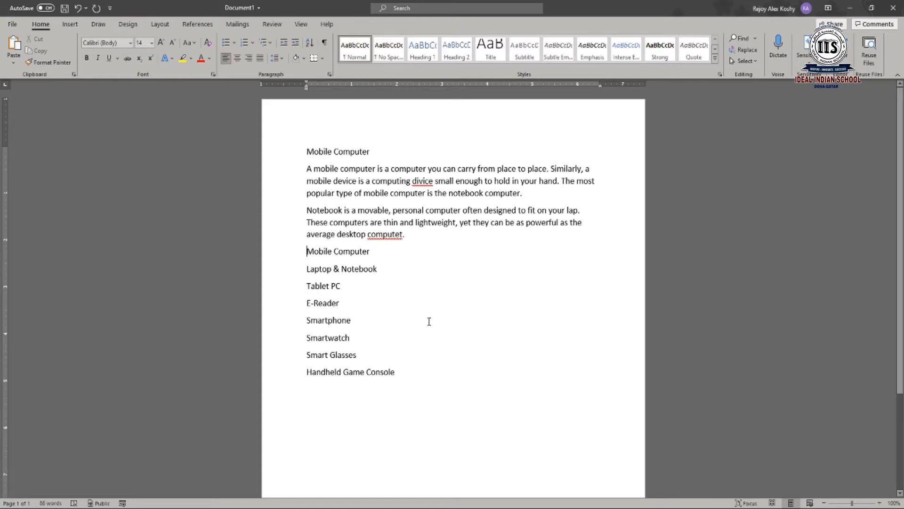
Add "Types of" in front of the copied "Mobile Computer" line above the device list.
type("T")
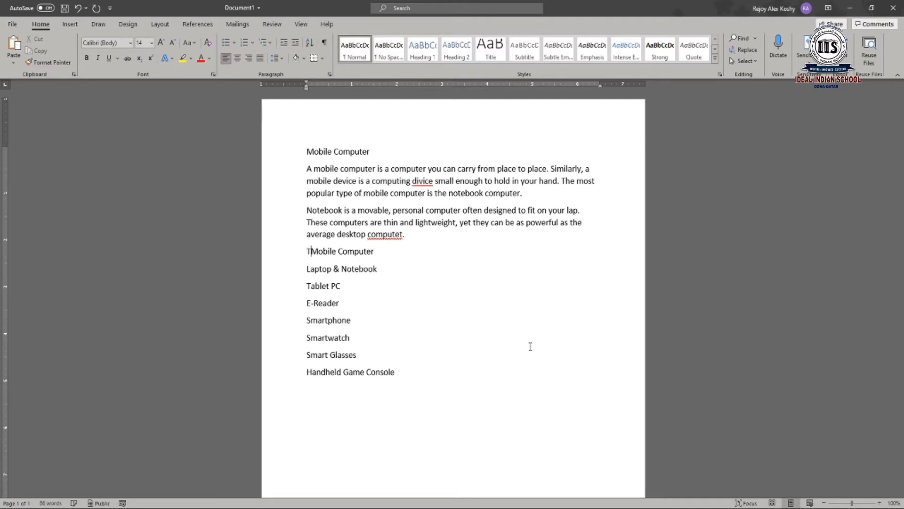
type("ypes of")
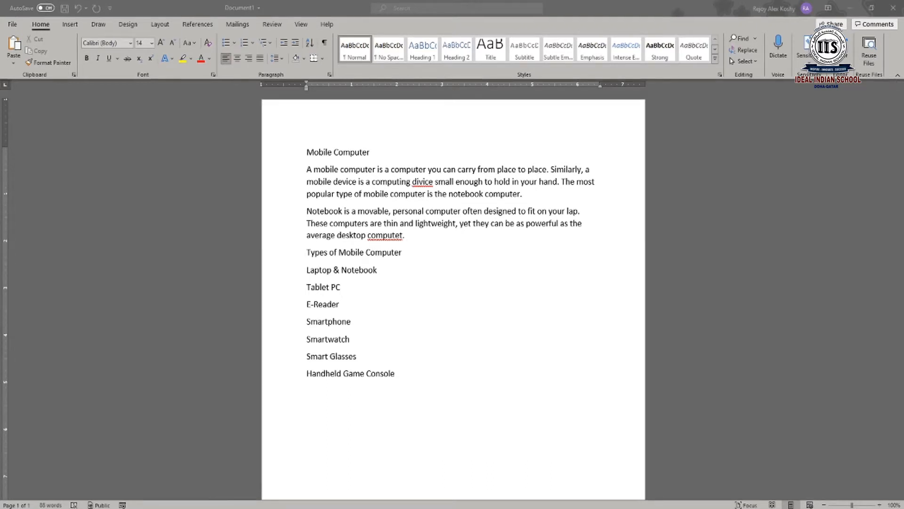
left_click(354, 318)
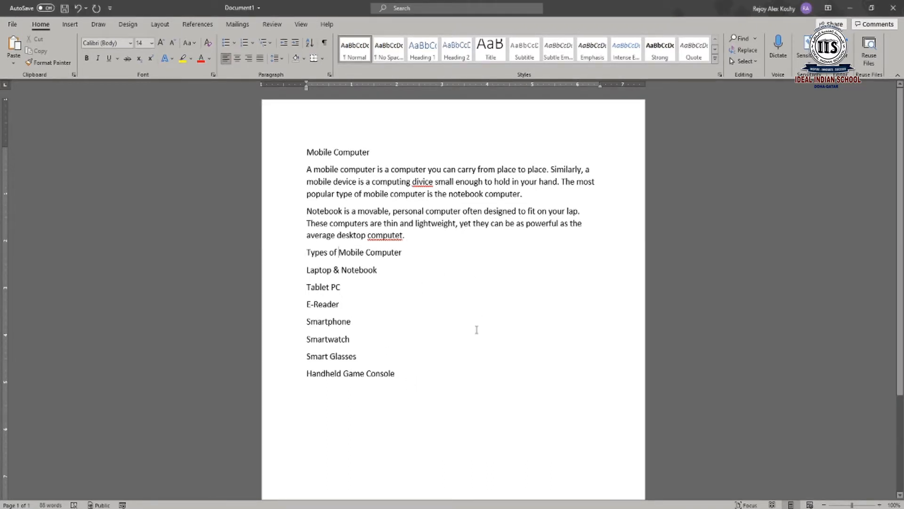
Delete the "Handheld Game Console" line at the end of the list and undo the deletion.
left_click_drag(402, 373, 308, 379)
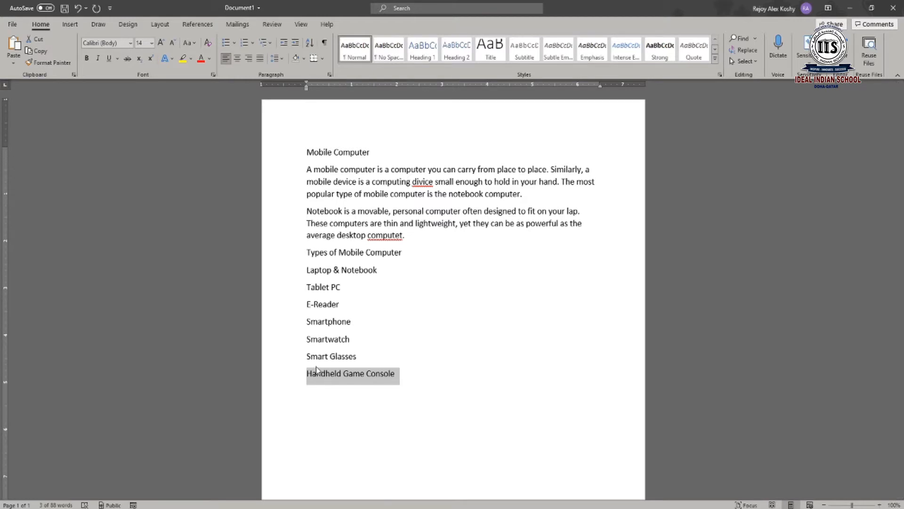
key("Delete")
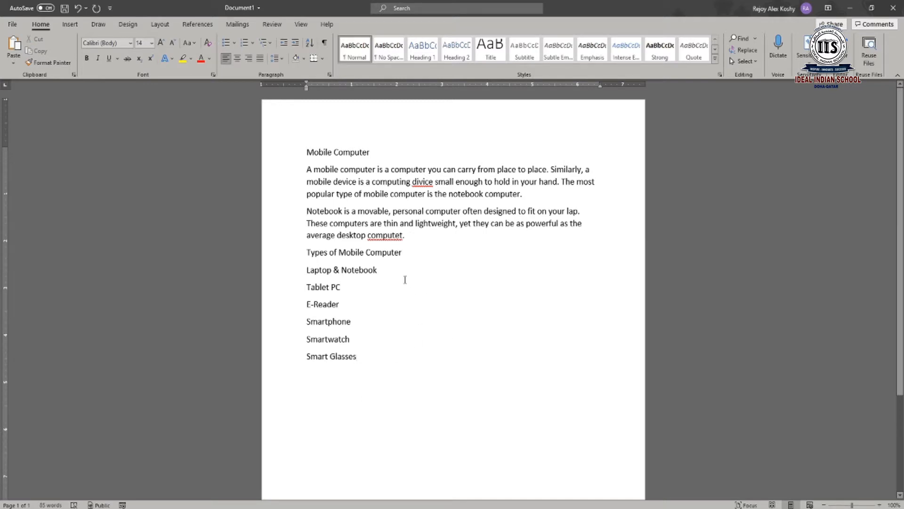
left_click(78, 8)
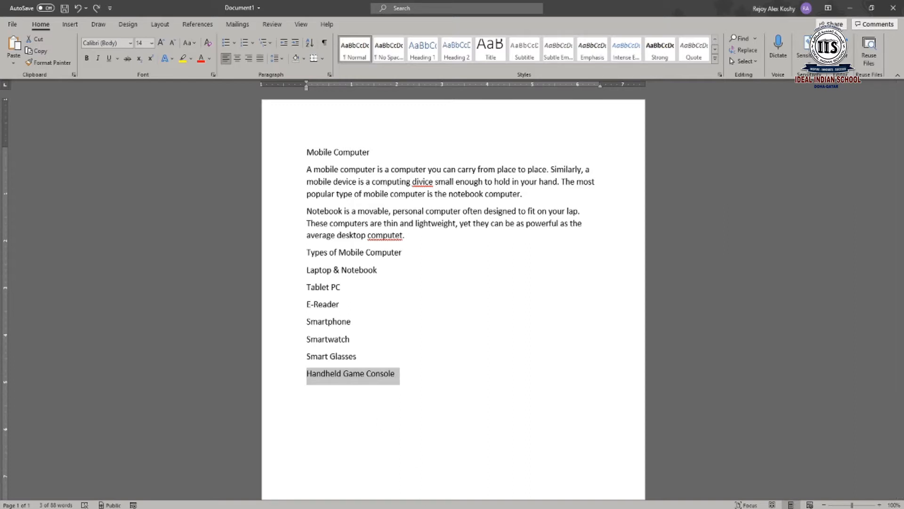
left_click(426, 508)
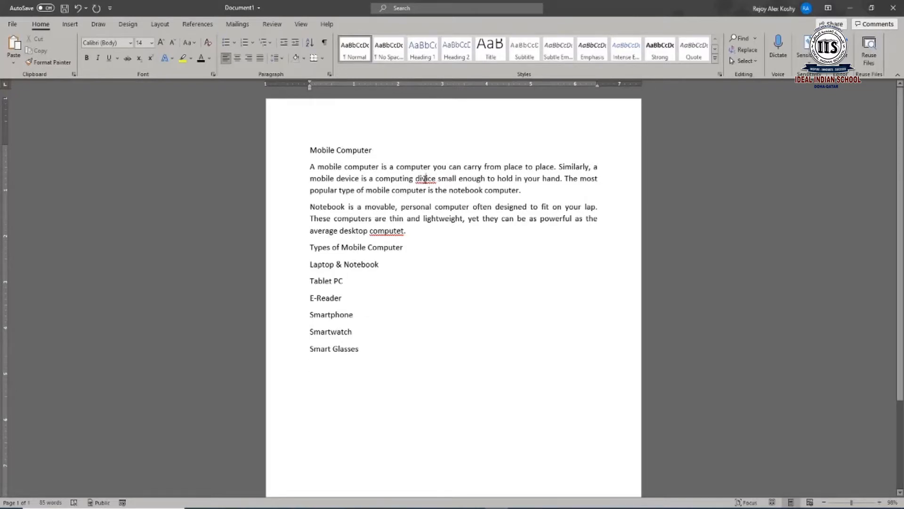
Correct the misspelled words "divice" to "device" and "computet" to "computer" using the spelling suggestions.
right_click(426, 179)
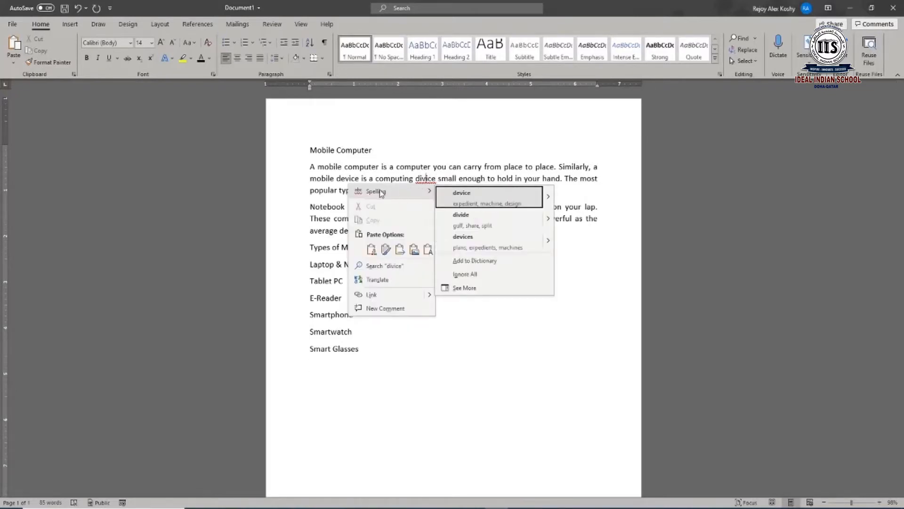
left_click(490, 202)
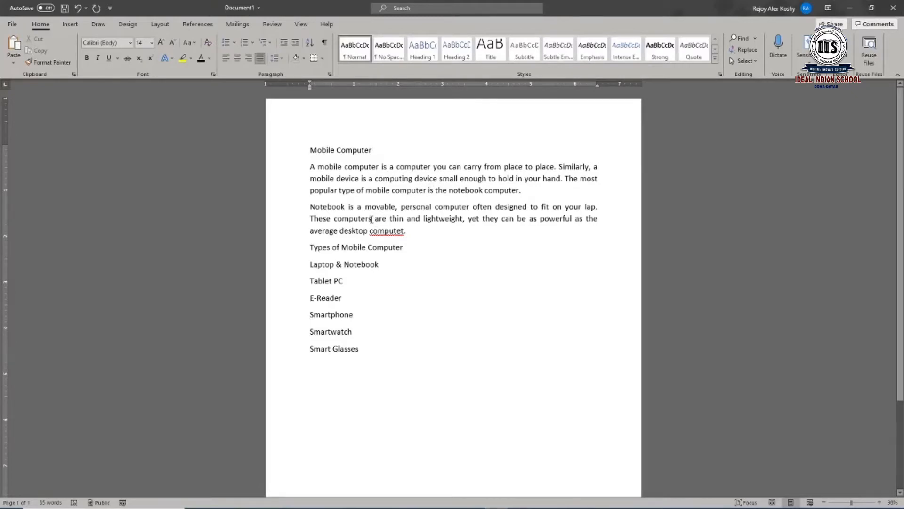
right_click(386, 233)
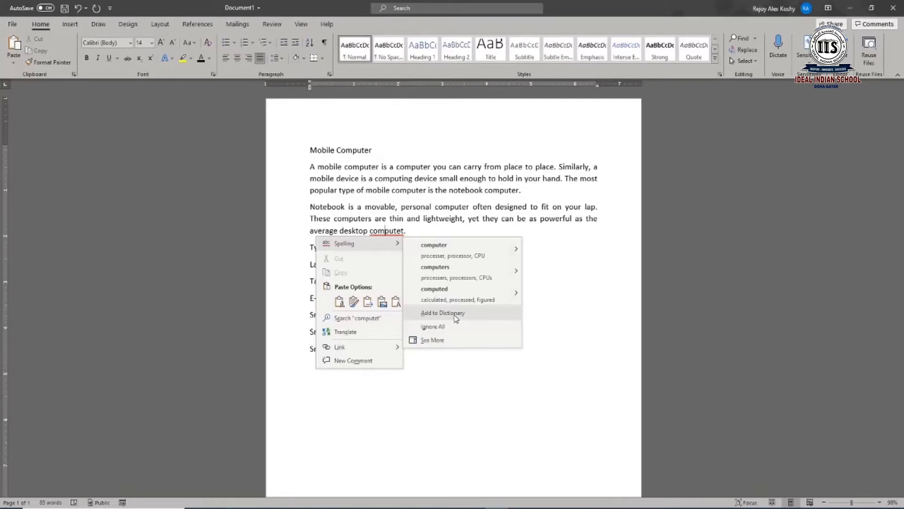
left_click(449, 249)
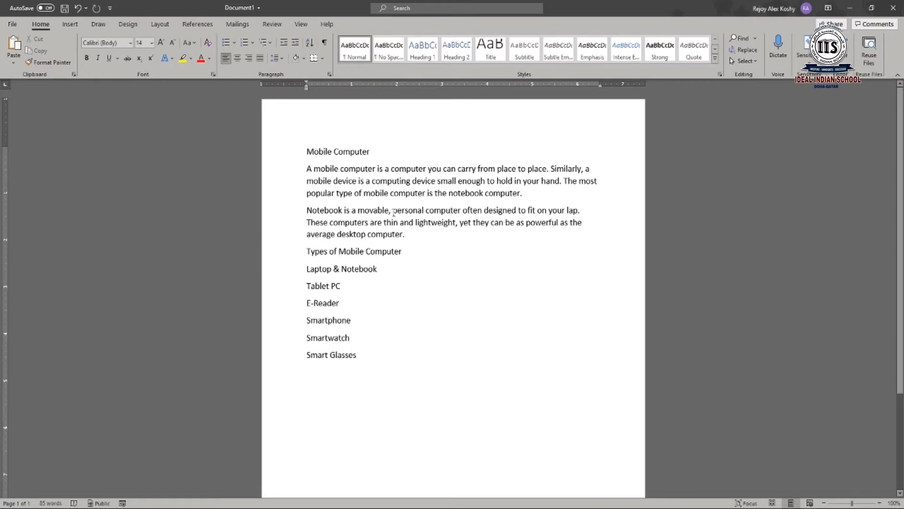
Replace the word "movable" in the second paragraph with the synonym "portable" using the Thesaurus, and close the Thesaurus.
left_click_drag(389, 211, 362, 216)
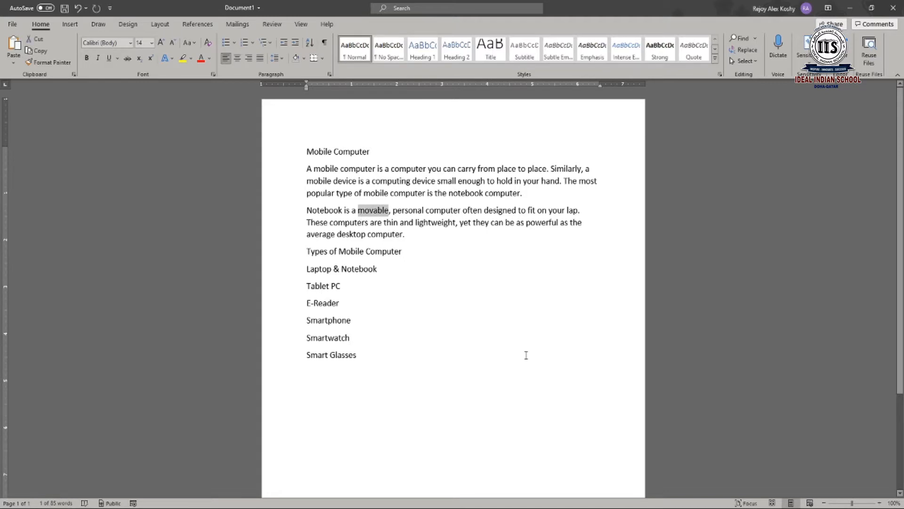
left_click(276, 27)
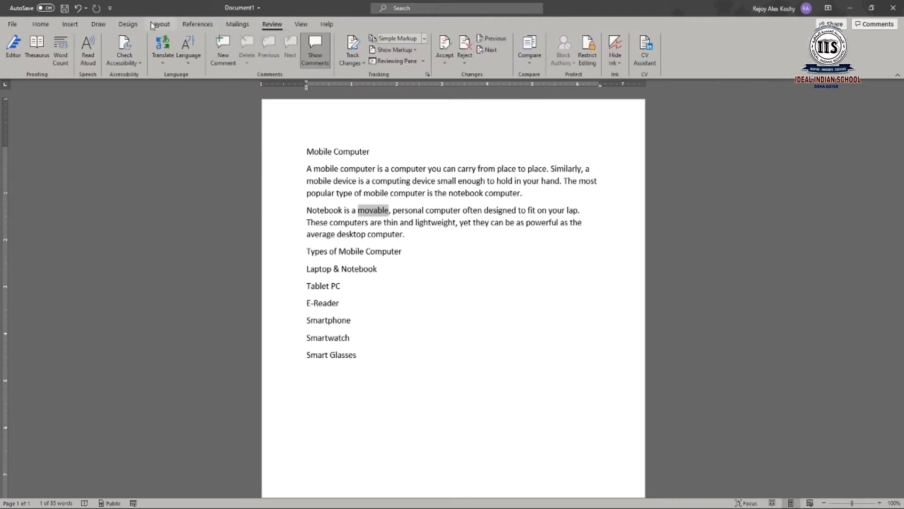
left_click(40, 52)
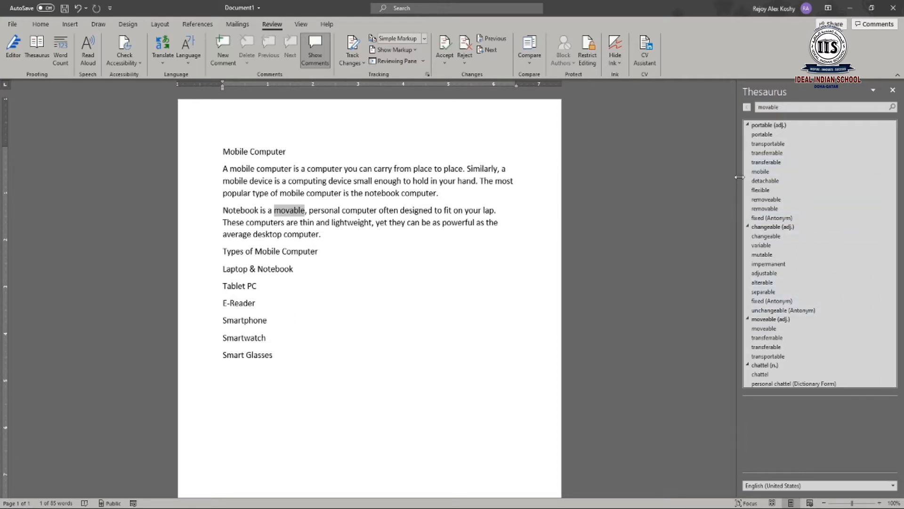
left_click(883, 149)
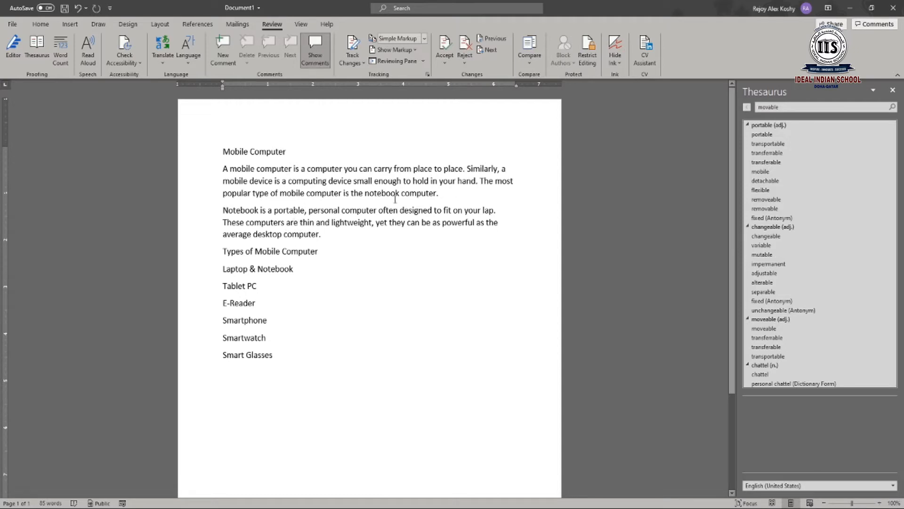
left_click(893, 91)
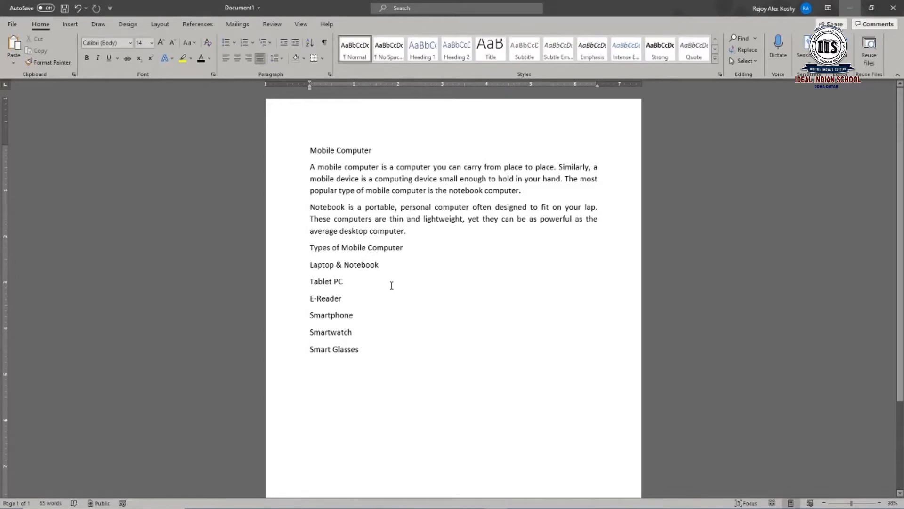
Set up a Find and Replace from the start of the document, finding "Notebook" and replacing it with "Laptop".
left_click(433, 281)
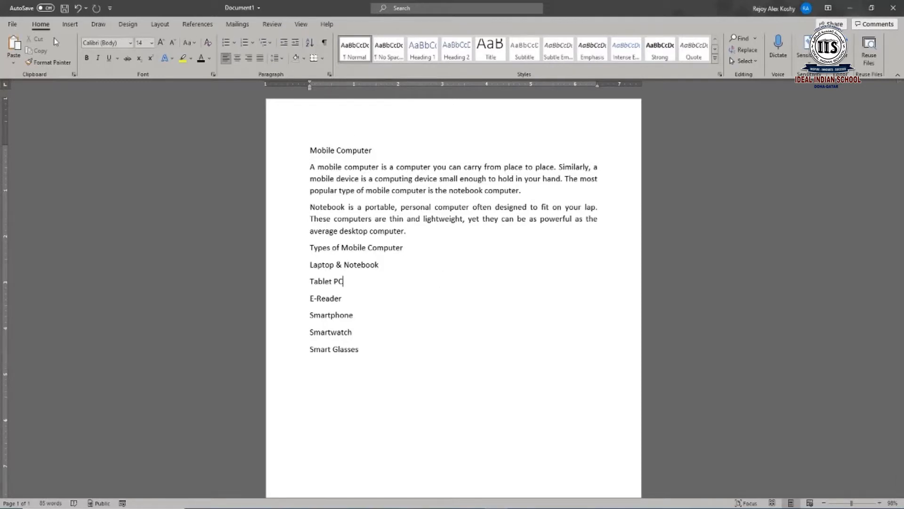
left_click(311, 151)
left_click(748, 51)
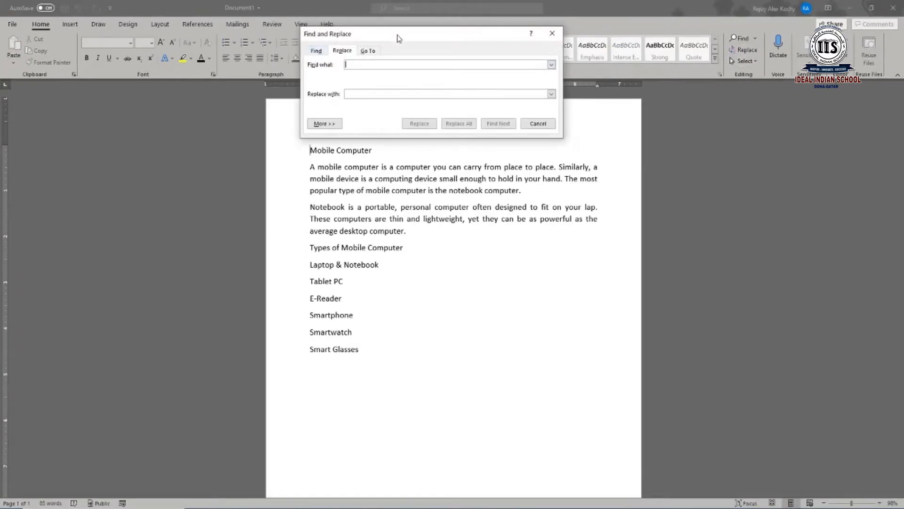
left_click_drag(400, 36, 406, 123)
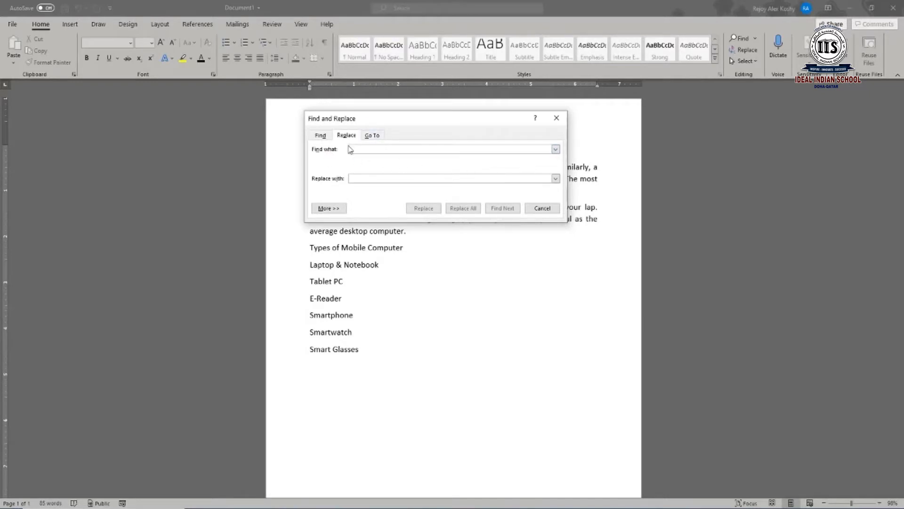
type("No")
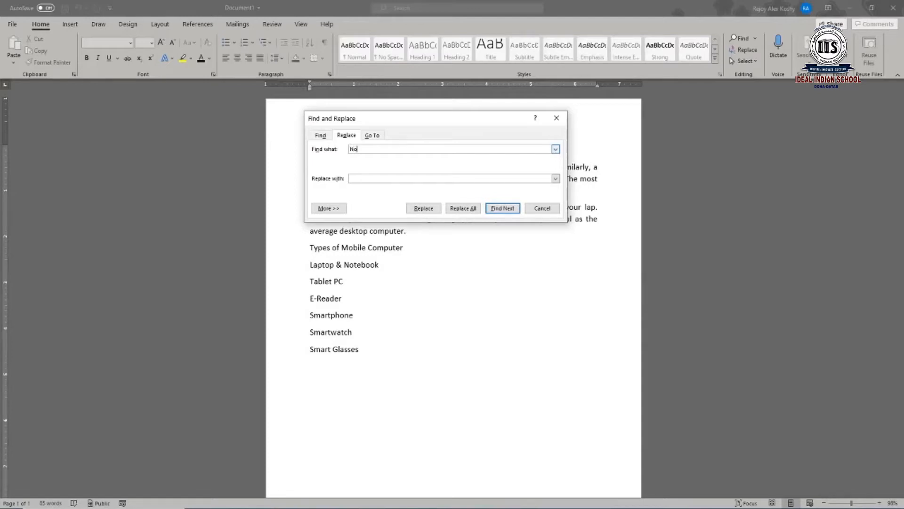
type("tebook")
left_click(368, 149)
type("Laptop")
left_click(367, 178)
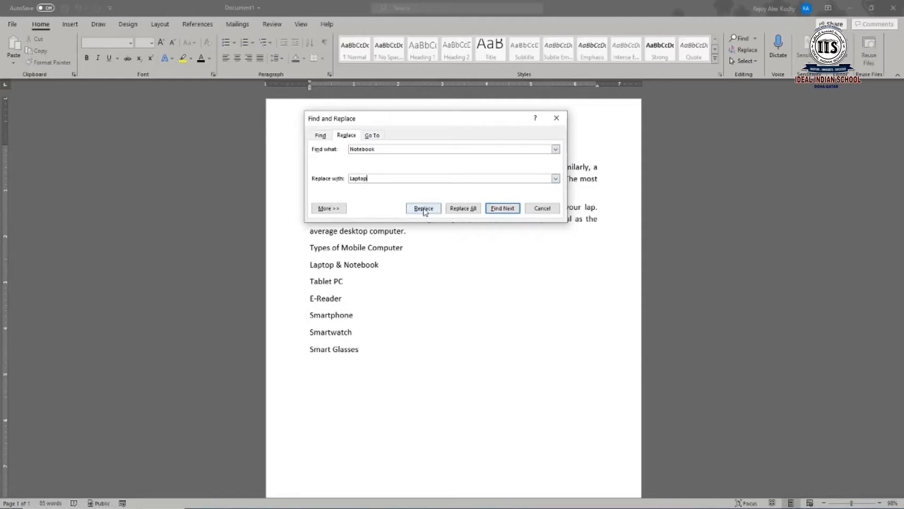
Replace "Notebook" with "Laptop" in both paragraphs only, skip the match in the device list, and close Find and Replace.
left_click(497, 208)
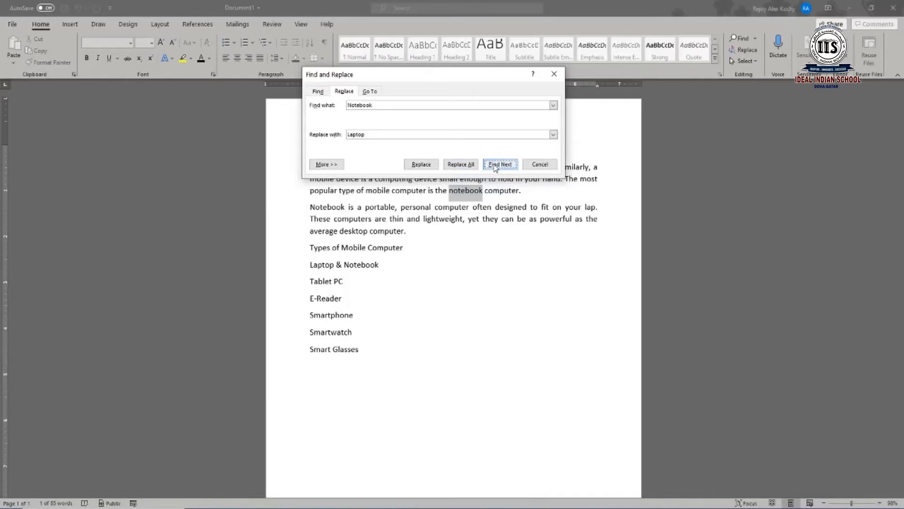
left_click(423, 166)
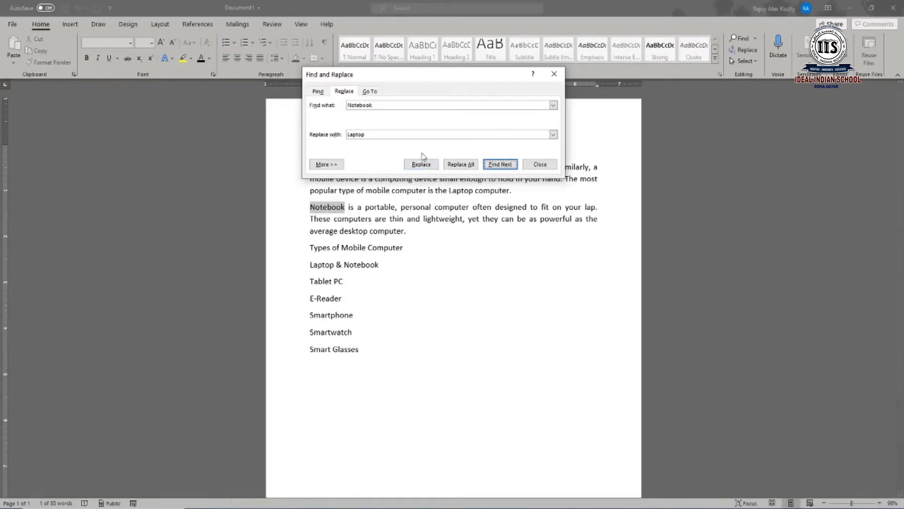
left_click(425, 168)
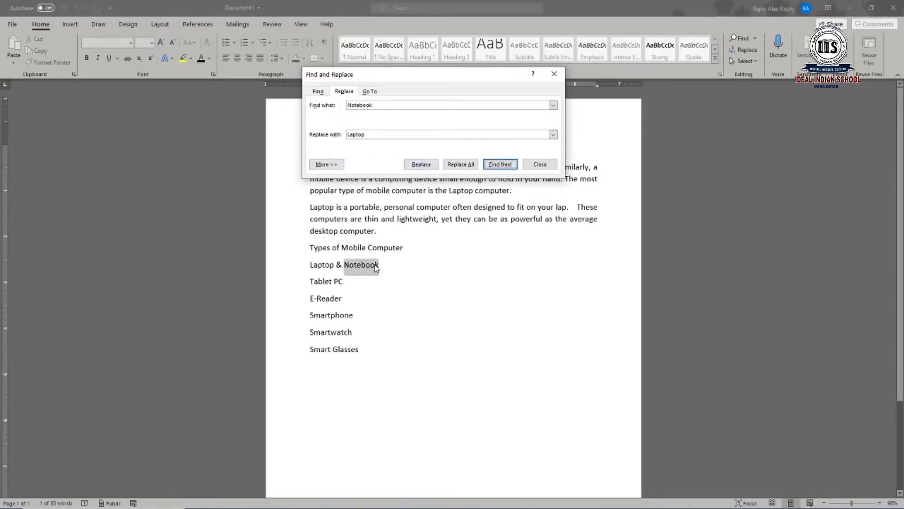
left_click(500, 171)
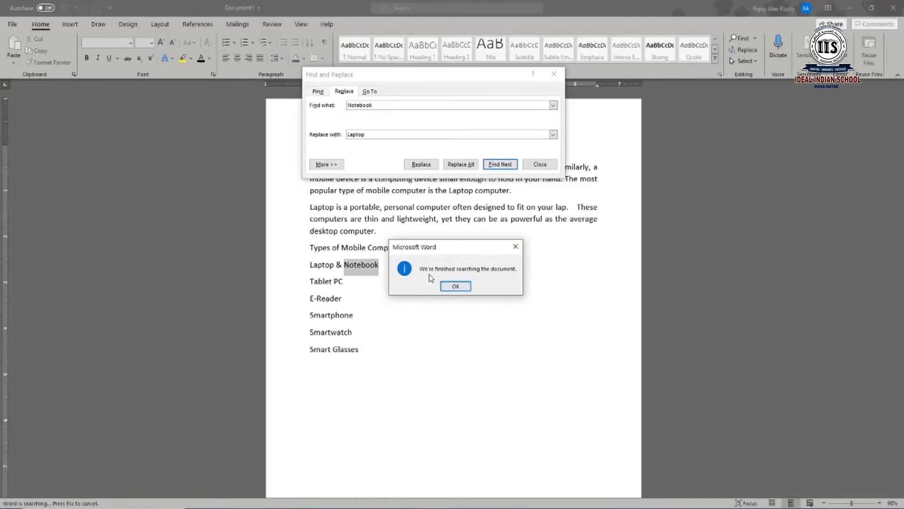
left_click(455, 288)
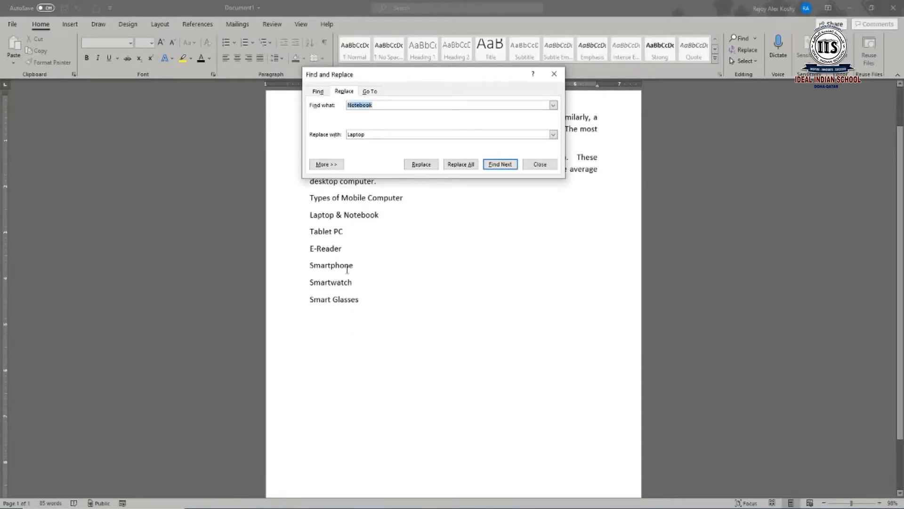
left_click(540, 165)
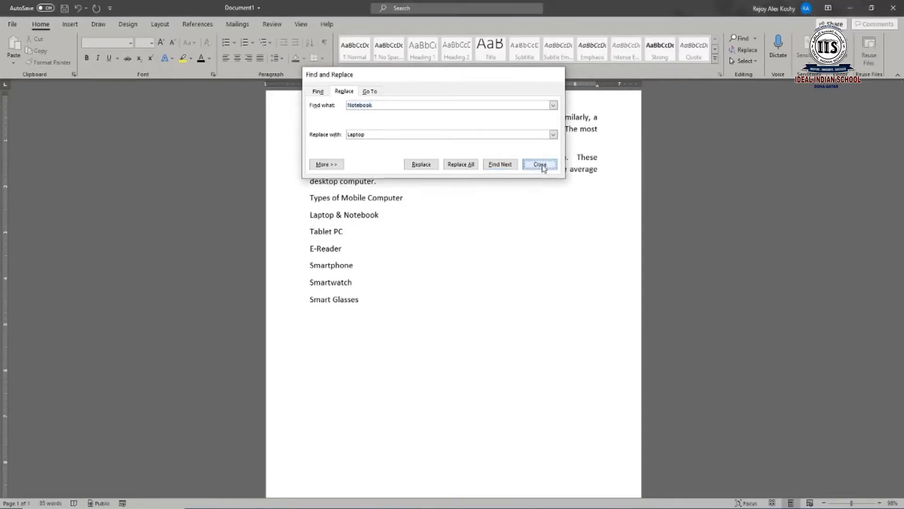
scroll(522, 351, "up", 2)
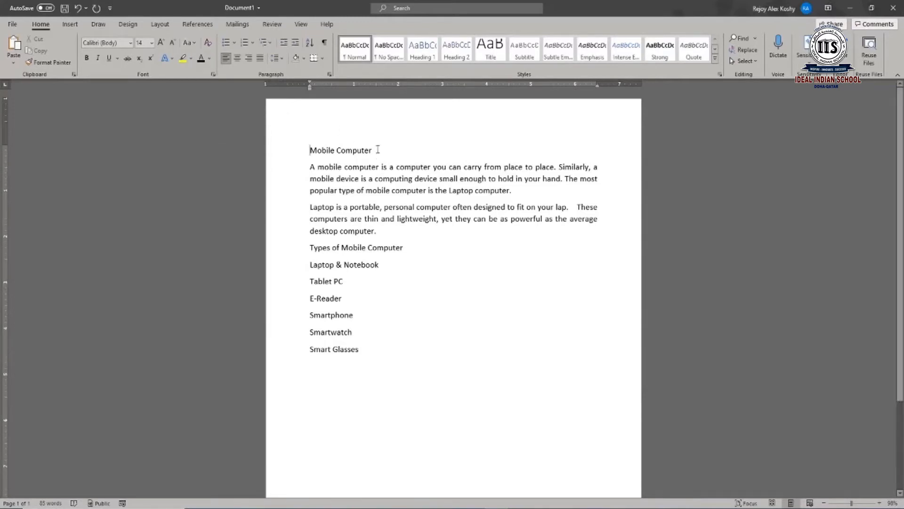
Change the "Mobile Computer" title to sentence case and then to lowercase.
left_click_drag(372, 148, 311, 151)
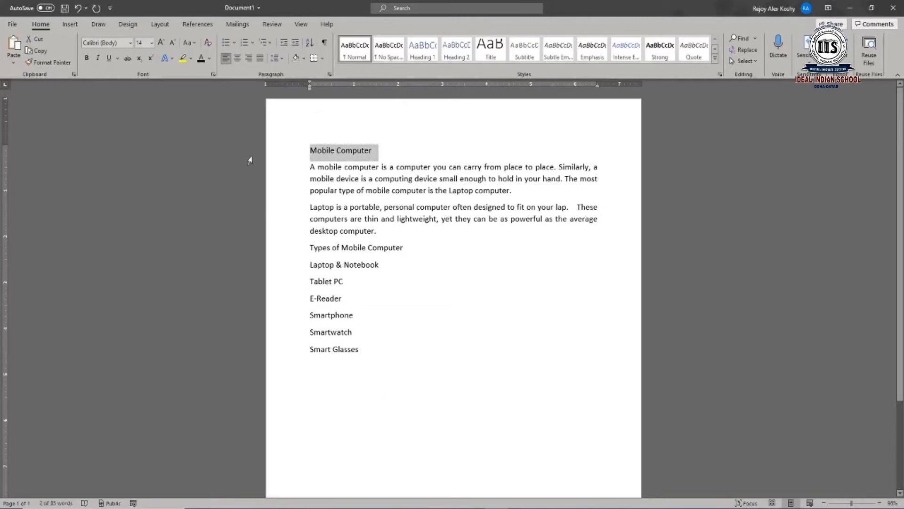
left_click(192, 44)
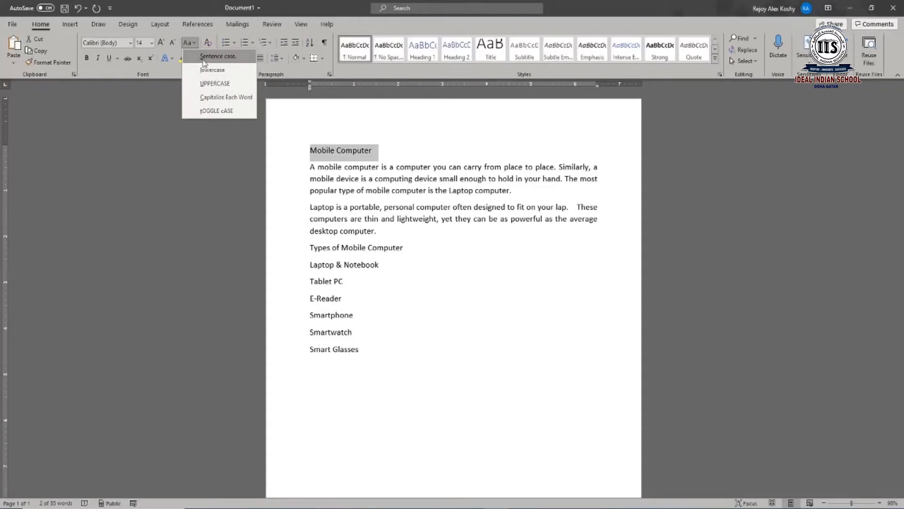
left_click(216, 56)
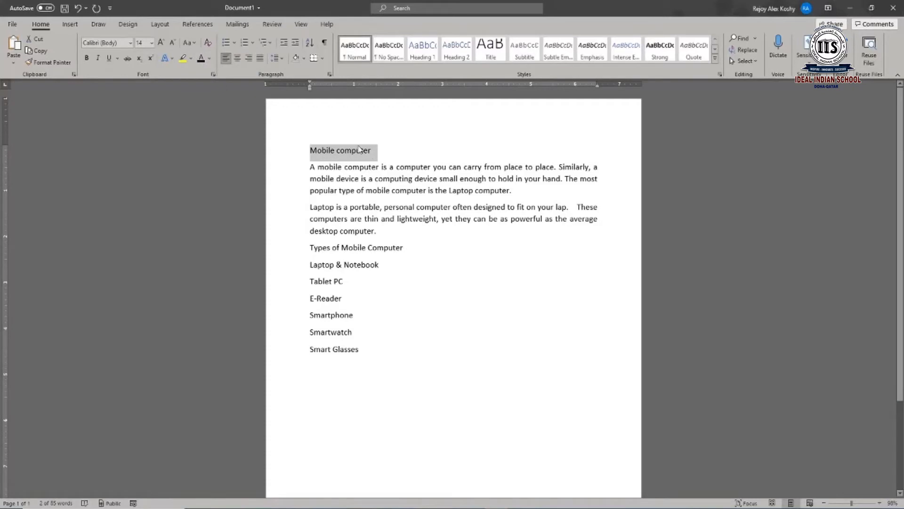
left_click(187, 43)
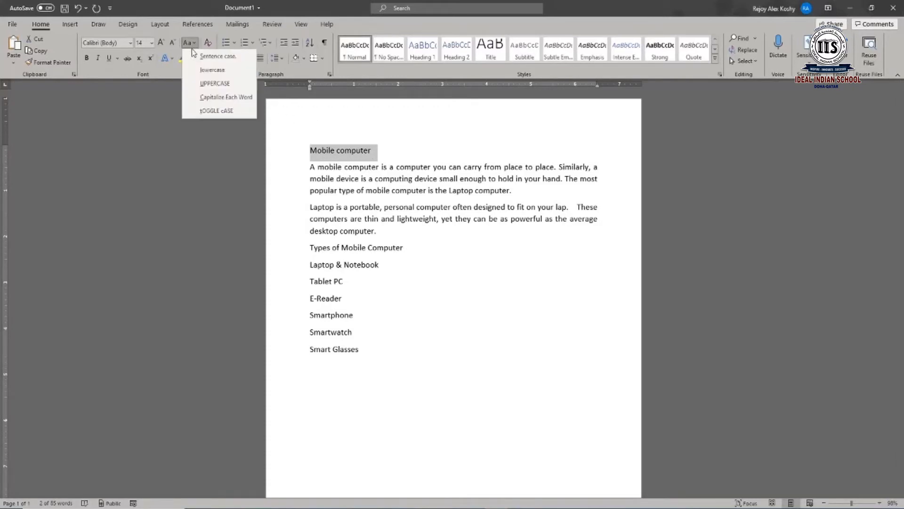
left_click(204, 70)
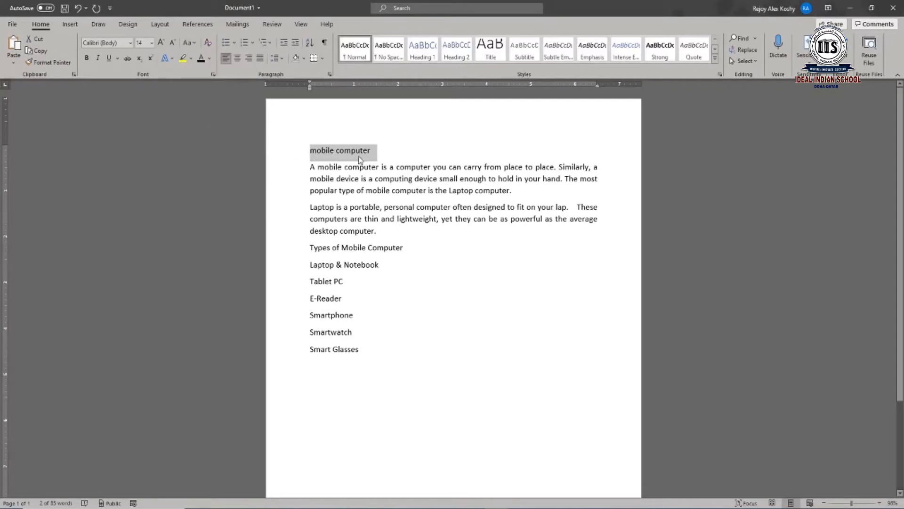
Change the title's case to UPPERCASE and then to Capitalize Each Word.
left_click(188, 44)
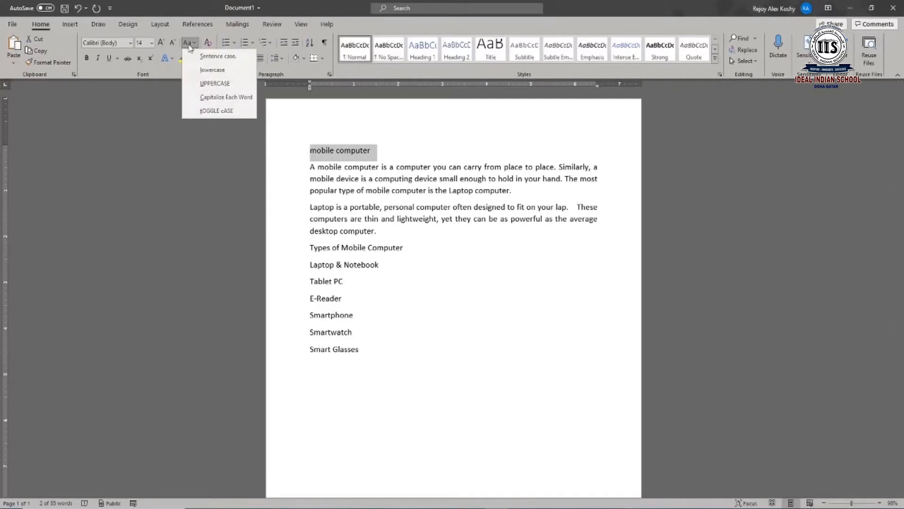
left_click(205, 84)
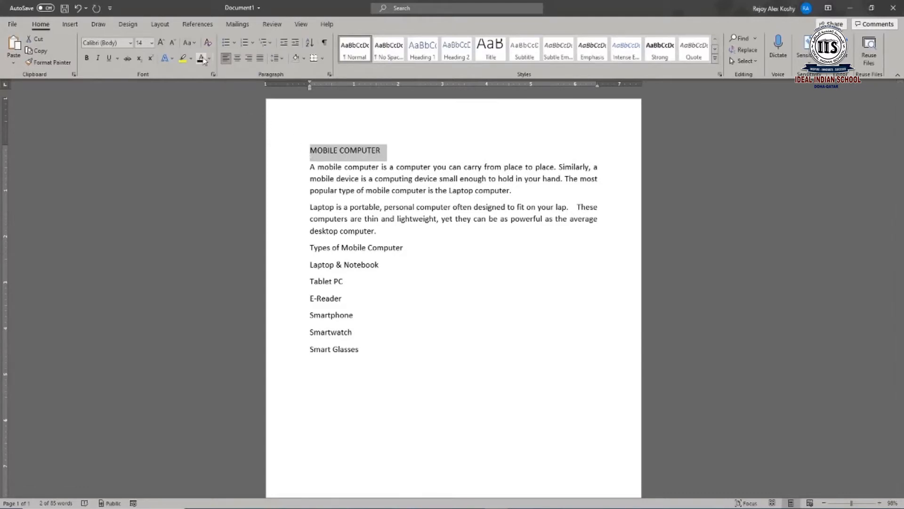
left_click(192, 44)
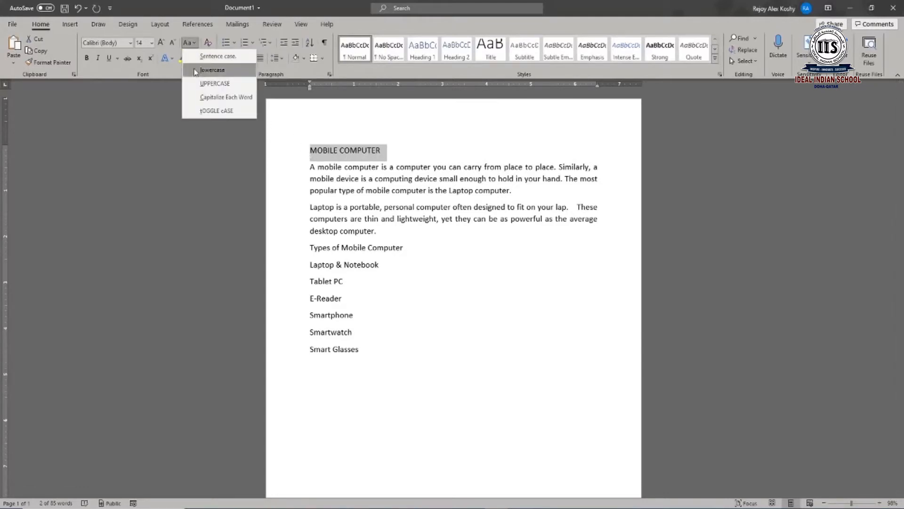
left_click(210, 100)
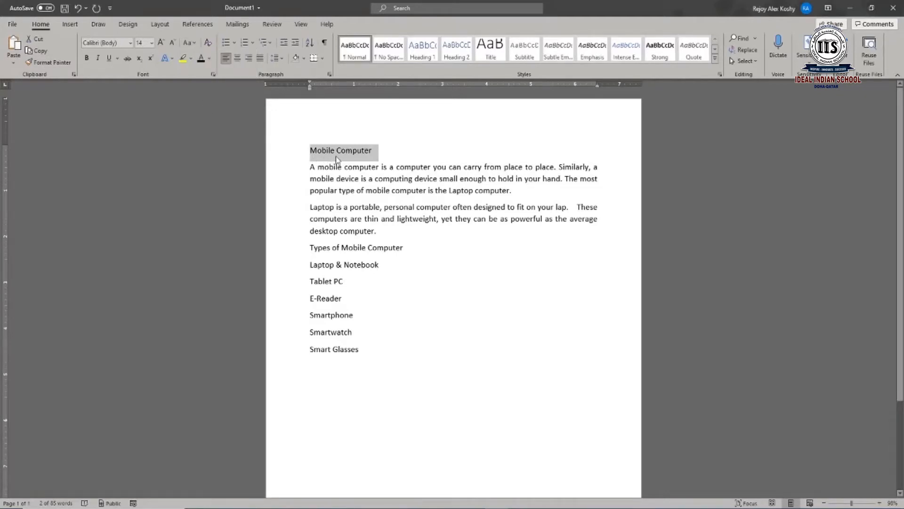
Try toggle case on the title and then set it to UPPERCASE.
left_click(187, 45)
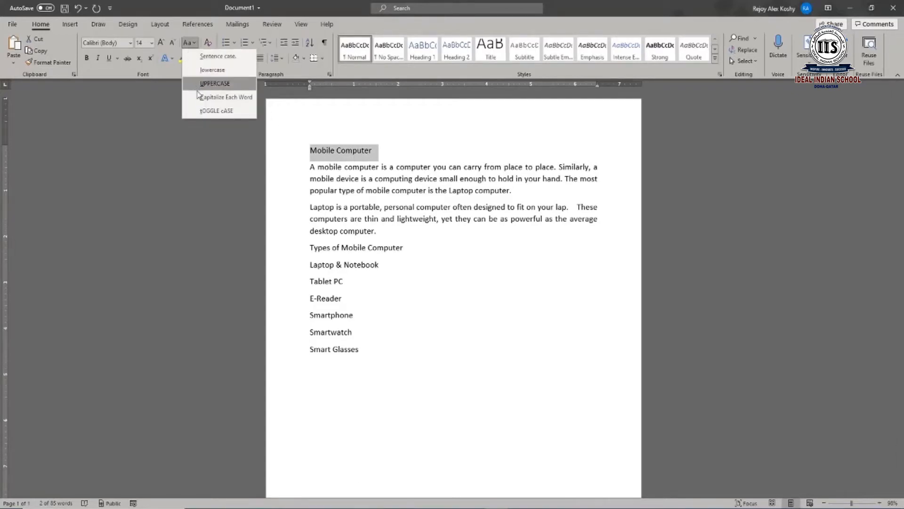
left_click(210, 112)
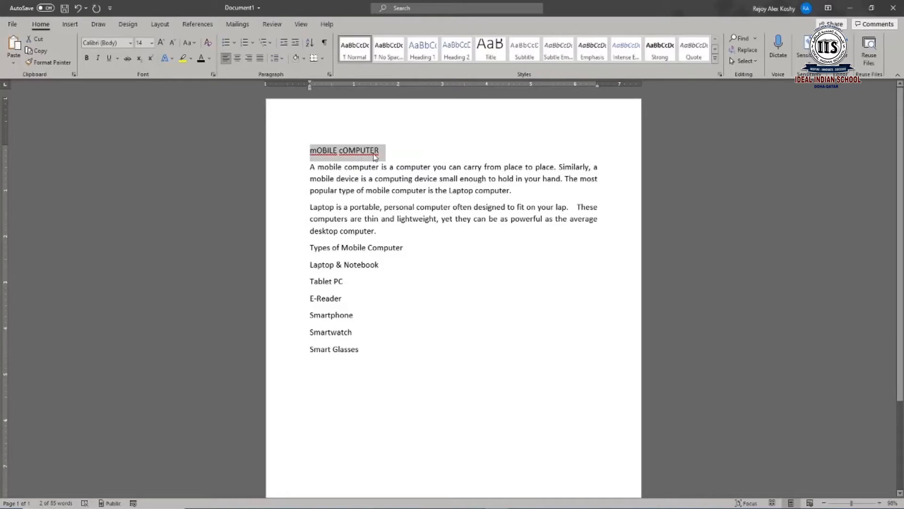
left_click(188, 43)
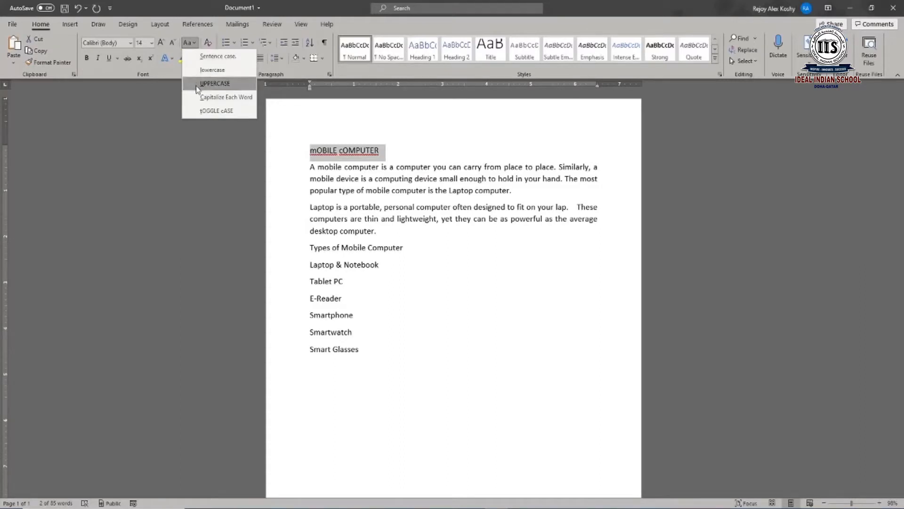
left_click(240, 86)
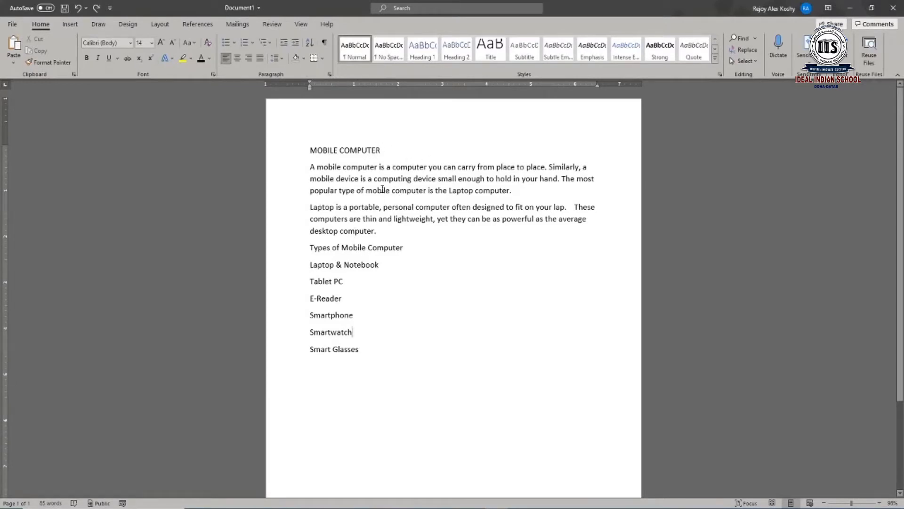
Set the font of the "MOBILE COMPUTER" title to Times New Roman.
left_click_drag(385, 150, 320, 153)
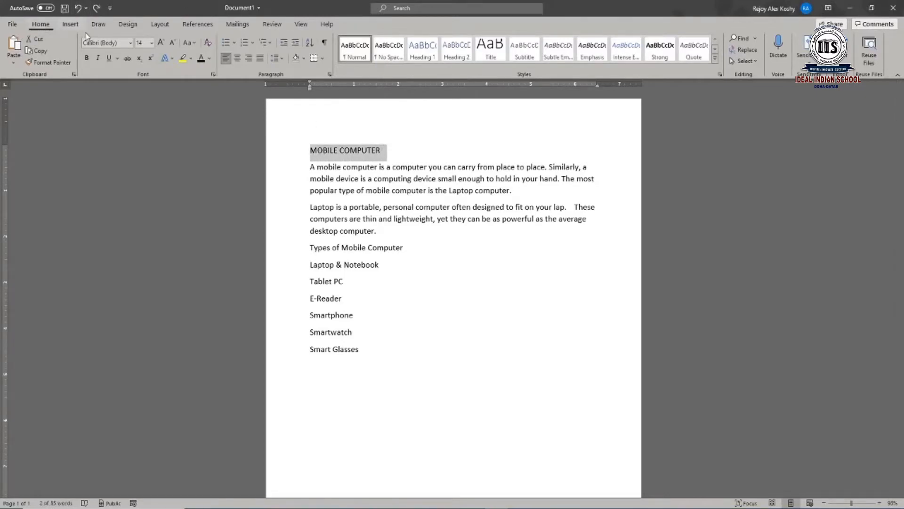
left_click(129, 43)
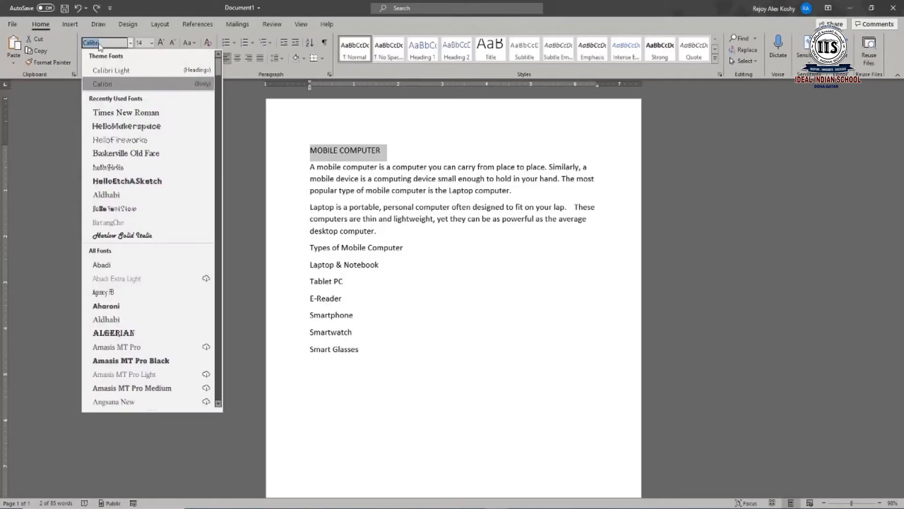
scroll(124, 109, "down", 8)
scroll(124, 110, "down", 12)
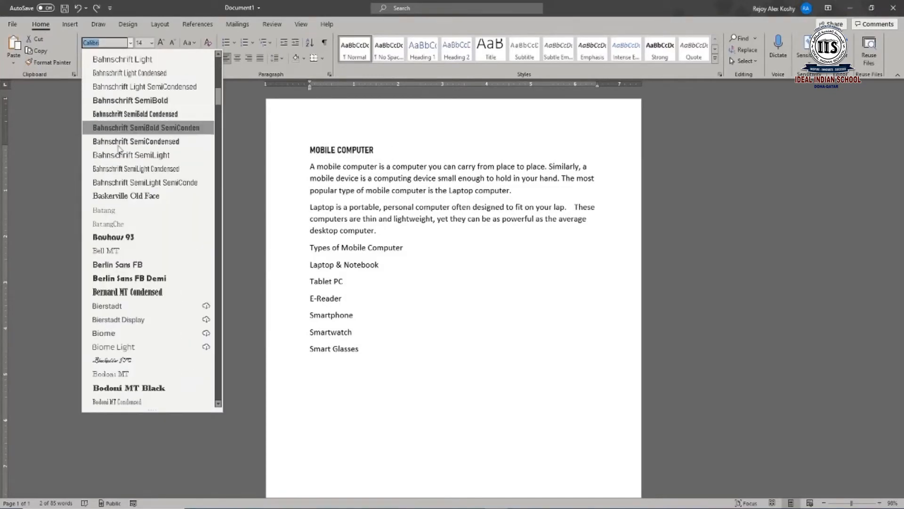
scroll(127, 203, "down", 12)
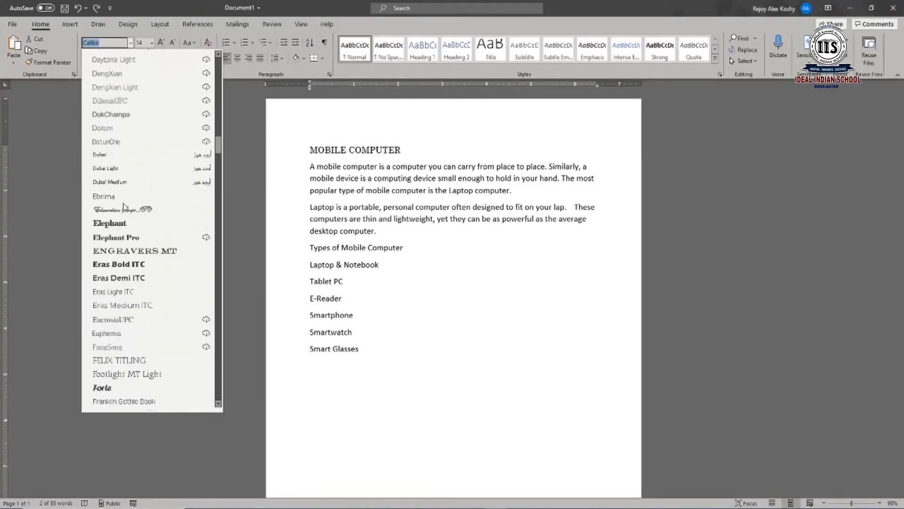
left_click_drag(218, 157, 218, 357)
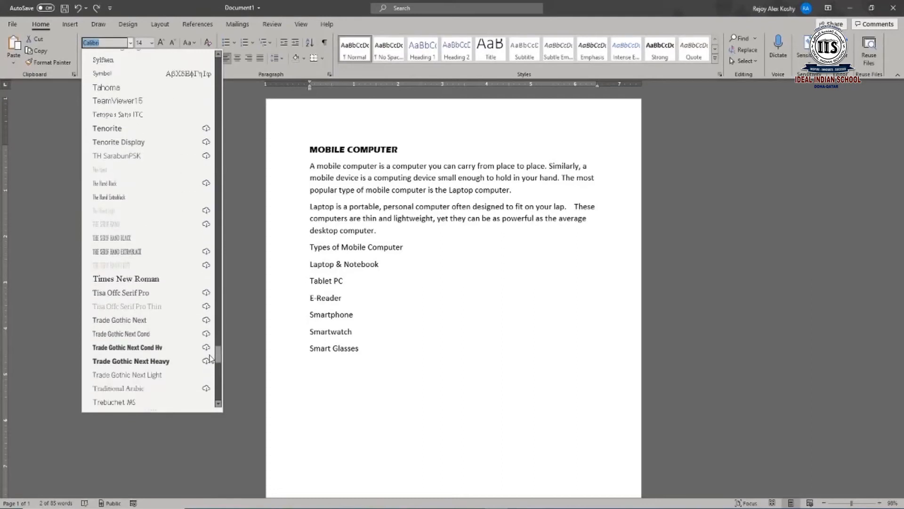
left_click(141, 281)
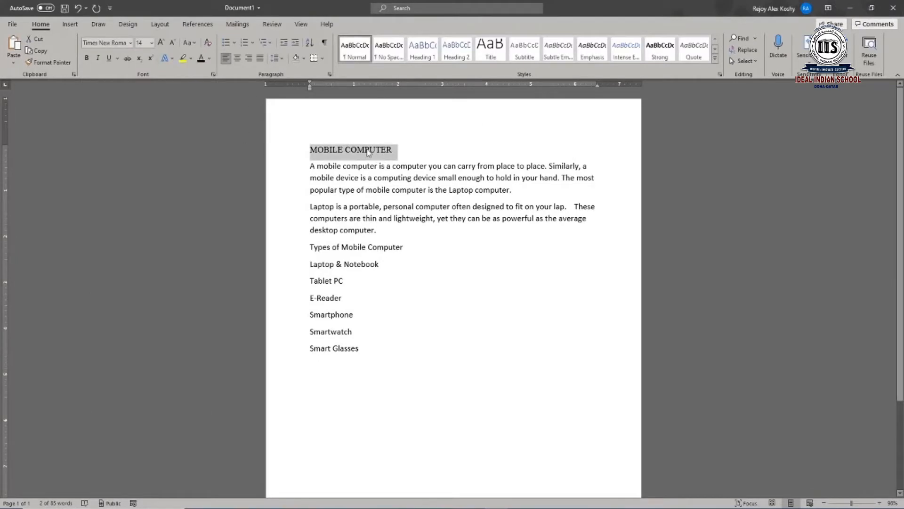
left_click(467, 178)
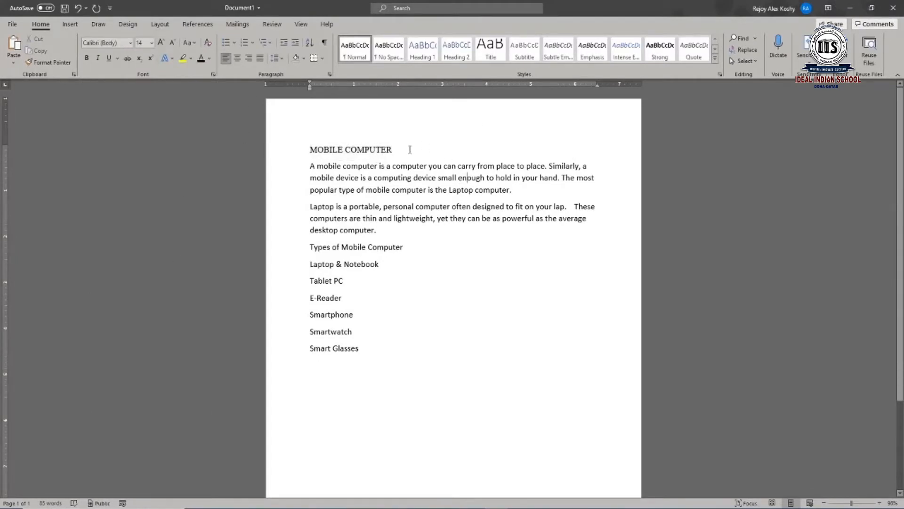
Select the "MOBILE COMPUTER" title and look through the fonts available for it.
left_click_drag(397, 149, 320, 150)
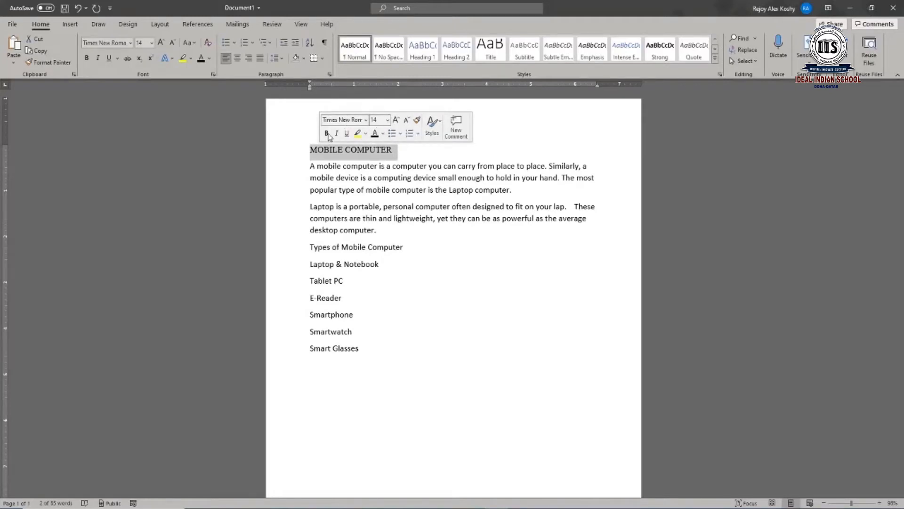
left_click(366, 121)
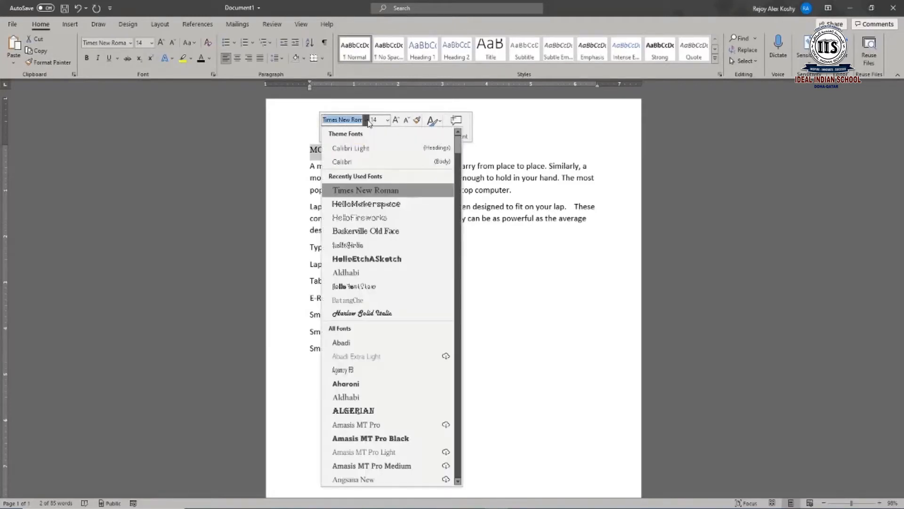
scroll(386, 251, "down", 6)
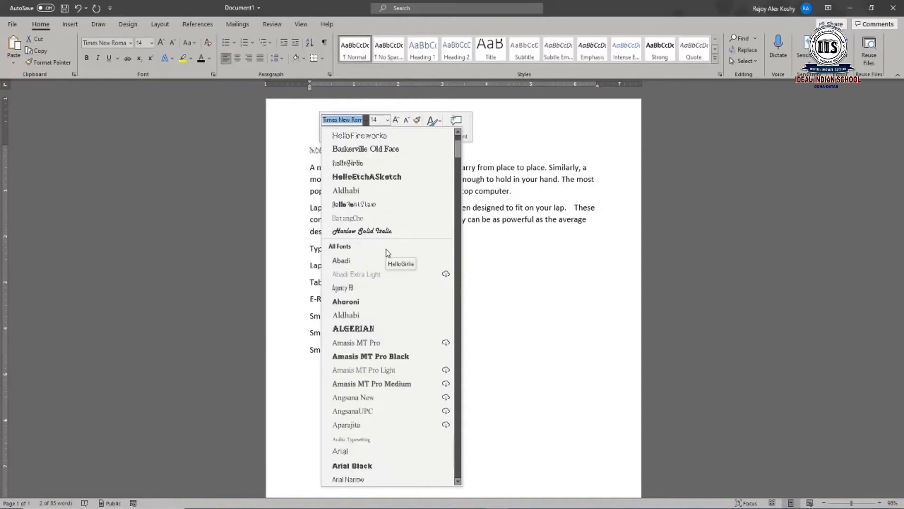
scroll(385, 293, "up", 6)
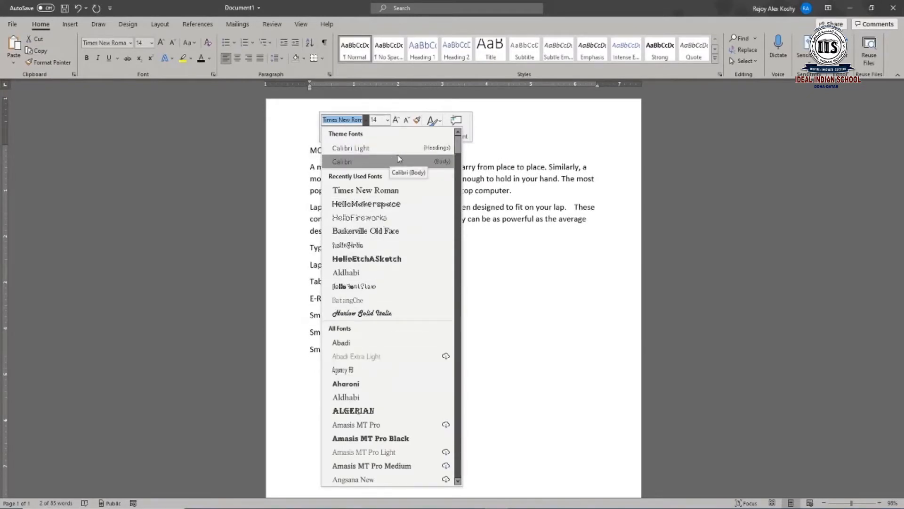
left_click(563, 266)
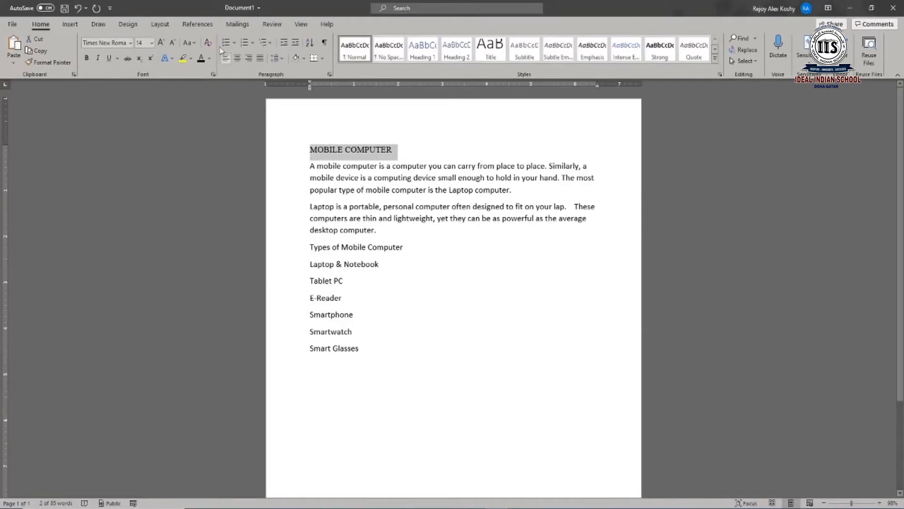
Set the font size of the "MOBILE COMPUTER" title to 16.
left_click(152, 43)
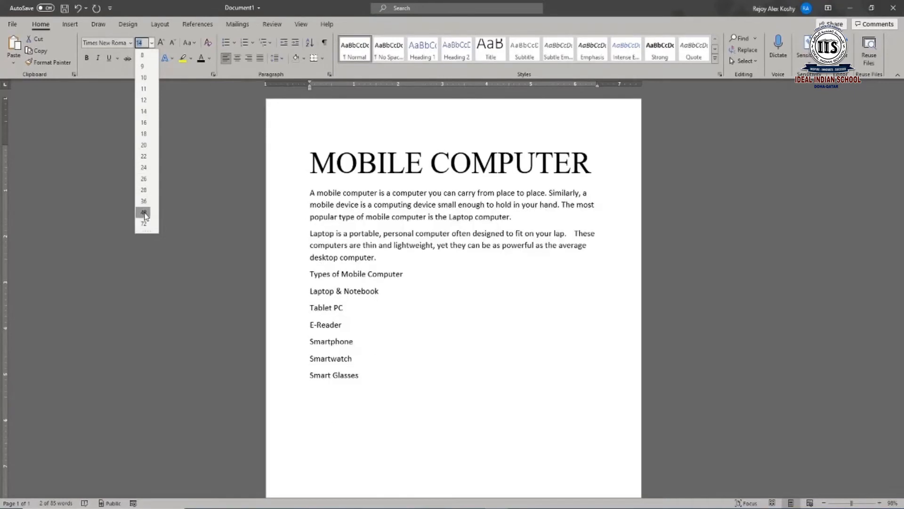
left_click(145, 123)
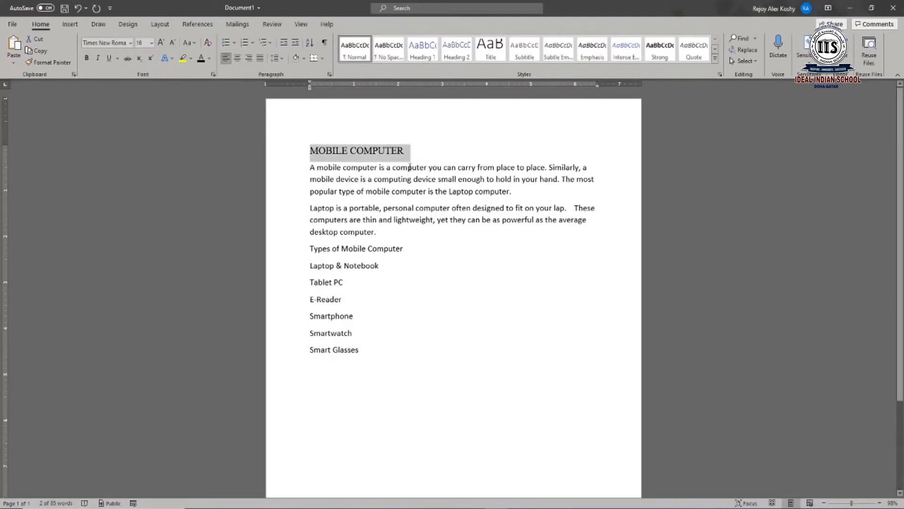
left_click(392, 154)
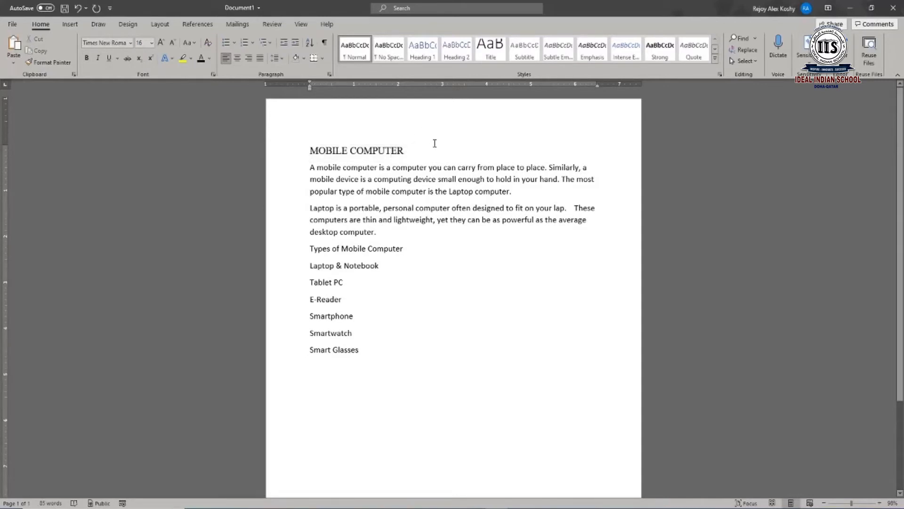
Make the "MOBILE COMPUTER" title bold.
left_click_drag(410, 151, 320, 148)
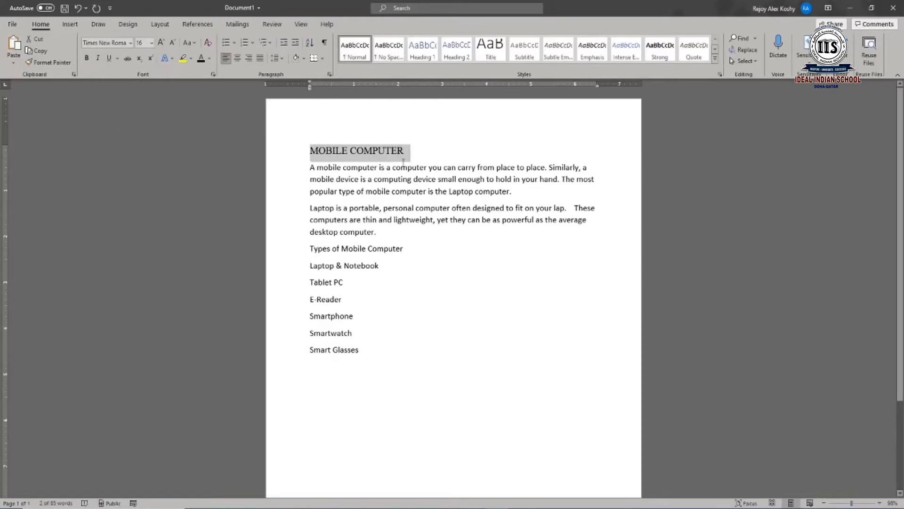
left_click(88, 58)
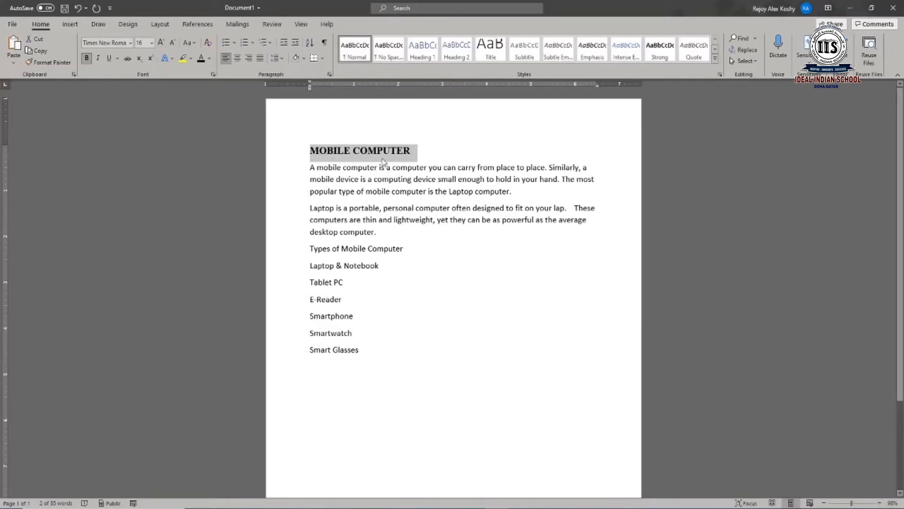
Try italic and underline on the title, and then remove both effects.
left_click(98, 57)
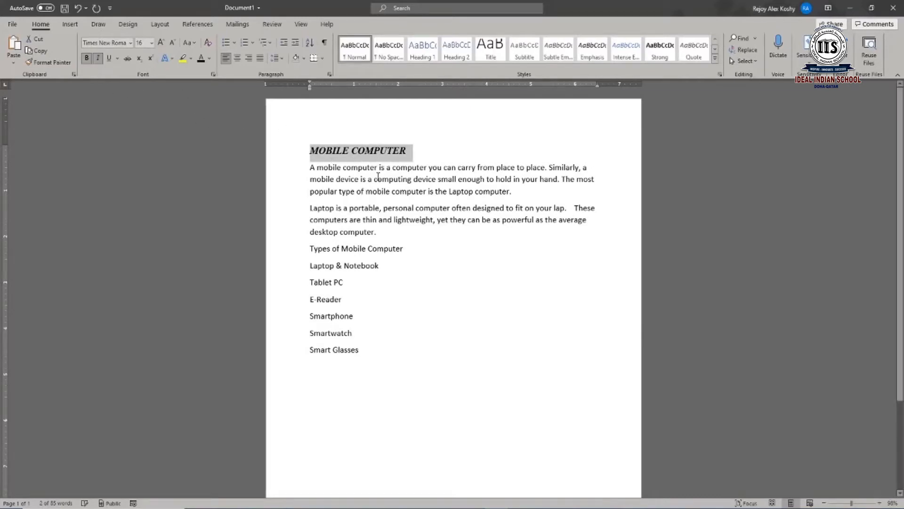
left_click(112, 58)
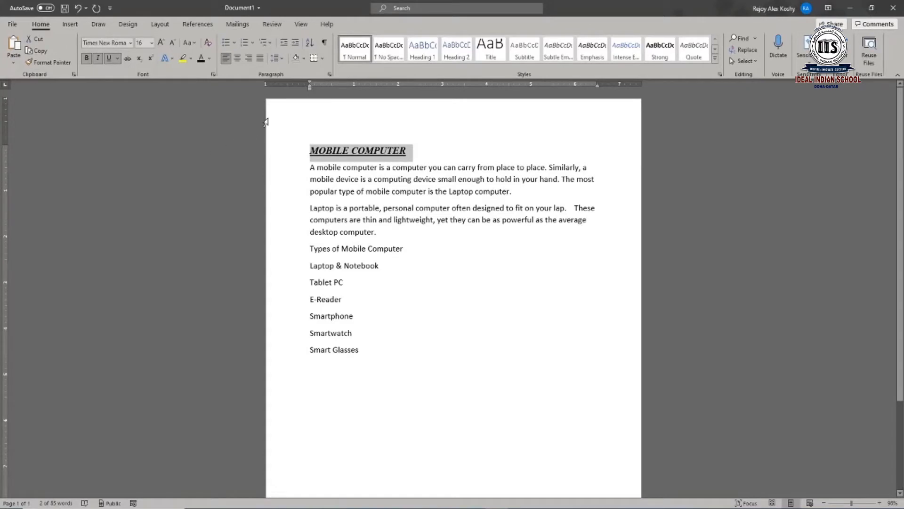
left_click(109, 58)
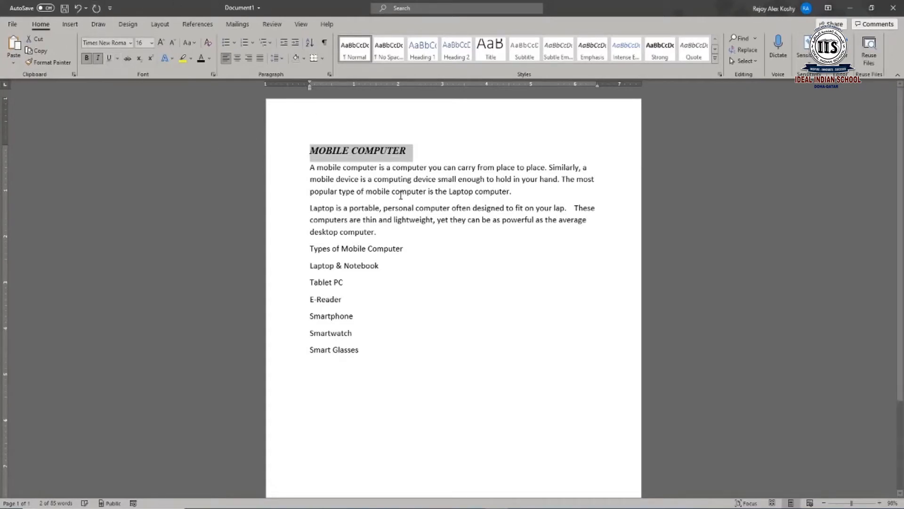
left_click(98, 58)
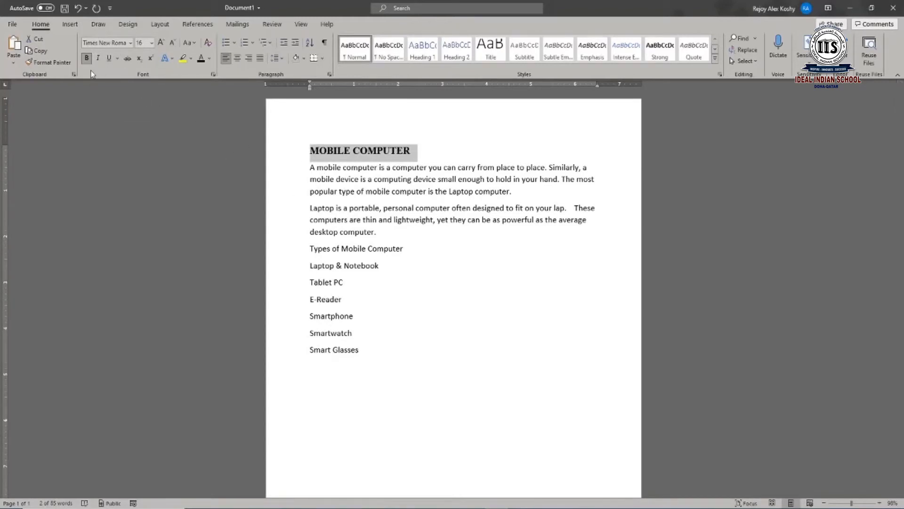
left_click(364, 179)
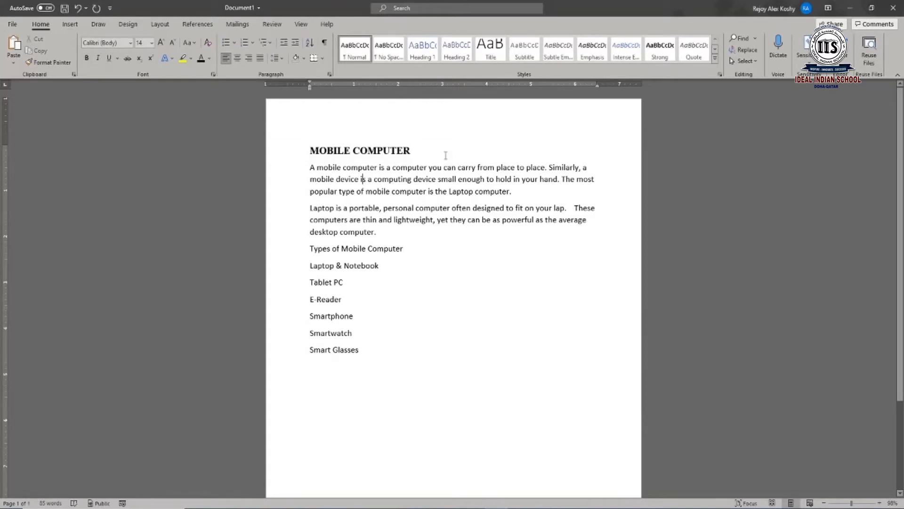
Set the font color of the "MOBILE COMPUTER" title to the standard red.
left_click(417, 150)
left_click_drag(414, 150, 310, 151)
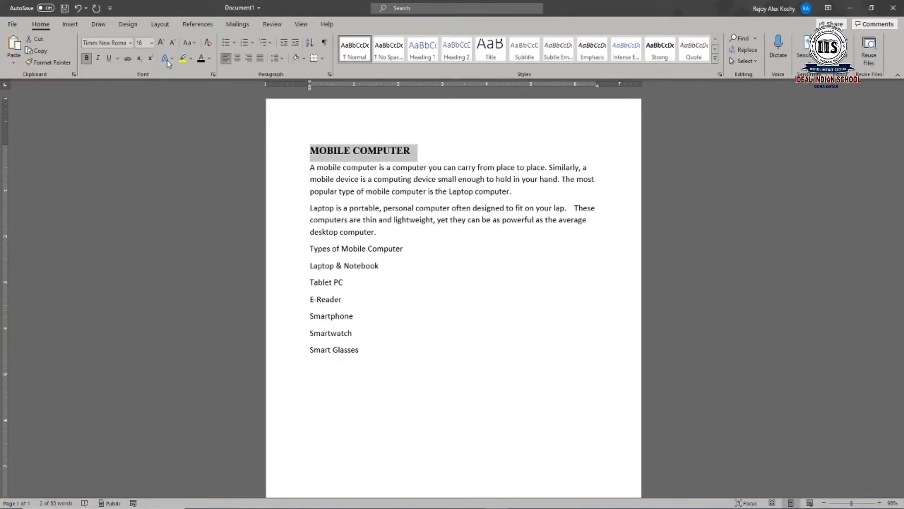
left_click(209, 59)
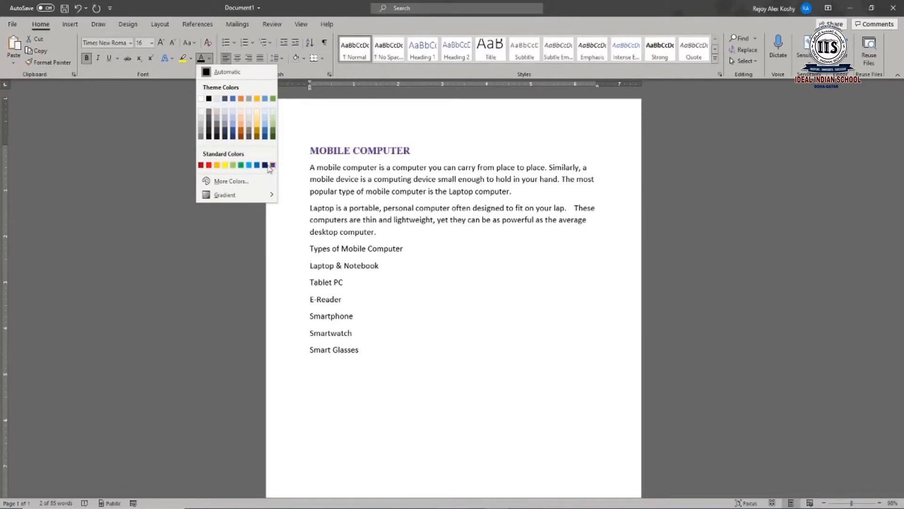
left_click(209, 166)
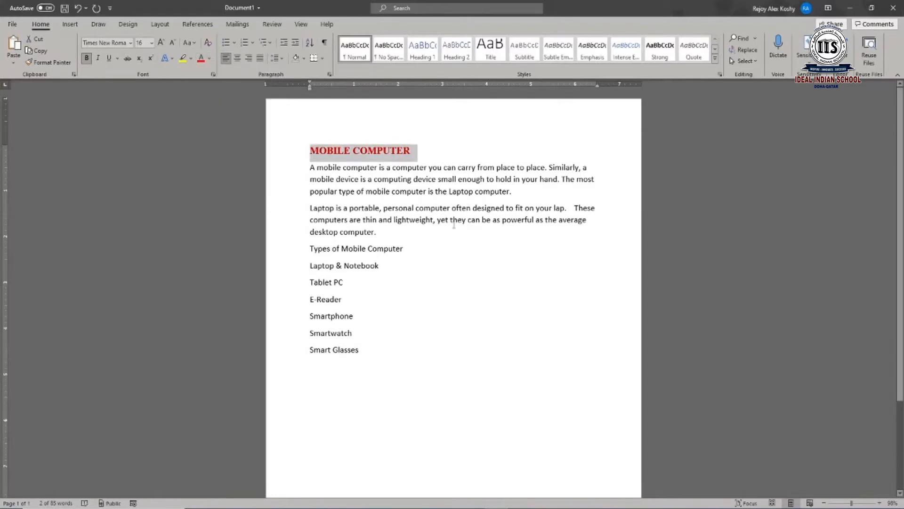
left_click(458, 268)
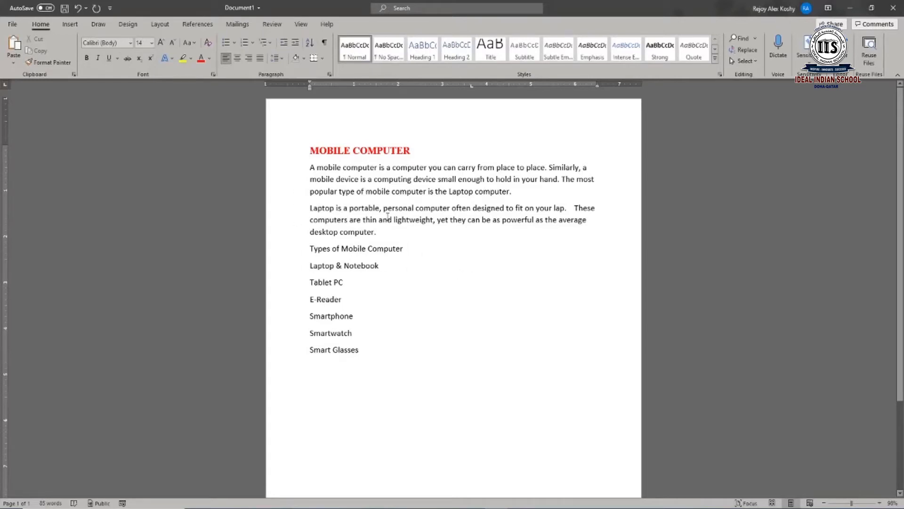
Try left, center and right alignment on the two body paragraphs and then justify them.
left_click_drag(308, 169, 497, 232)
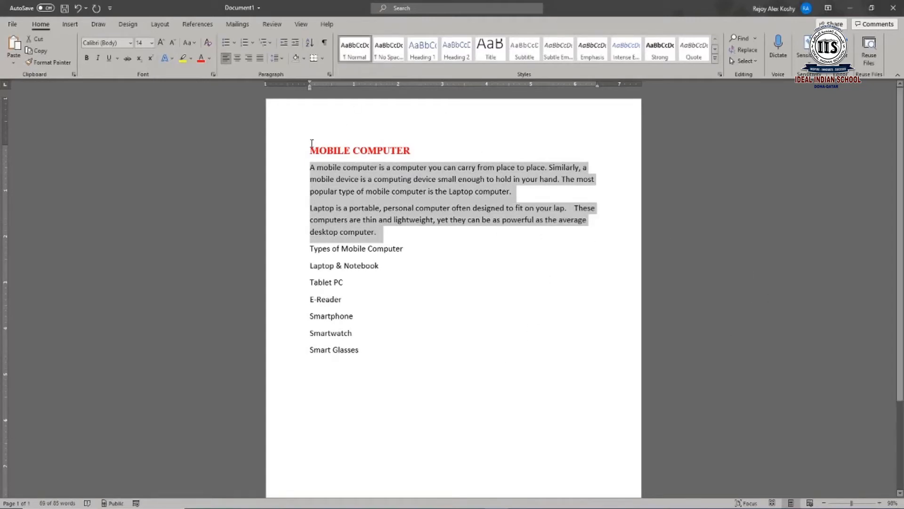
left_click(225, 60)
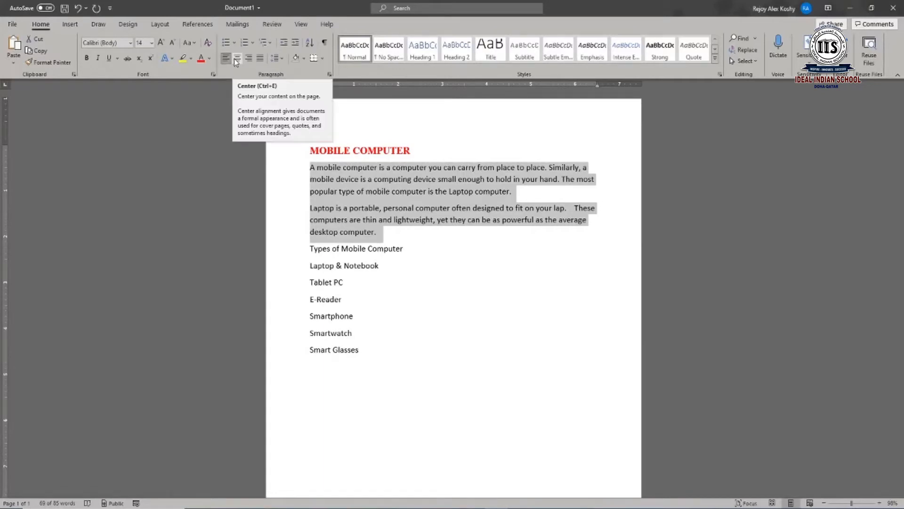
left_click(237, 60)
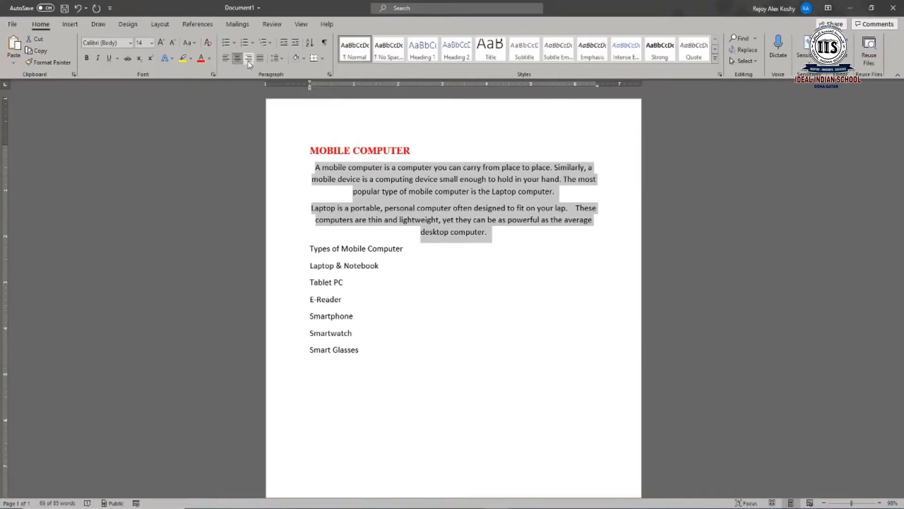
left_click(249, 60)
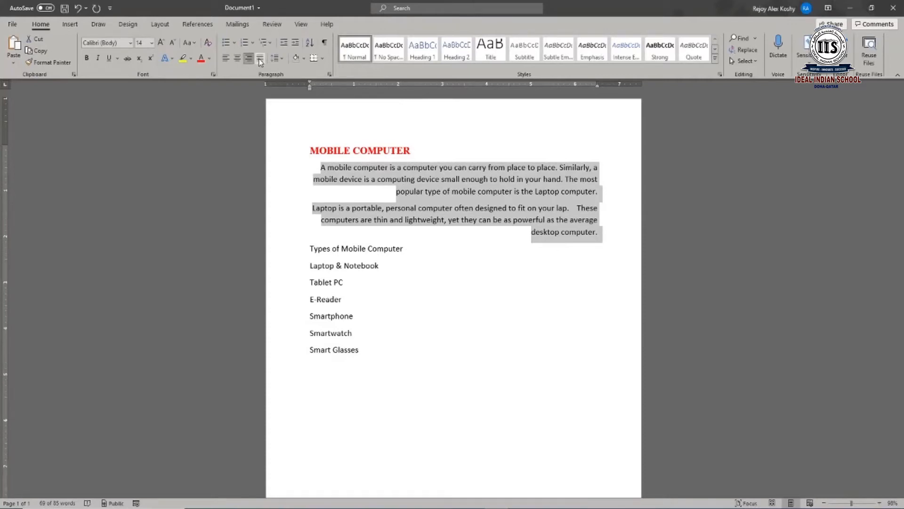
left_click(260, 59)
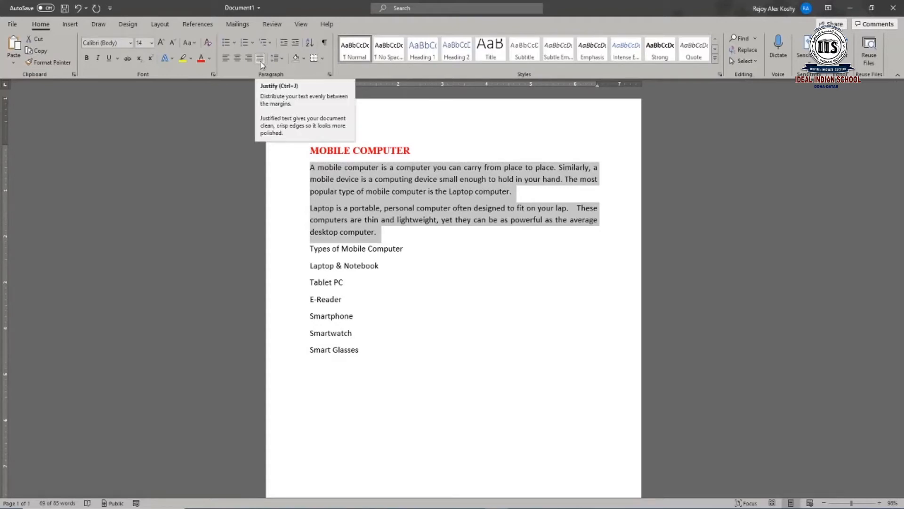
left_click(488, 304)
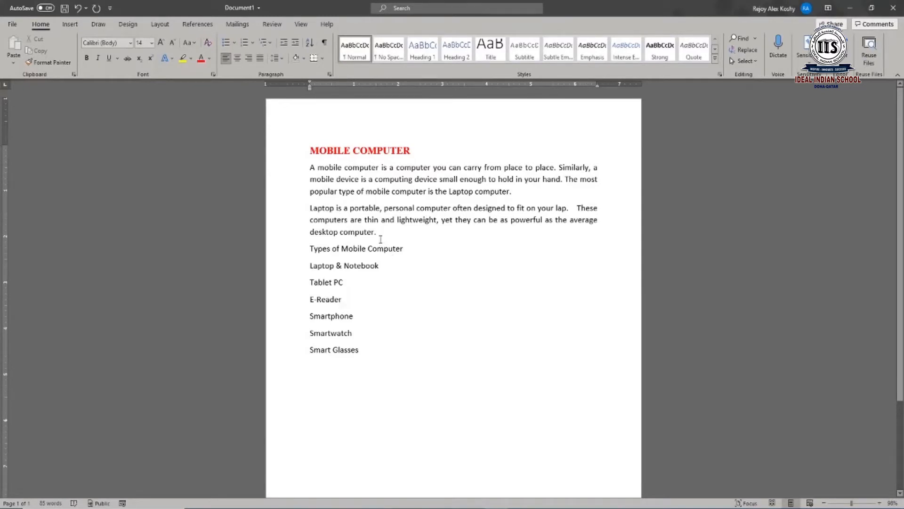
Insert the picture laptop_712258423_1000 from this device's Pictures folder in front of the title.
left_click(309, 149)
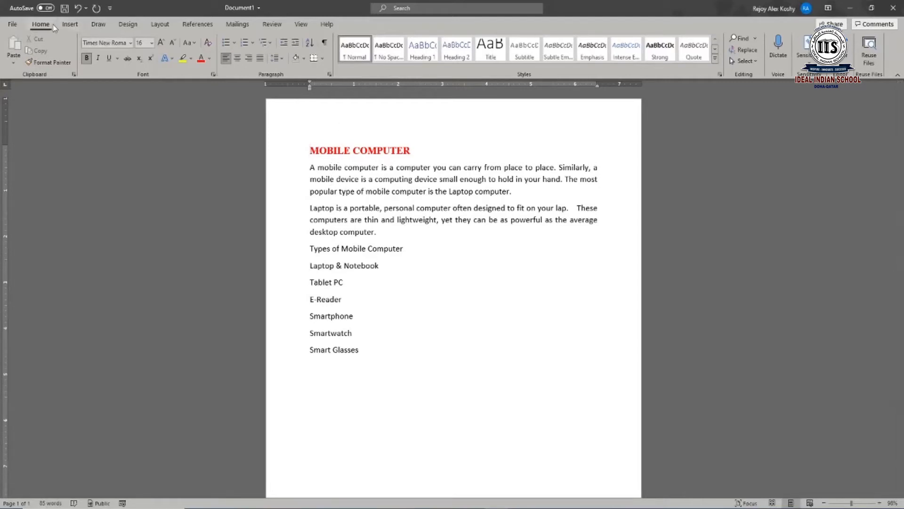
left_click(70, 24)
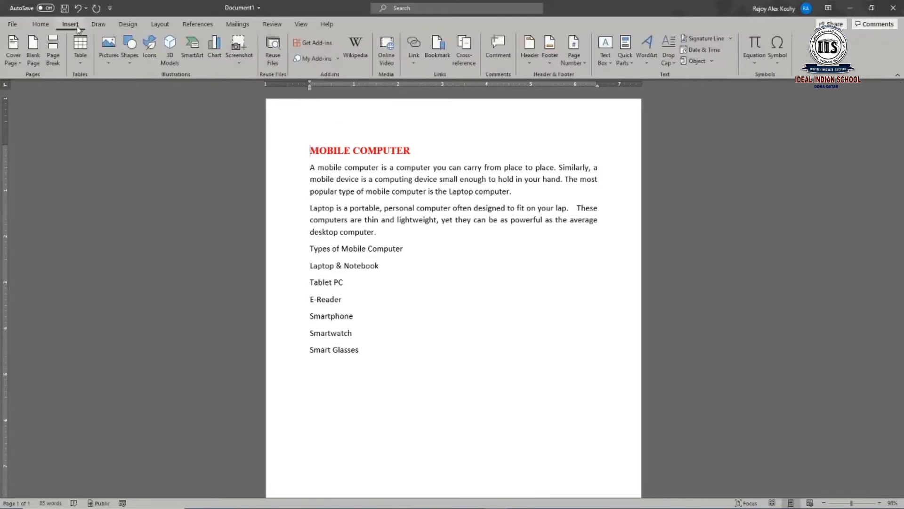
left_click(110, 56)
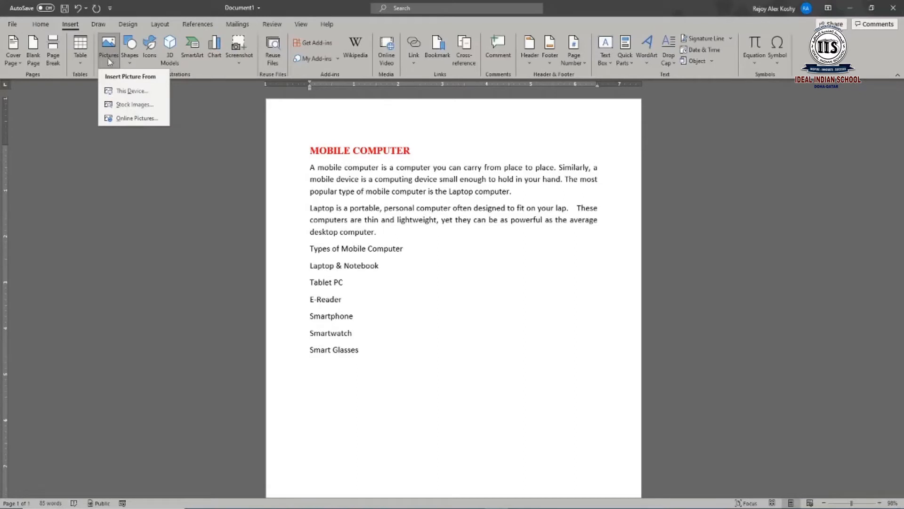
left_click(120, 95)
left_click_drag(155, 62, 229, 97)
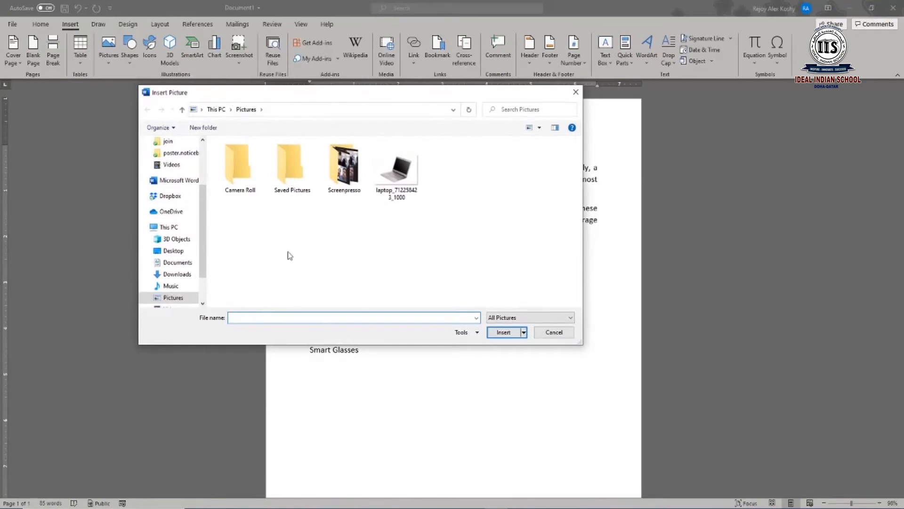
left_click(403, 183)
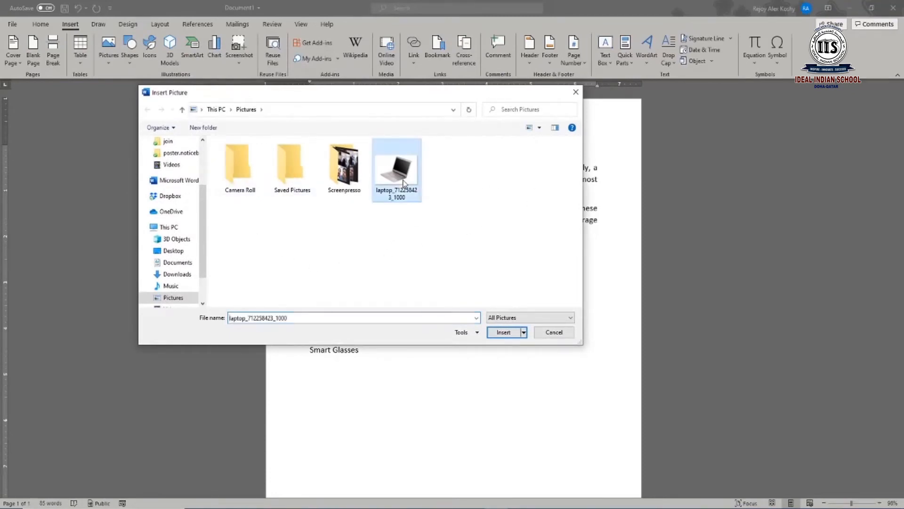
left_click(503, 332)
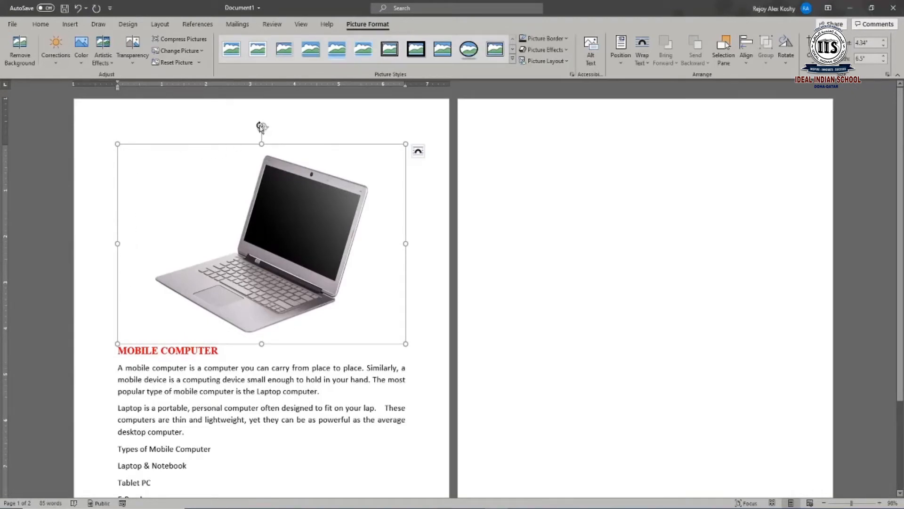
Shrink the laptop picture proportionally to about 2" high and 3" wide.
mouse_move(263, 127)
left_mouse_down()
mouse_move(324, 147)
mouse_move(375, 218)
mouse_move(351, 347)
mouse_move(257, 400)
mouse_move(281, 405)
mouse_move(403, 325)
mouse_move(400, 157)
mouse_move(290, 105)
mouse_move(253, 120)
mouse_move(263, 125)
left_mouse_up()
left_click_drag(405, 344, 222, 237)
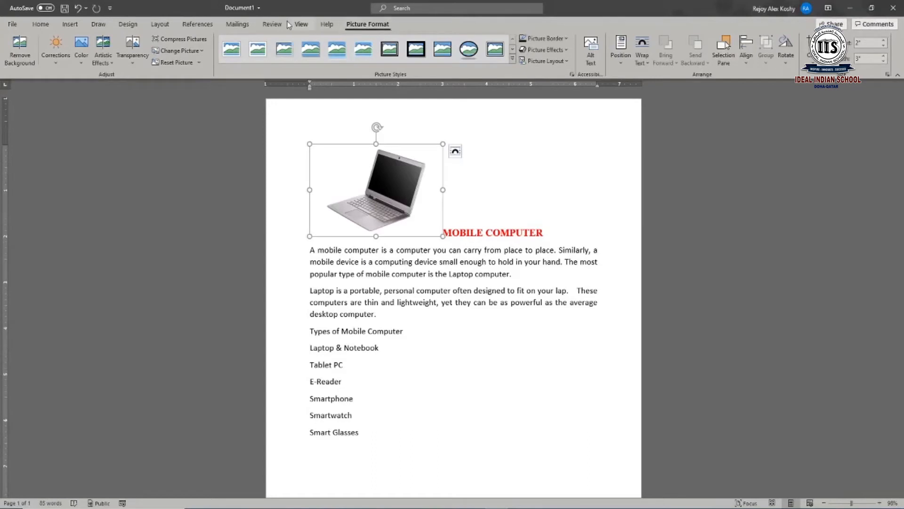
left_click(467, 339)
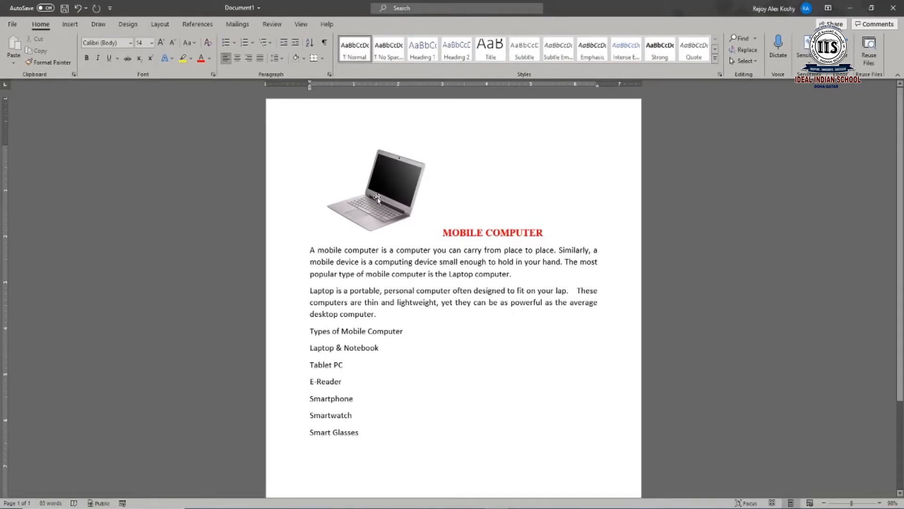
Set the laptop picture's text wrapping to Square.
left_click(378, 199)
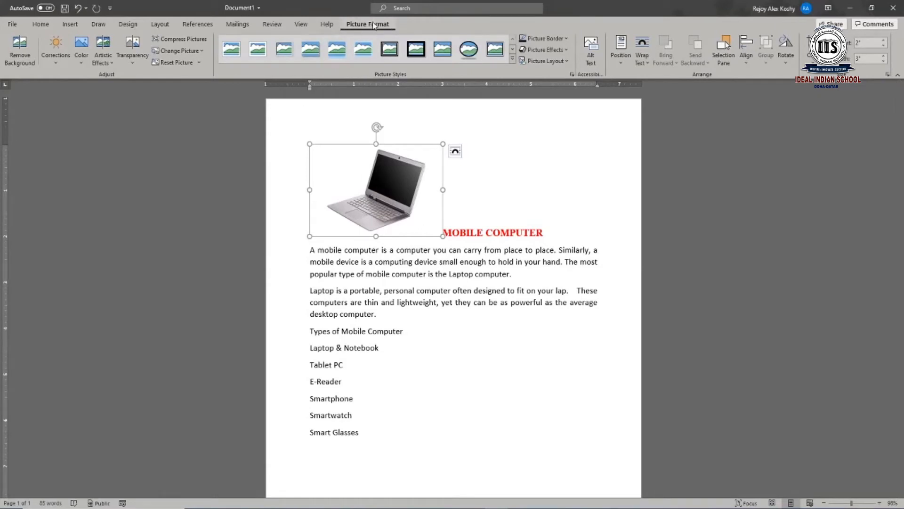
left_click(643, 59)
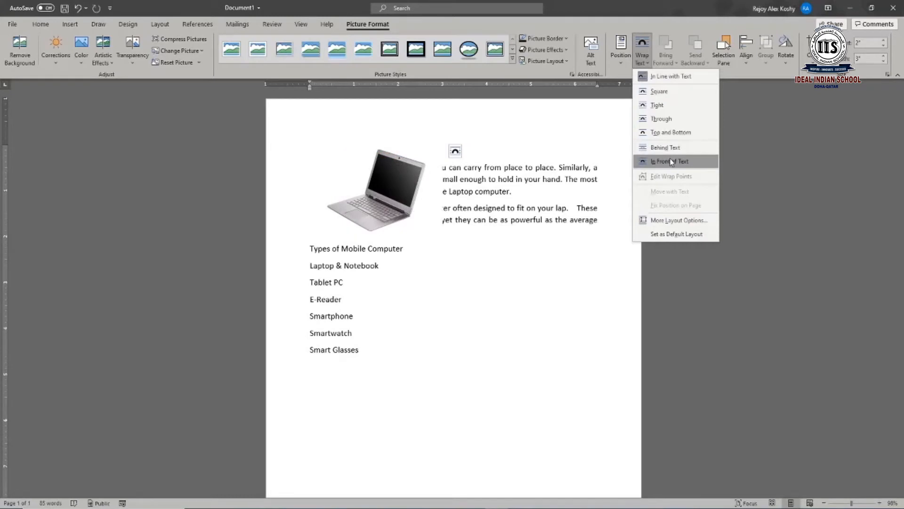
left_click(659, 92)
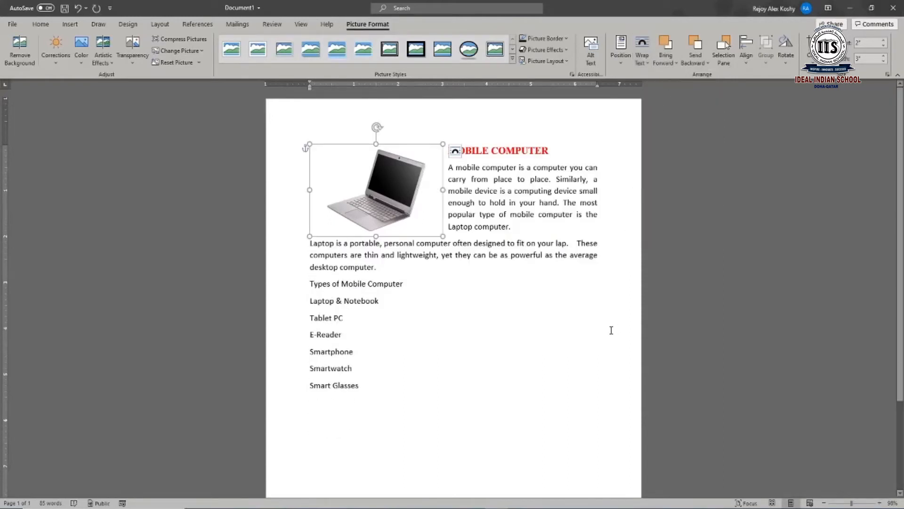
left_click(579, 320)
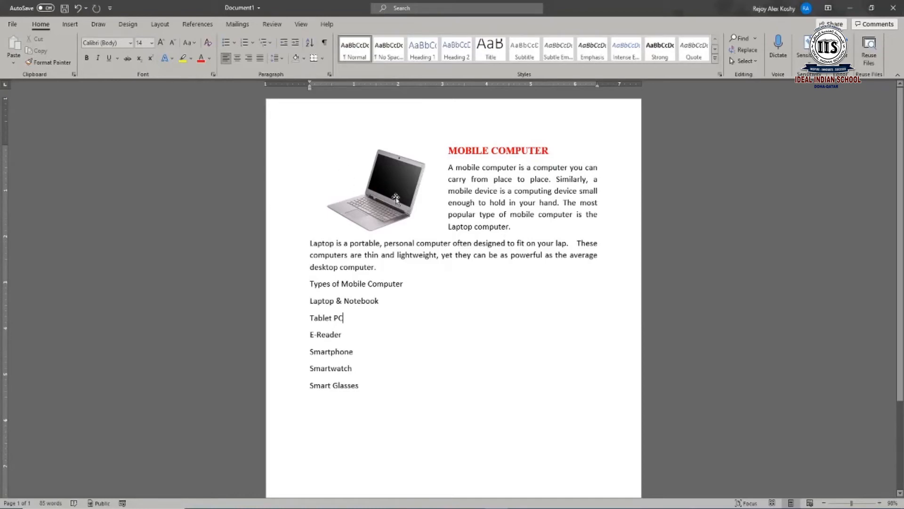
Move the laptop picture to the right margin, beside the title and first paragraph.
left_click(377, 193)
left_click_drag(378, 192, 530, 191)
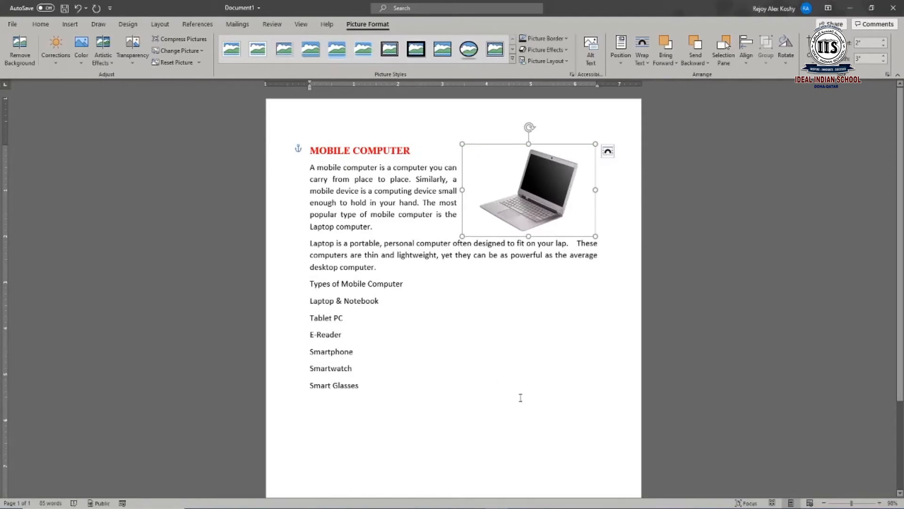
left_click(516, 381)
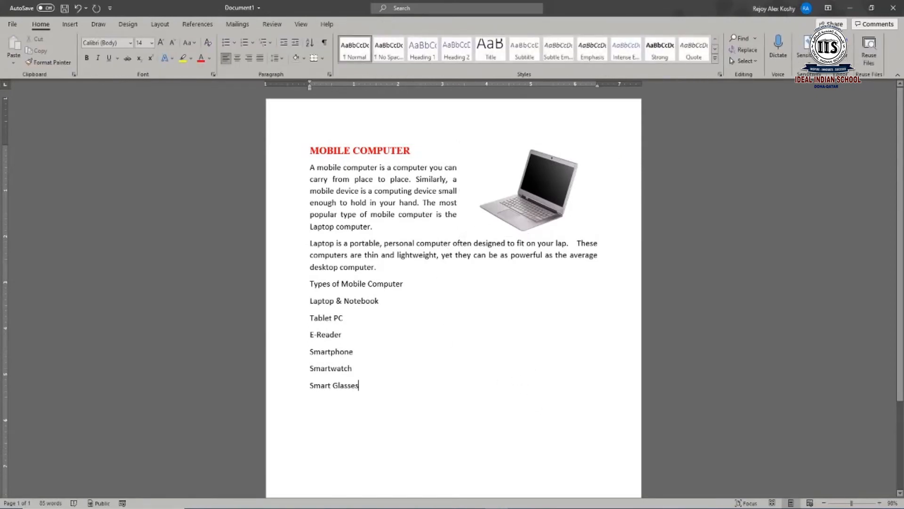
Search online pictures for "notebook computer" and insert the silver laptop with a purple tiled screen at the "Laptop & Notebook" line.
scroll(450, 359, "up", 2, "ctrl")
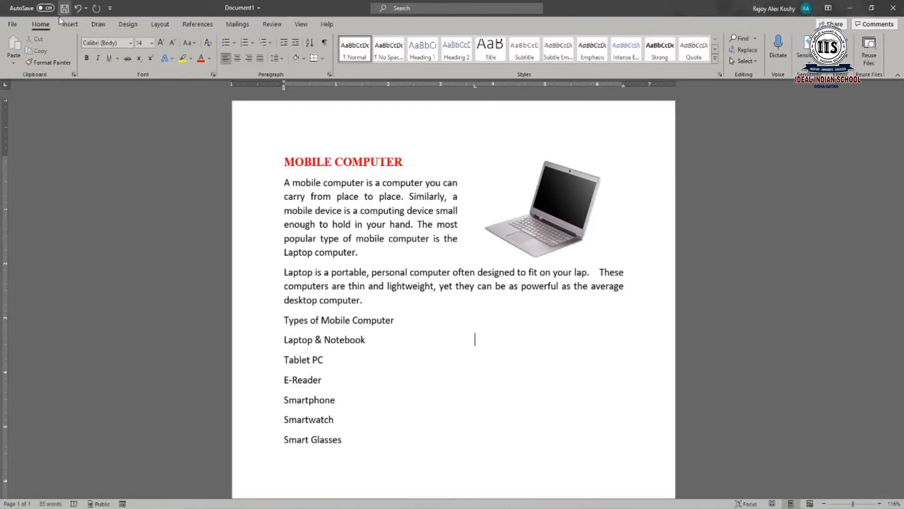
left_click(76, 26)
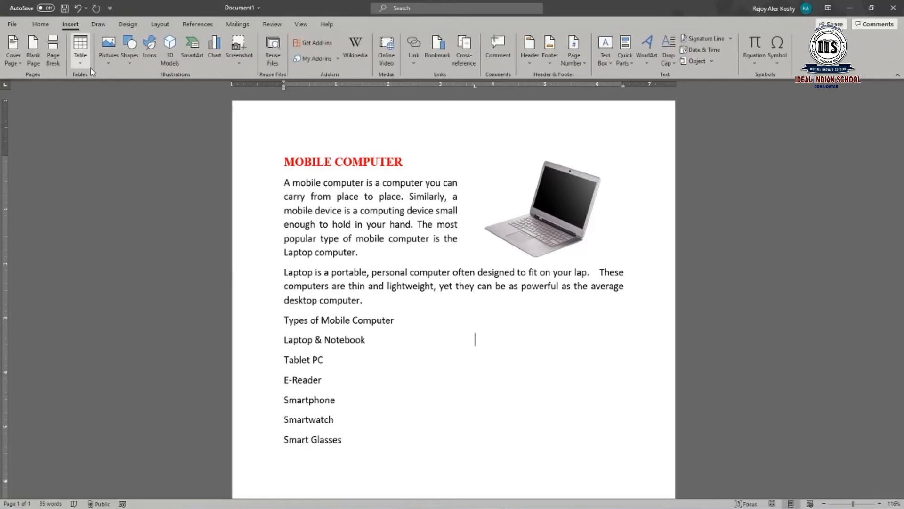
left_click(111, 68)
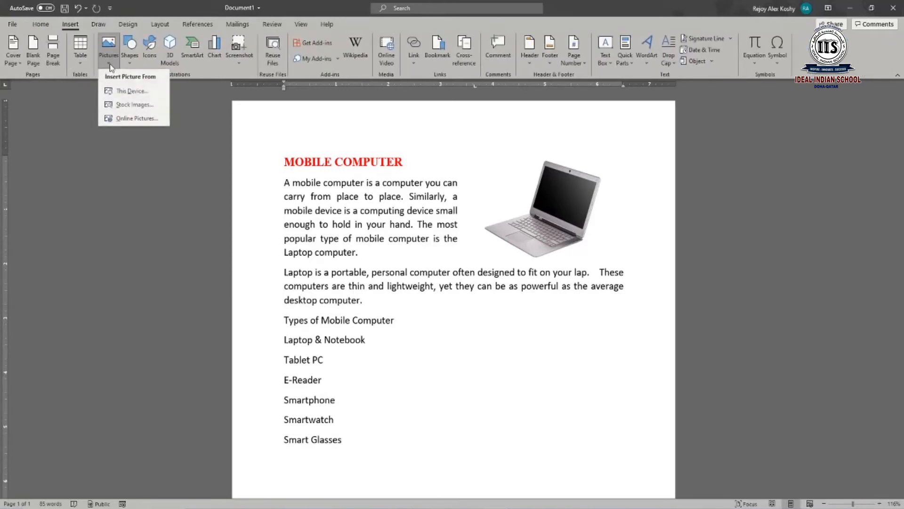
left_click(132, 119)
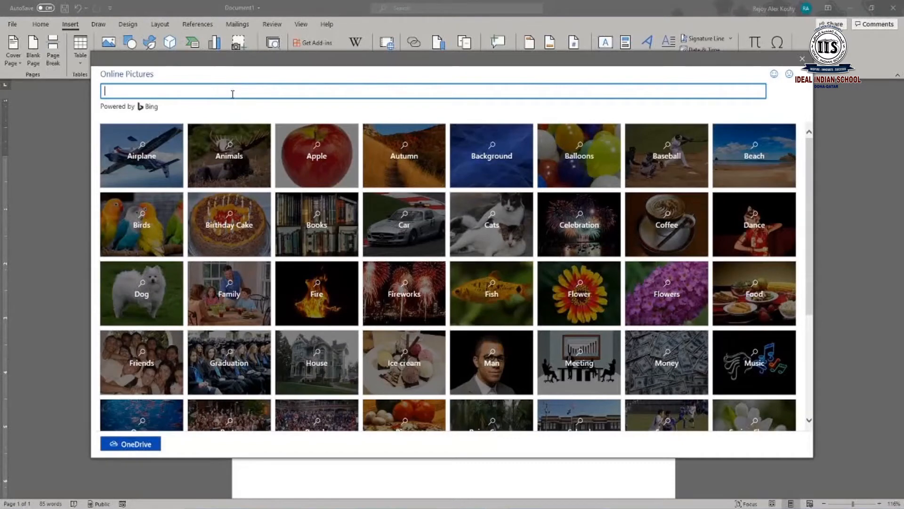
type("notebook computer")
key("Return")
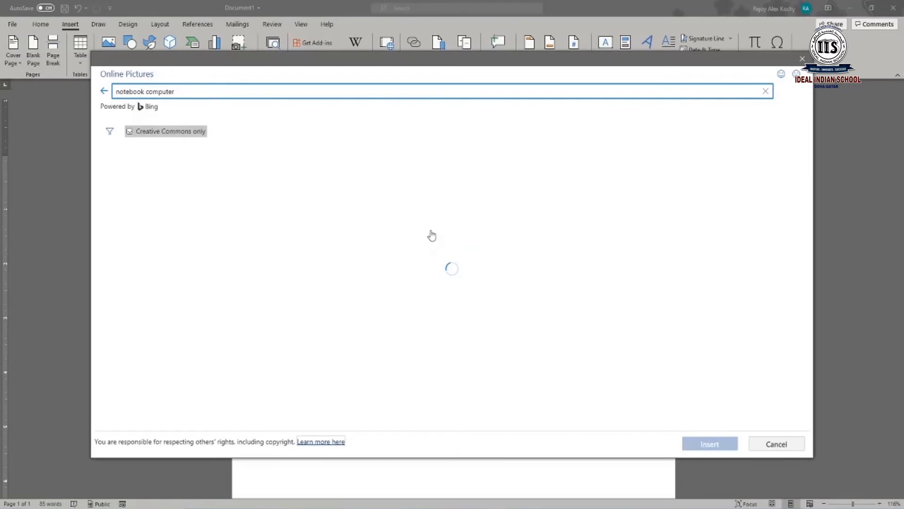
scroll(584, 316, "down", 5)
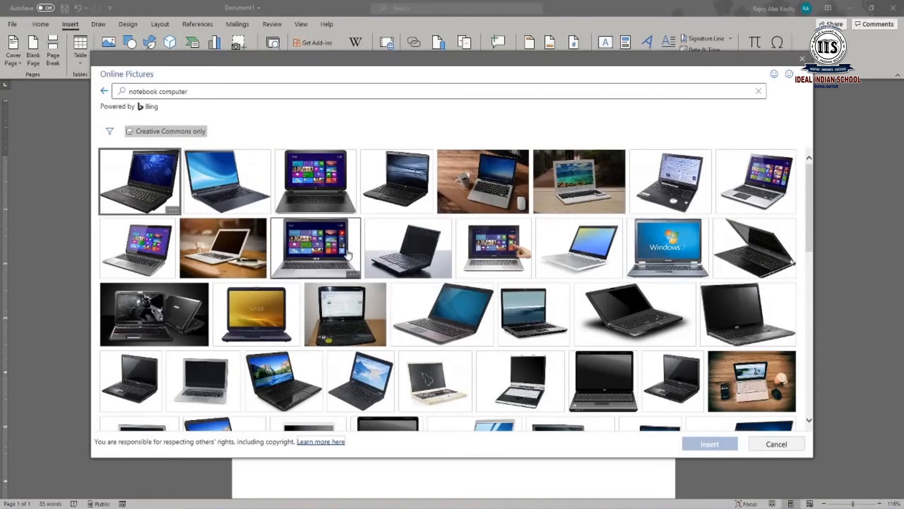
left_click(161, 265)
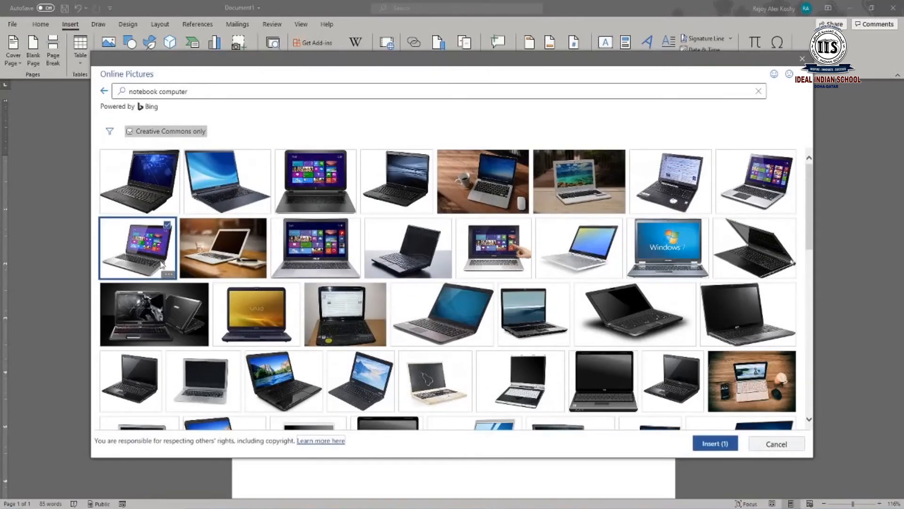
left_click(726, 447)
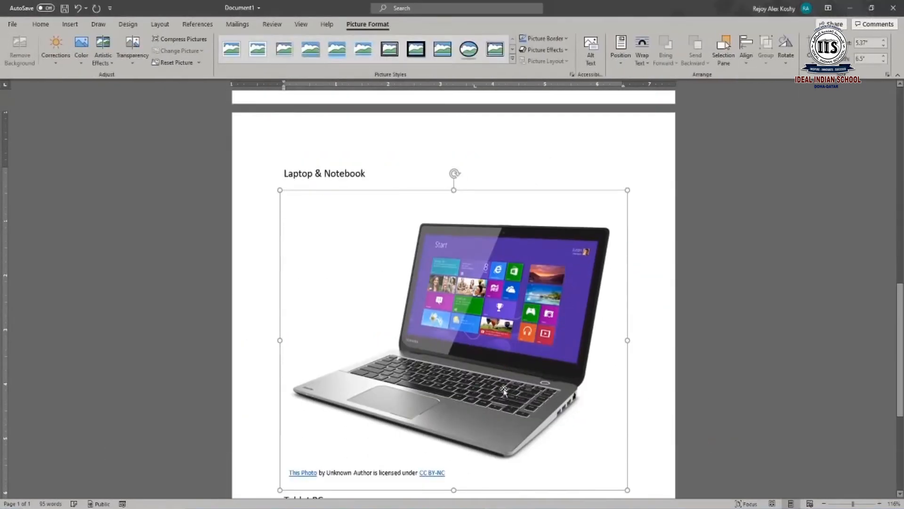
Shrink the inserted notebook picture to about 1.85" high and 2.33" wide.
scroll(603, 396, "down", 2)
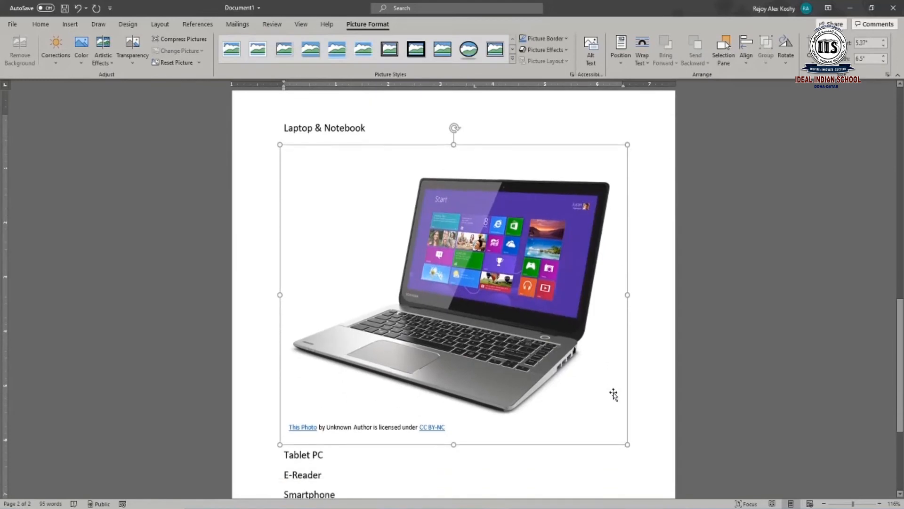
left_click_drag(626, 438, 404, 268)
scroll(442, 280, "up", 7)
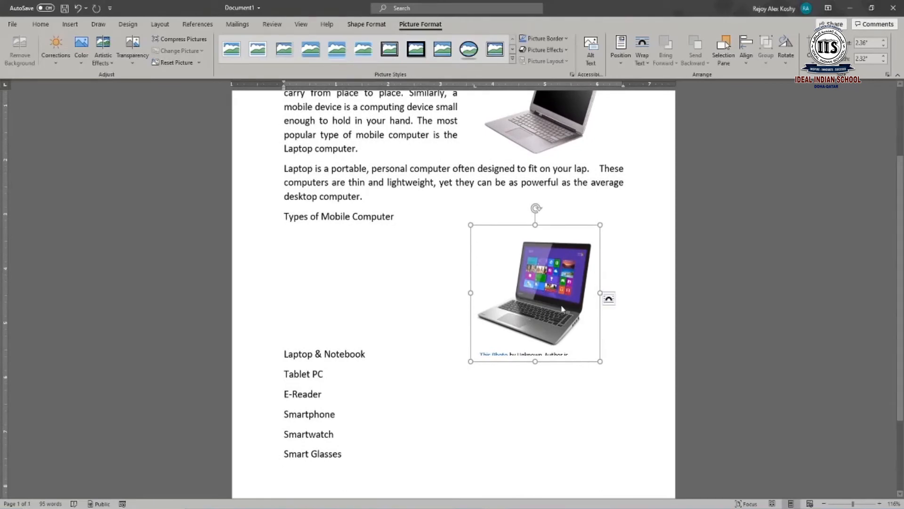
left_click_drag(470, 361, 471, 330)
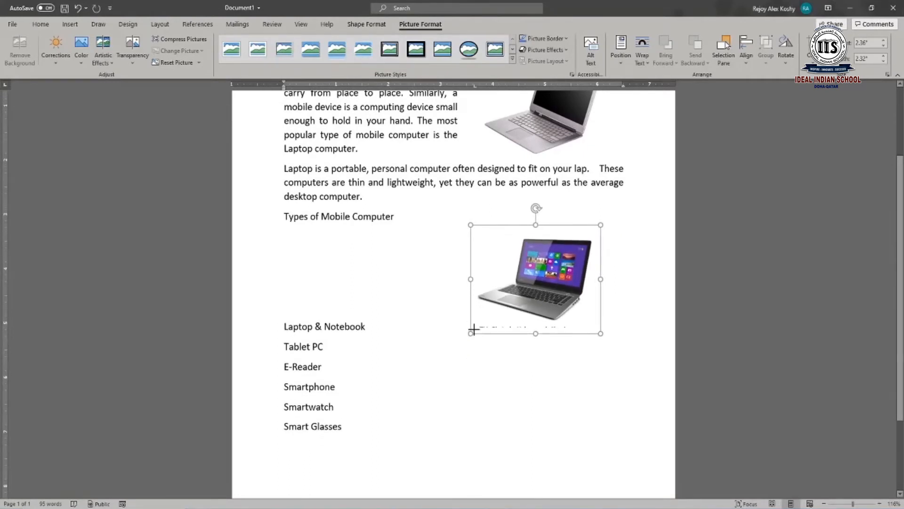
left_click(566, 371)
Set the notebook picture's text wrapping to Square.
left_click(528, 280)
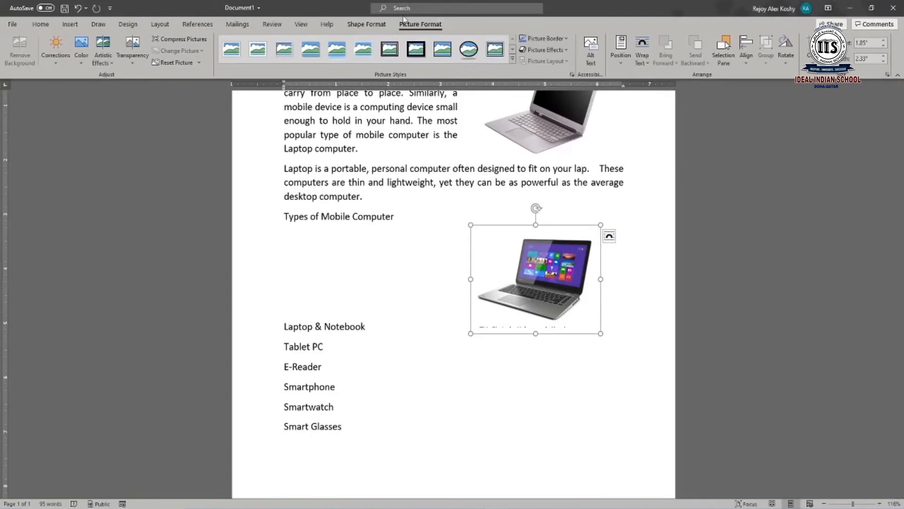
left_click(646, 67)
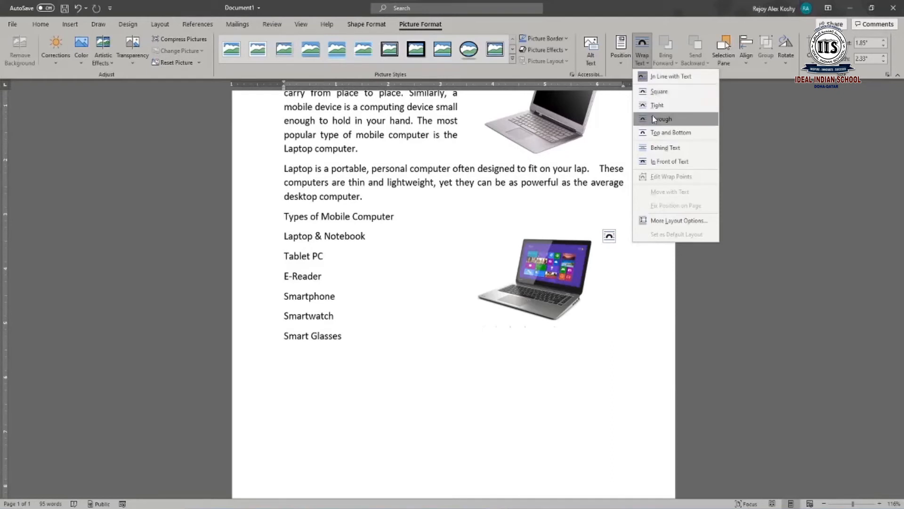
left_click(654, 92)
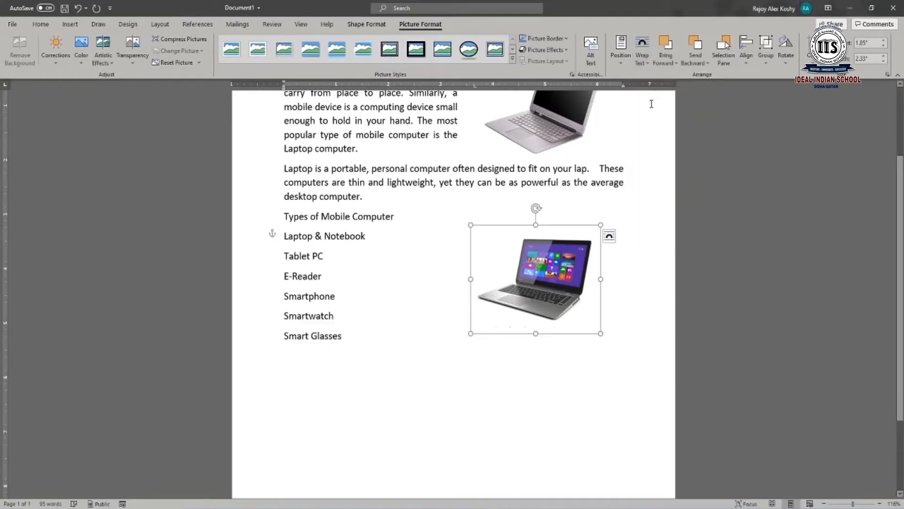
left_click(625, 258)
Reposition the notebook picture beside the list of computer types and make it slightly smaller.
left_click_drag(563, 271, 534, 265)
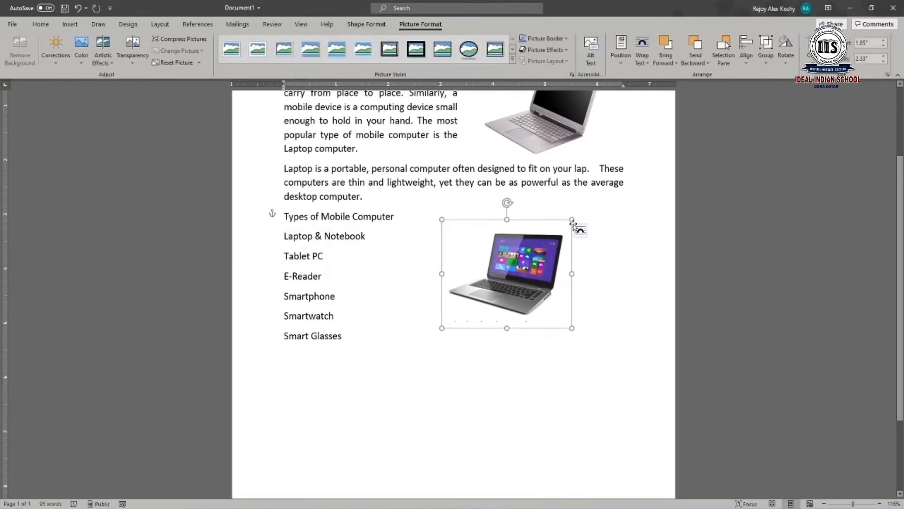
left_click_drag(572, 219, 582, 212)
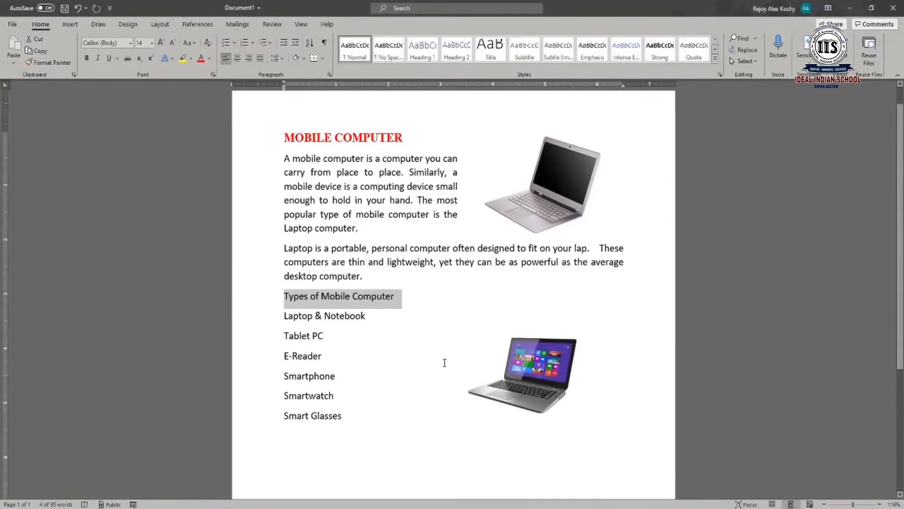
left_click(427, 342)
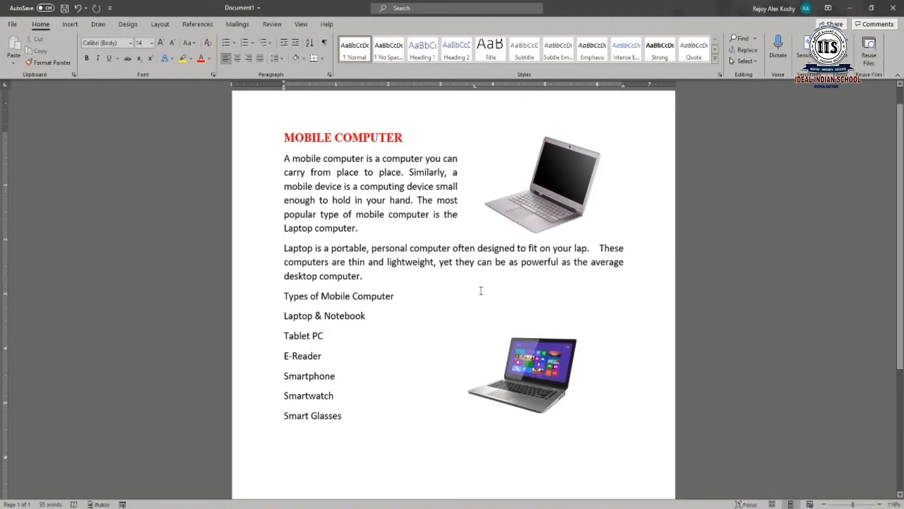
Apply the light blue text effect with reflection to the "Types of Mobile Computer" line.
left_click_drag(403, 300, 284, 295)
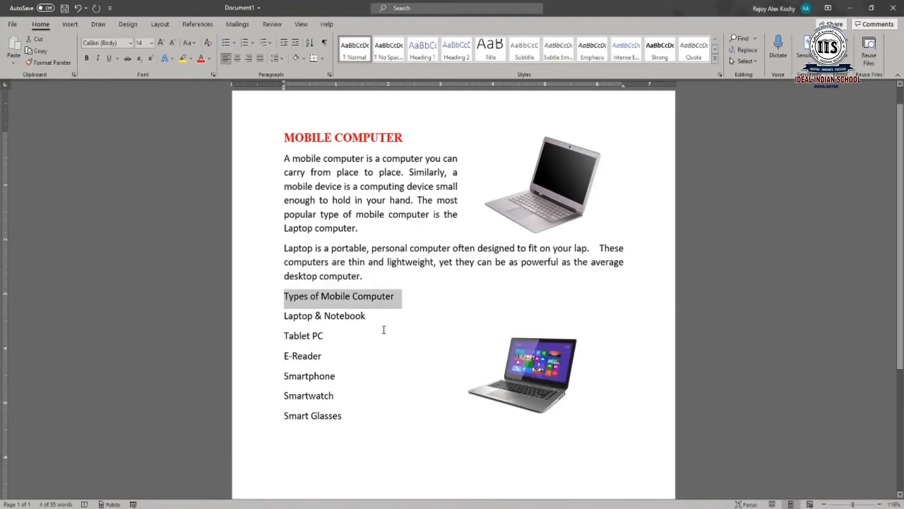
left_click(173, 60)
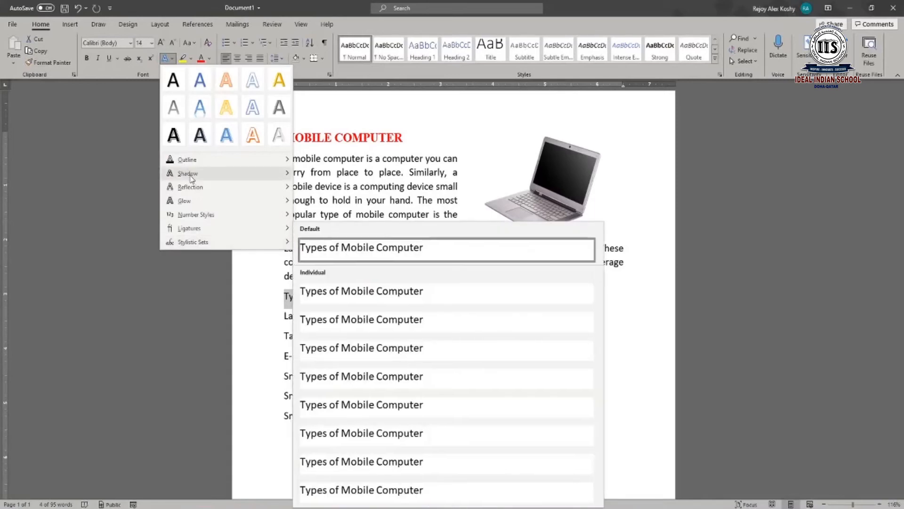
mouse_move(191, 178)
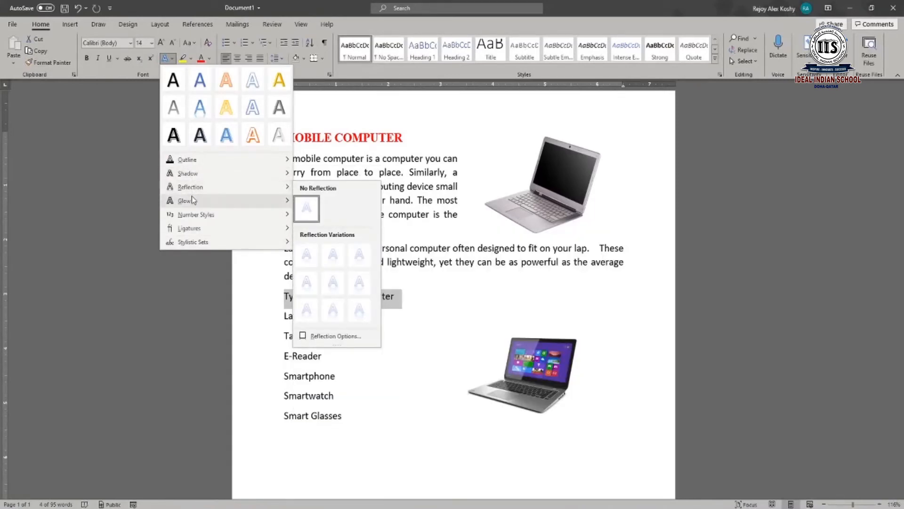
mouse_move(196, 207)
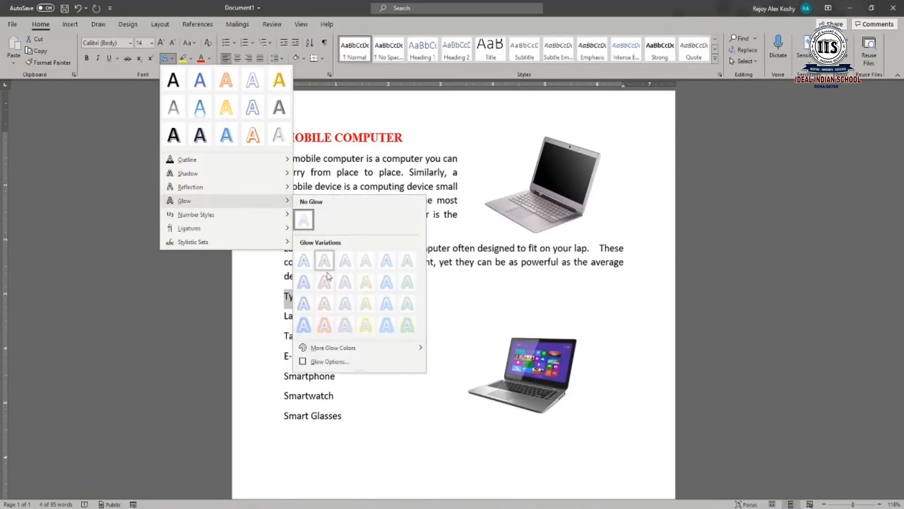
left_click(199, 115)
left_click(368, 305)
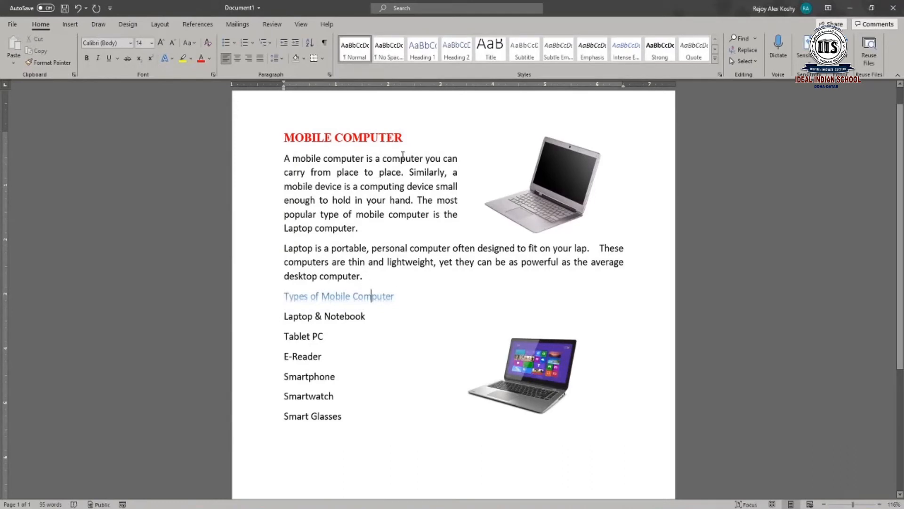
Try an orange-outlined WordArt box below the "Smart Glasses" line, then delete it.
left_click(67, 25)
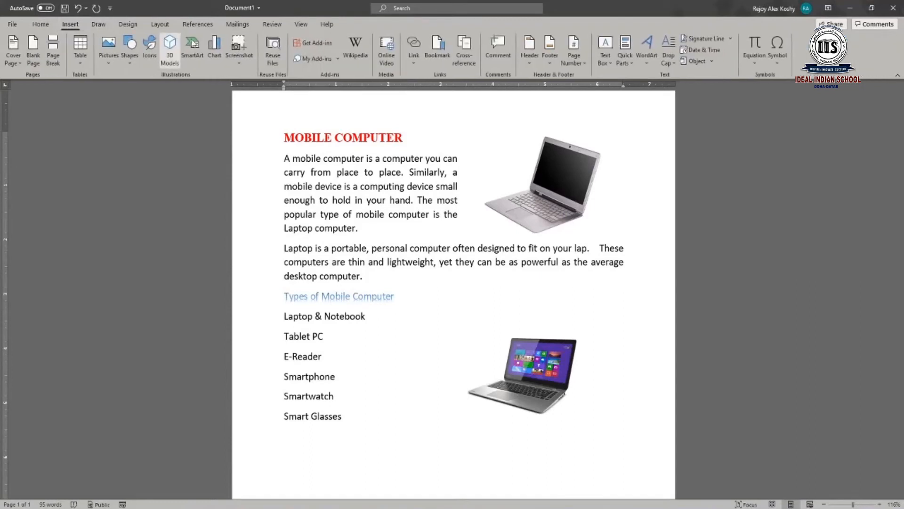
left_click(648, 67)
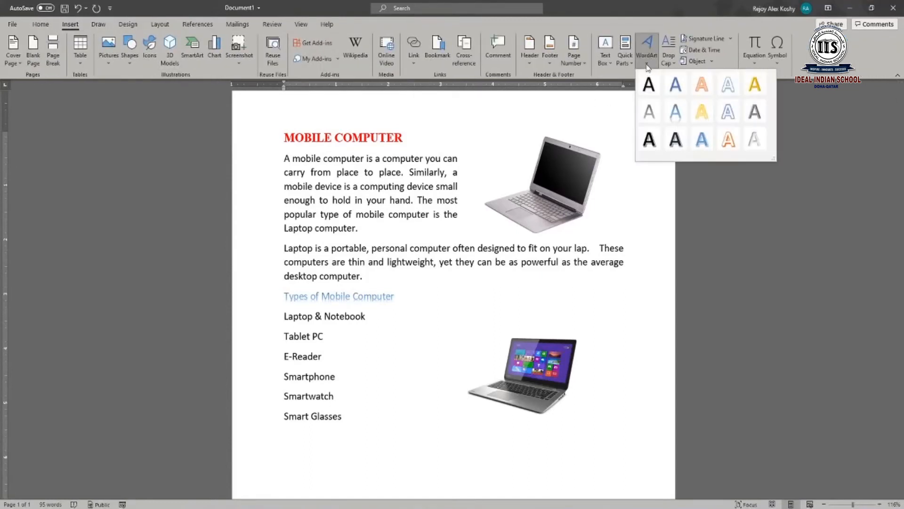
left_click(729, 148)
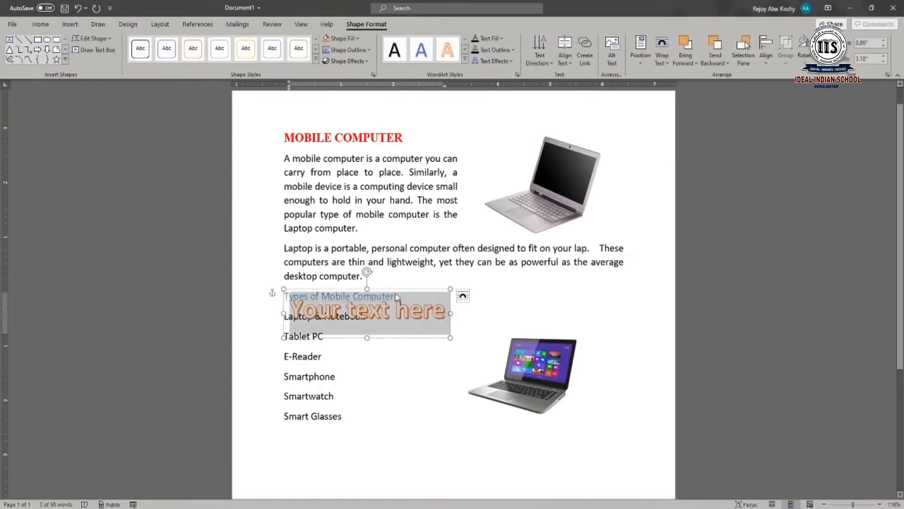
left_click_drag(395, 293, 453, 431)
left_click(387, 447)
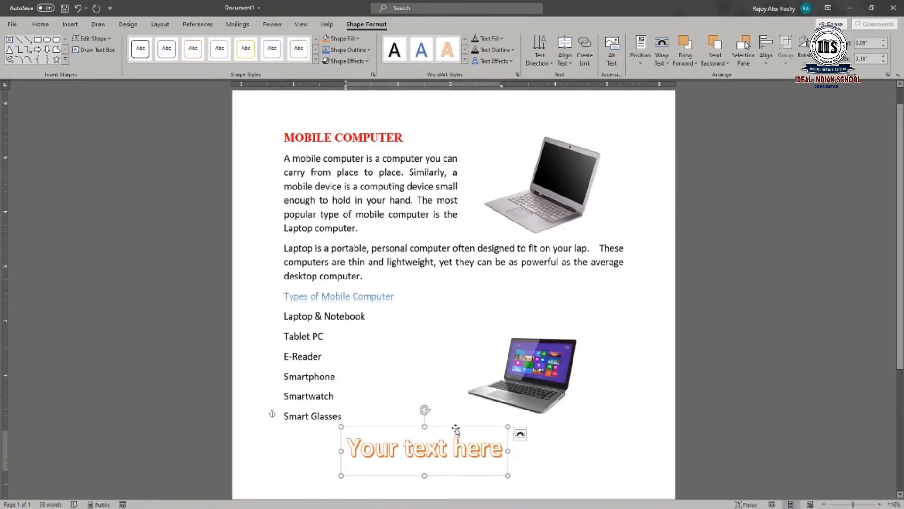
left_click(455, 428)
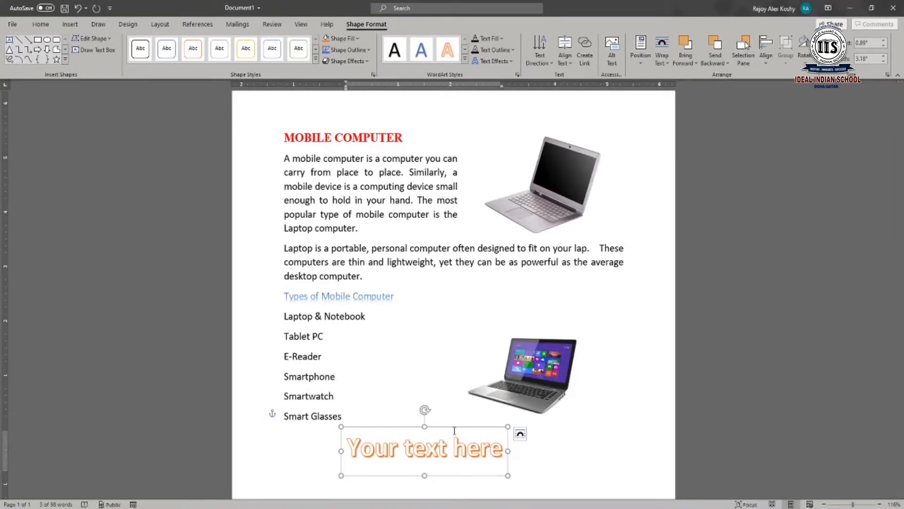
key("Delete")
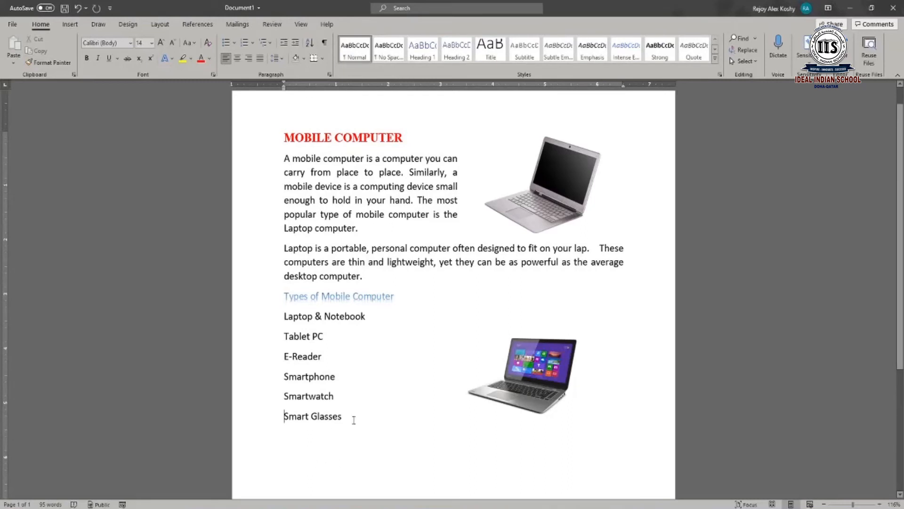
Format the six computer types from "Laptop & Notebook" to "Smart Glasses" as a list with solid round bullets.
left_click_drag(343, 421, 290, 322)
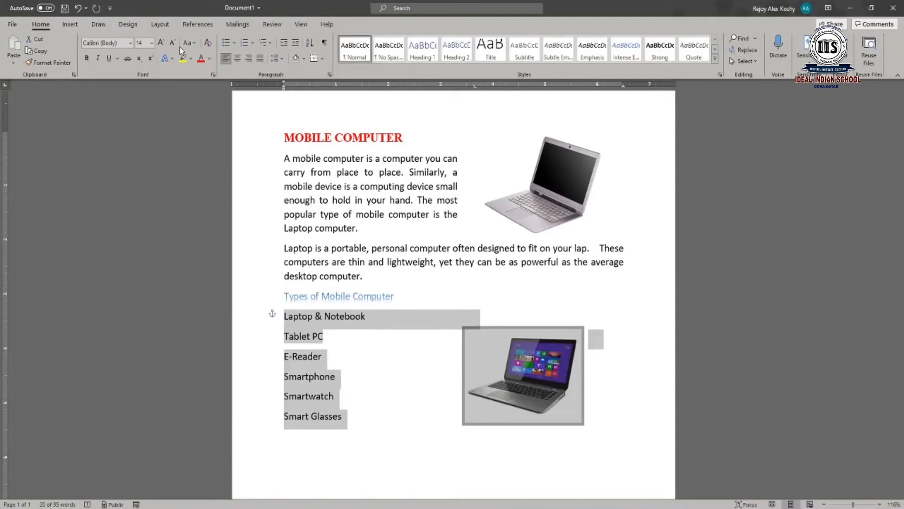
left_click(235, 45)
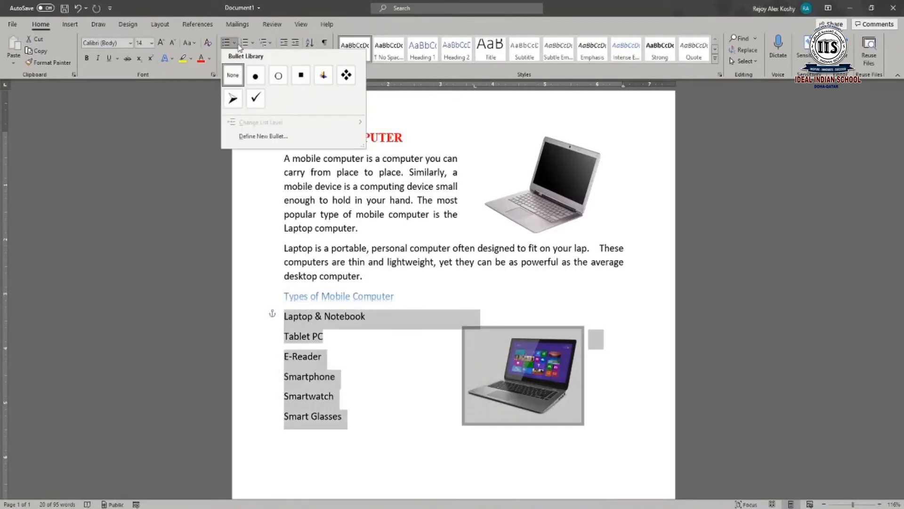
left_click(252, 43)
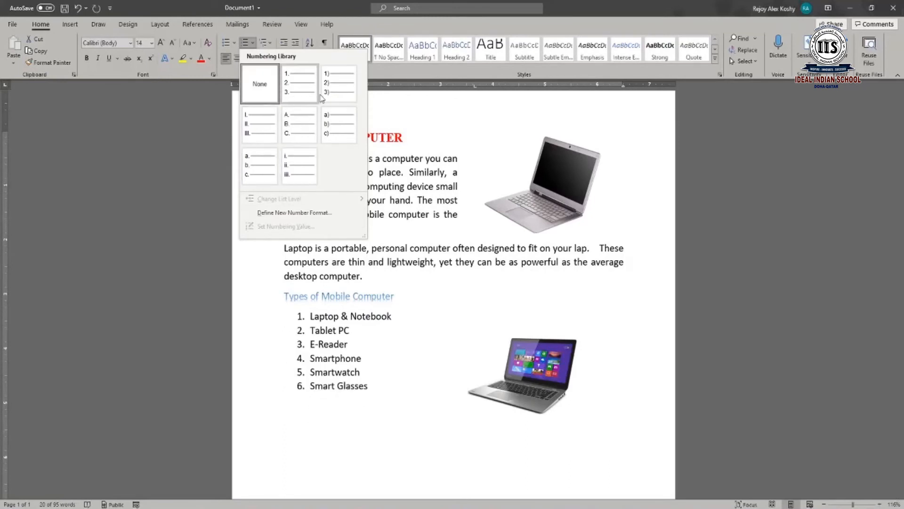
left_click(271, 44)
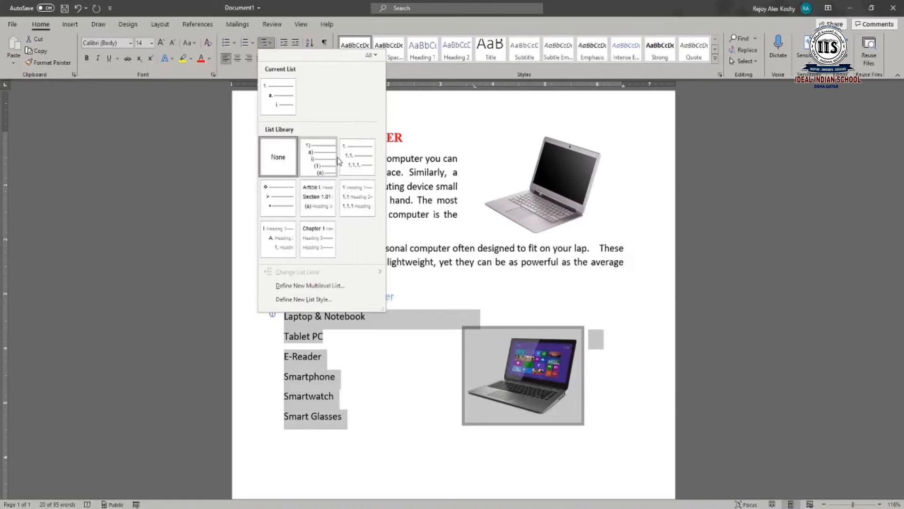
left_click(266, 43)
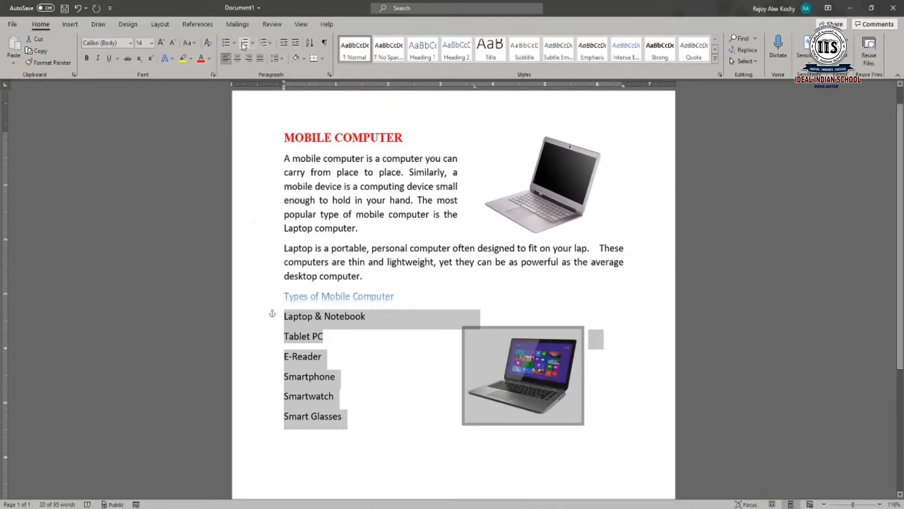
left_click(235, 43)
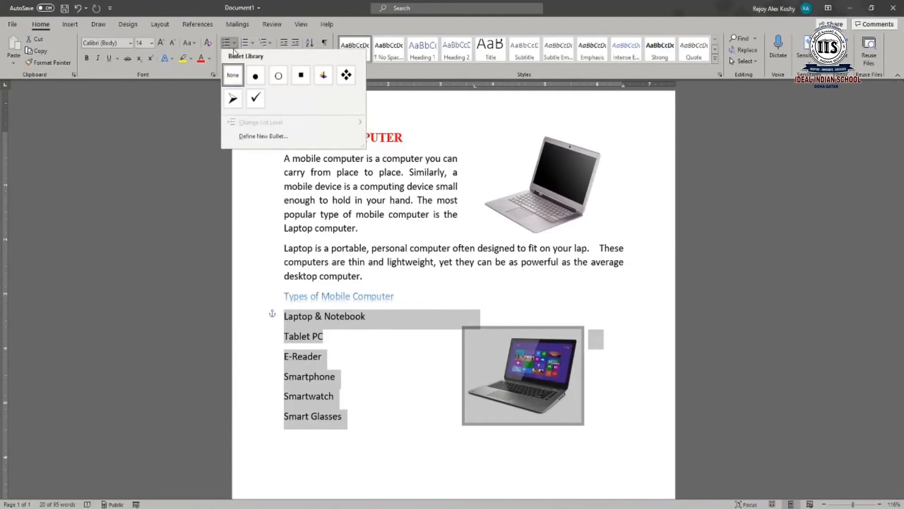
left_click(257, 83)
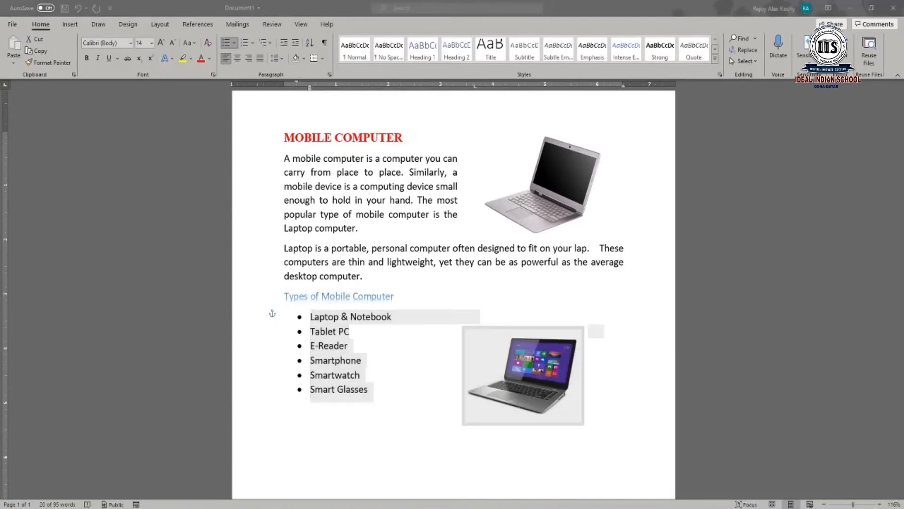
left_click(355, 396)
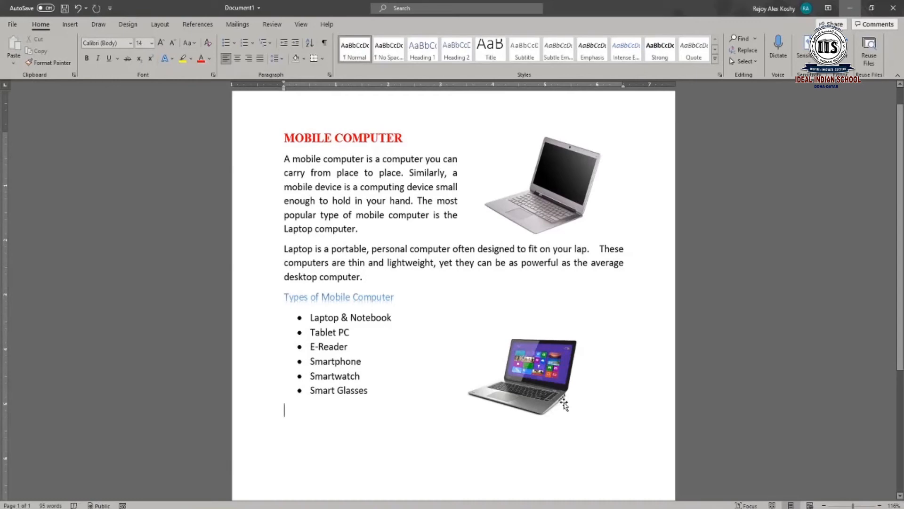
Draw a right-pointing block arrow about 1.24" wide and 0.54" high between the bulleted list and the notebook picture.
scroll(565, 403, "up", 1)
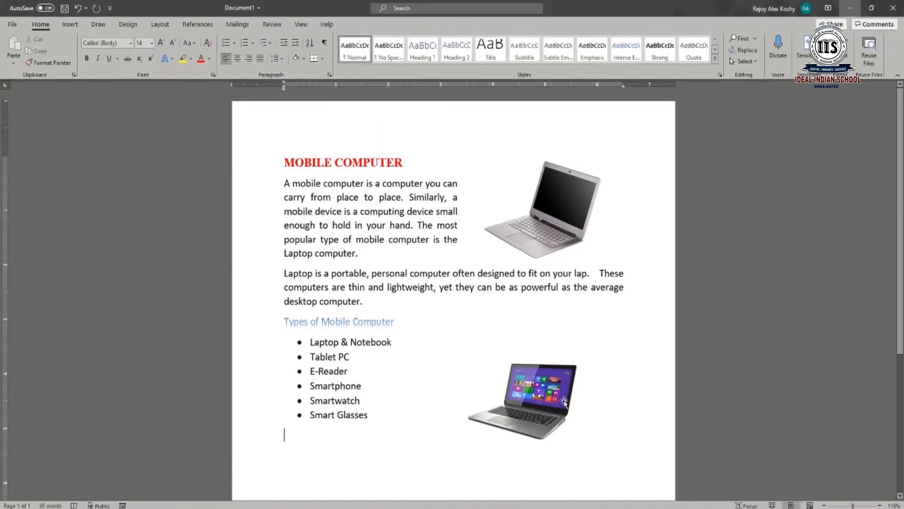
left_click(71, 26)
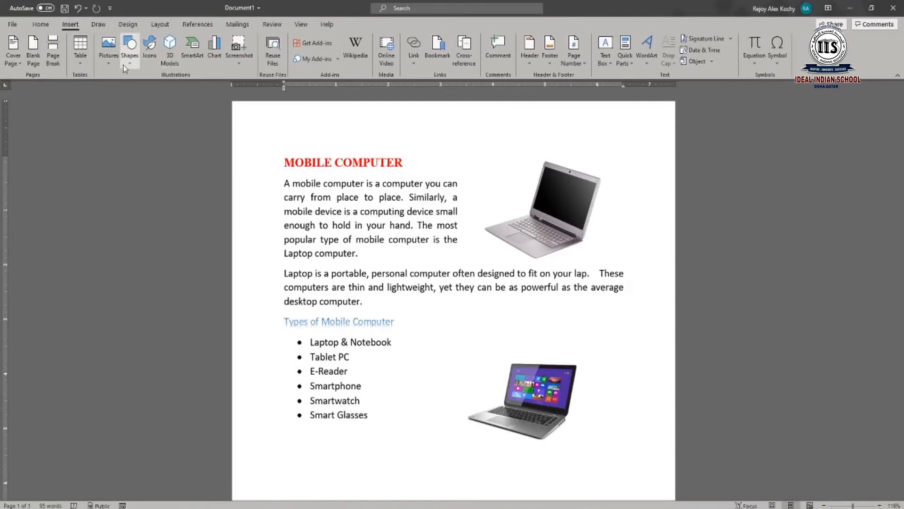
left_click(130, 52)
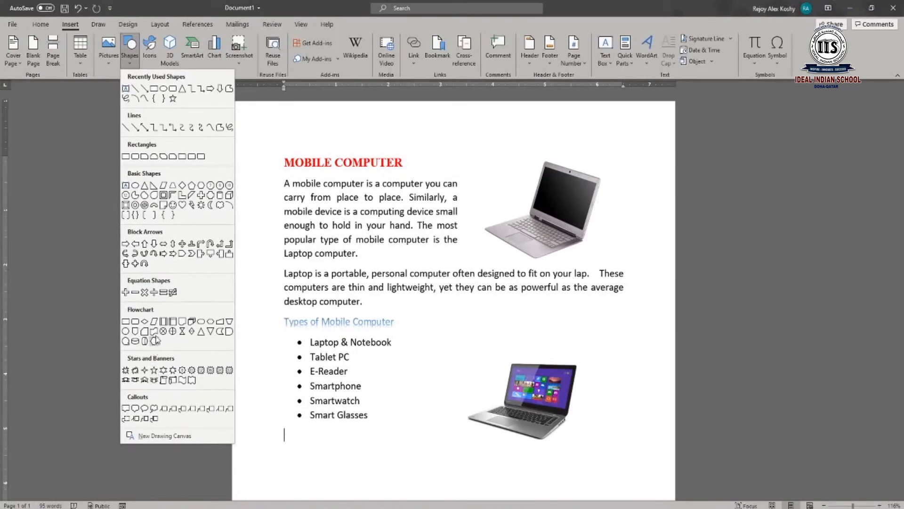
left_click(126, 245)
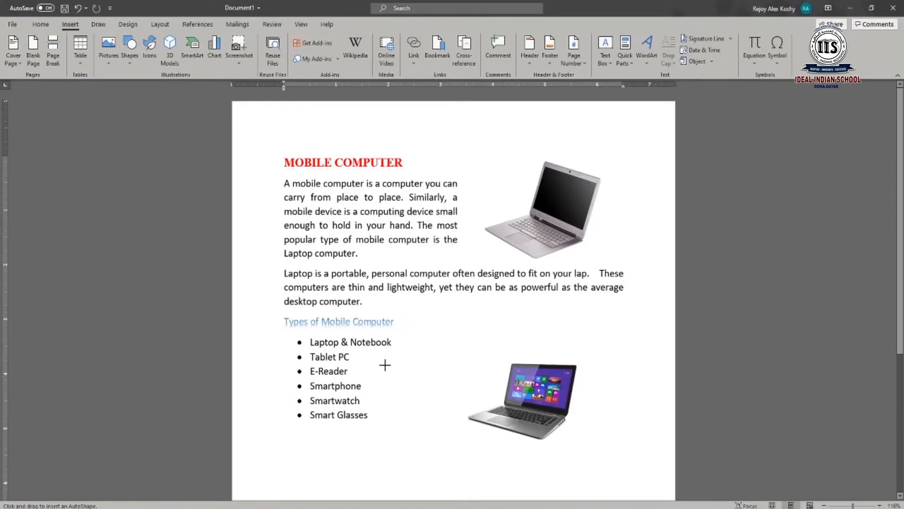
left_click_drag(385, 362, 450, 390)
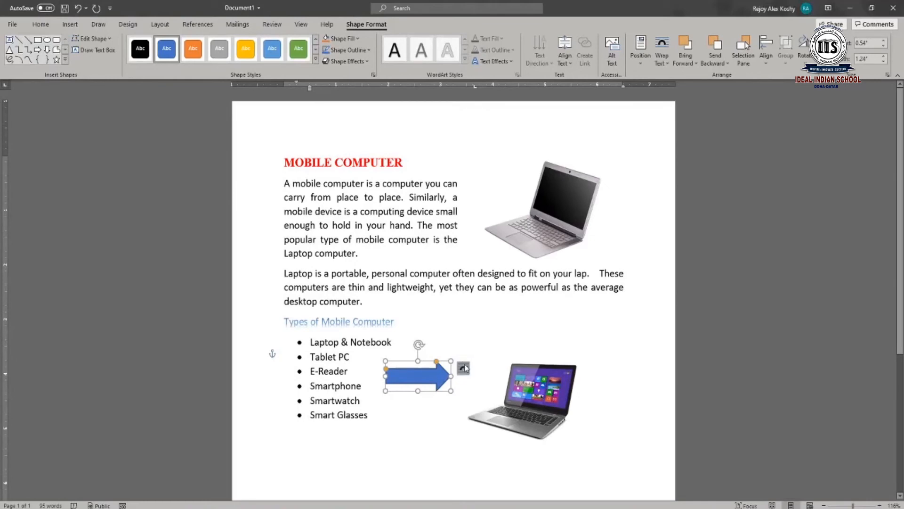
Widen the block arrow to about 1.4" and apply a solid blue theme shape style to it.
mouse_move(418, 346)
left_mouse_down()
mouse_move(433, 351)
mouse_move(417, 405)
mouse_move(377, 354)
mouse_move(418, 347)
left_mouse_up()
mouse_move(451, 377)
left_mouse_down()
mouse_move(503, 377)
mouse_move(401, 377)
mouse_move(459, 385)
left_mouse_up()
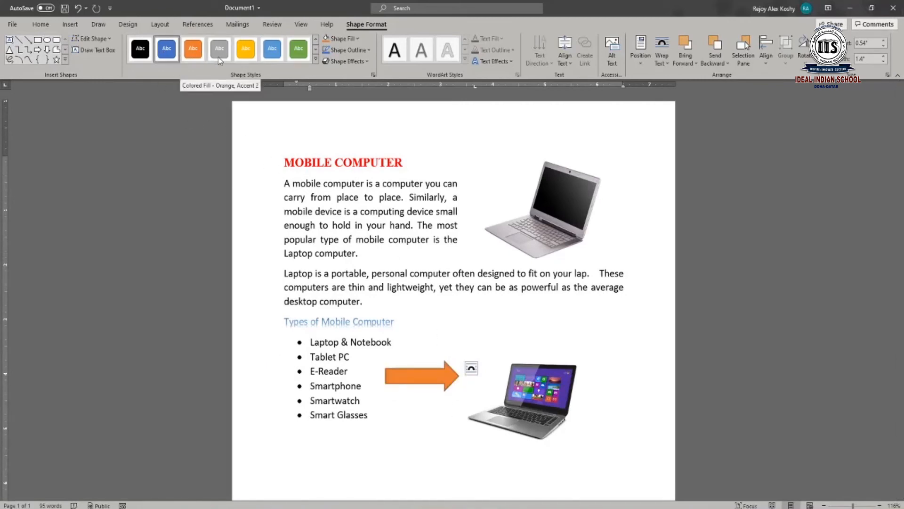
left_click(315, 61)
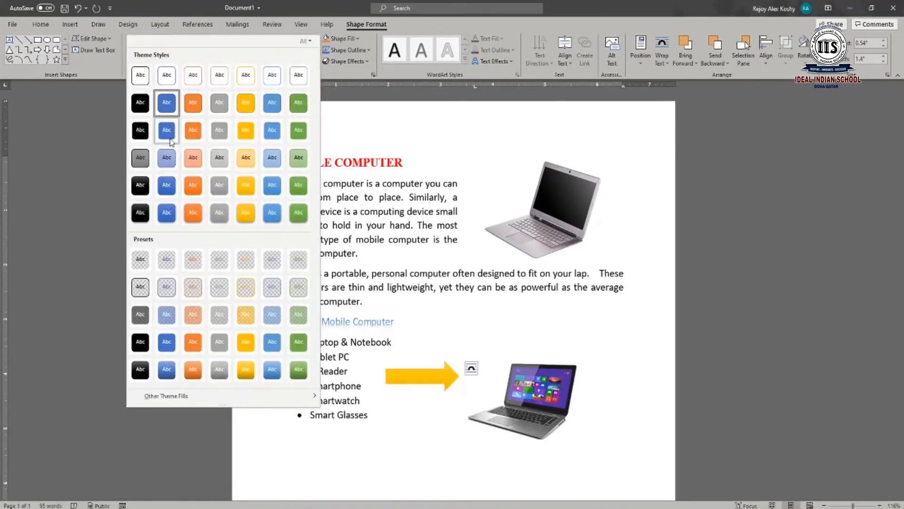
left_click(164, 131)
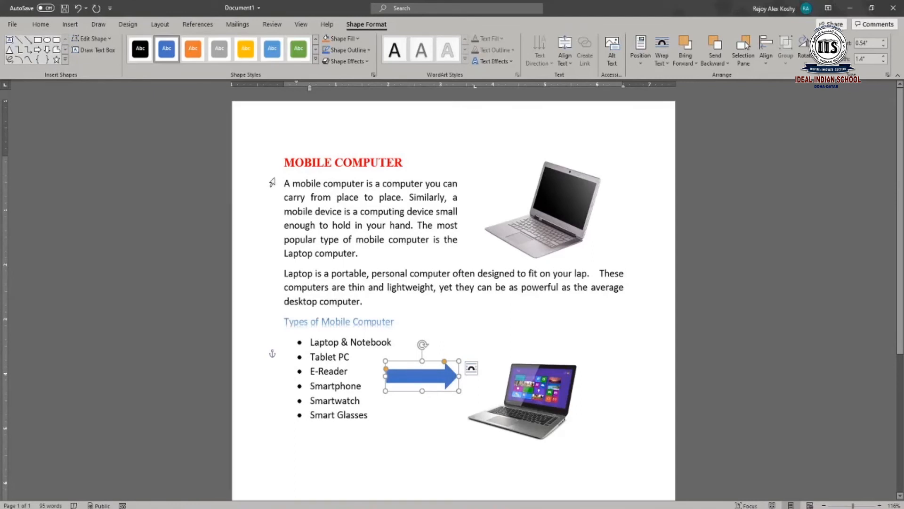
Apply a drop cap in the Dropped style to the "A" that opens the first paragraph.
left_click(284, 182)
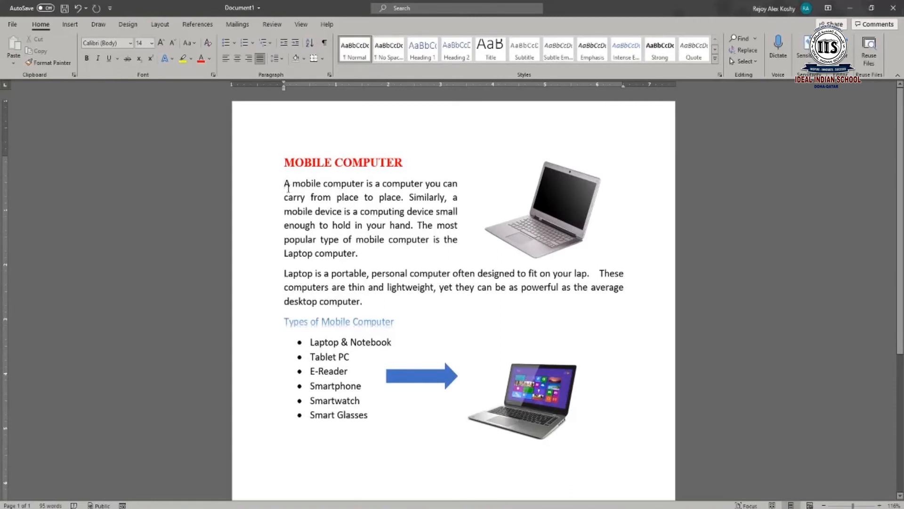
left_click(81, 25)
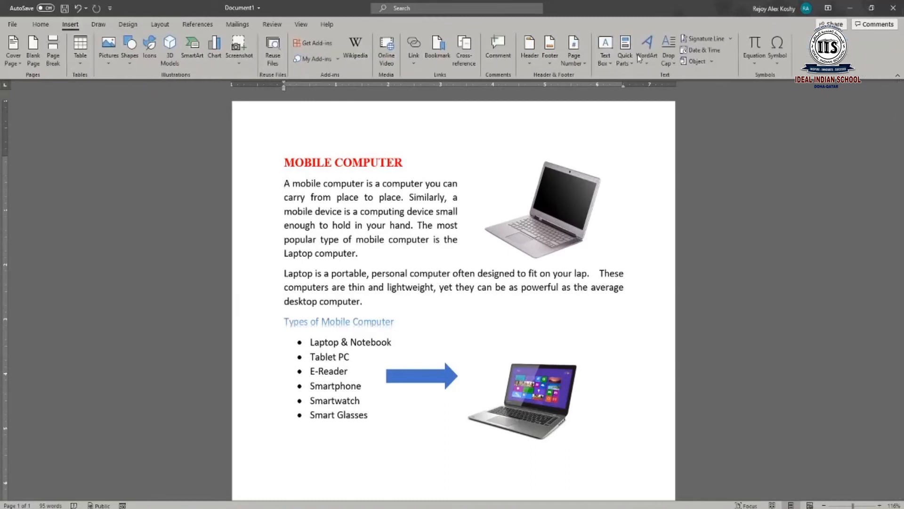
left_click(674, 66)
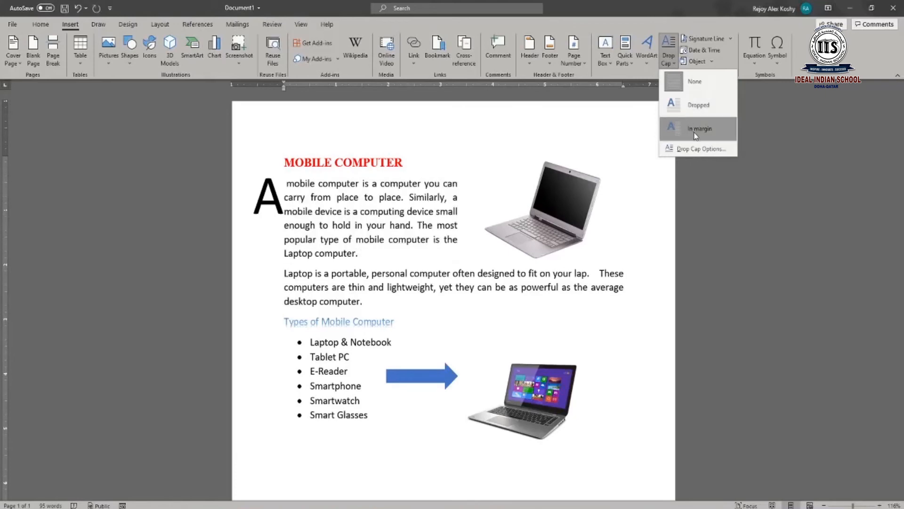
left_click(698, 105)
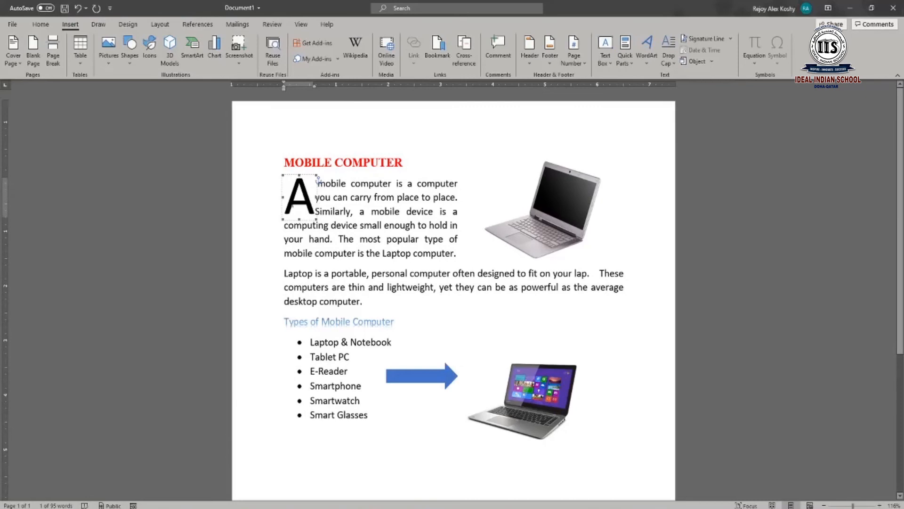
left_click(258, 212)
left_click(301, 210)
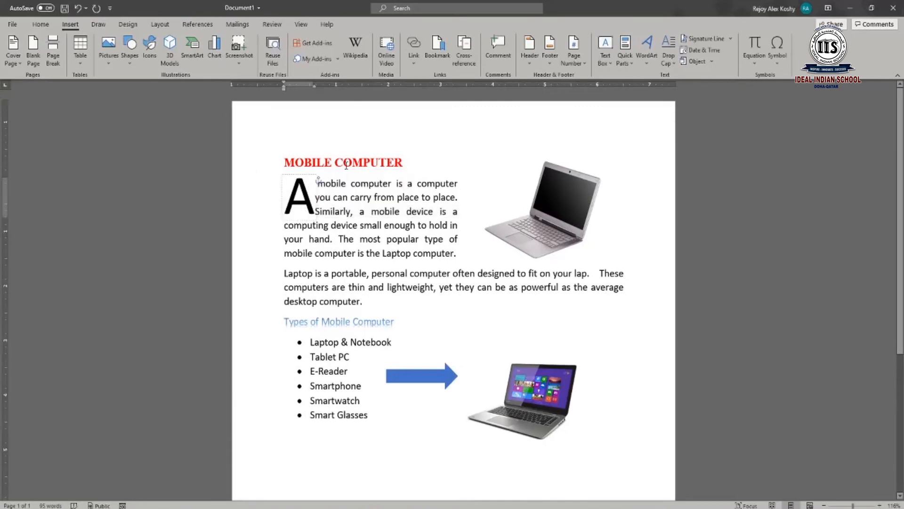
left_click(668, 53)
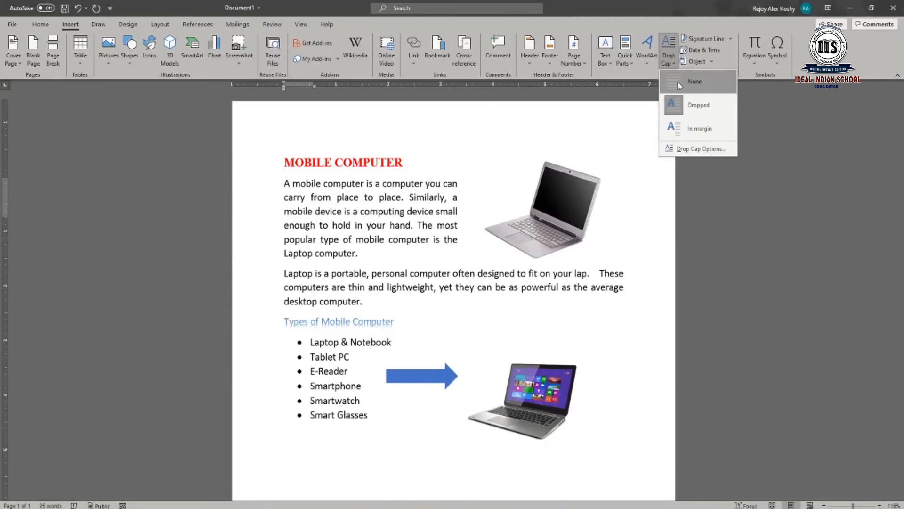
left_click(690, 109)
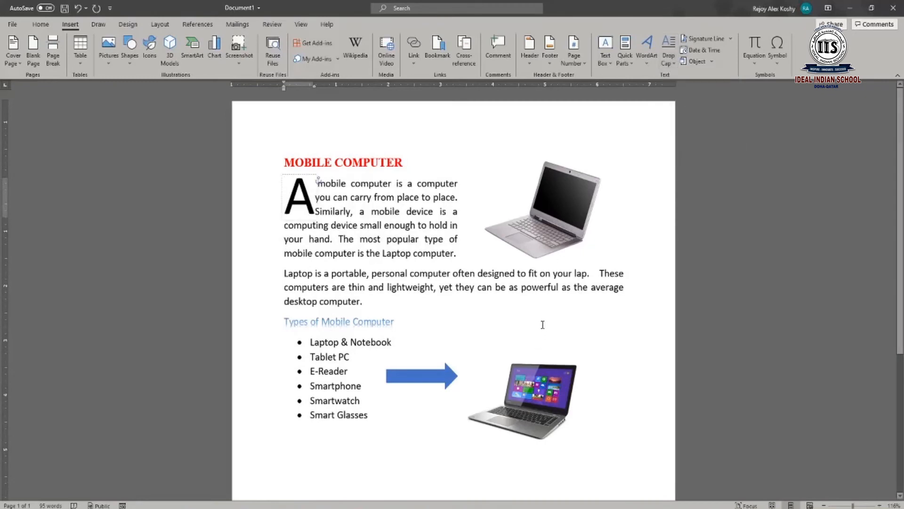
Open the Borders and Shading settings for the whole second paragraph, starting "Laptop is a portable".
scroll(393, 382, "down", 1)
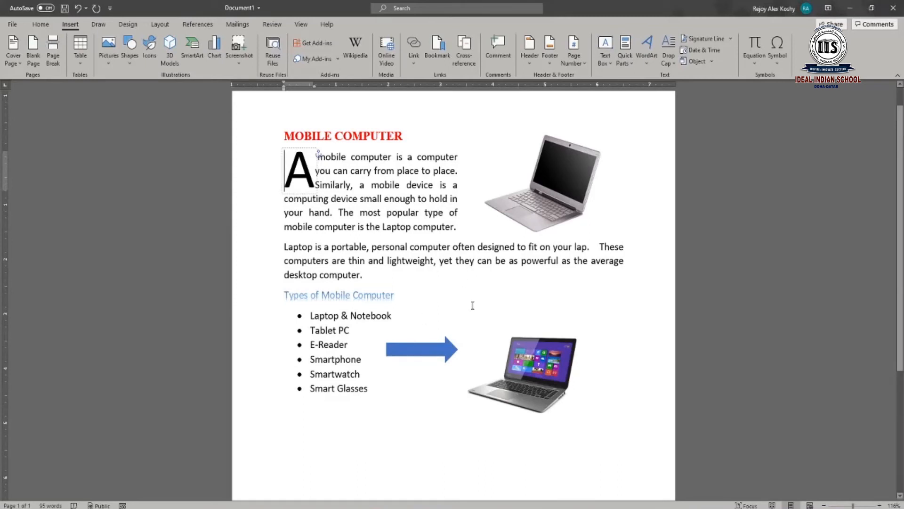
left_click_drag(285, 246, 426, 280)
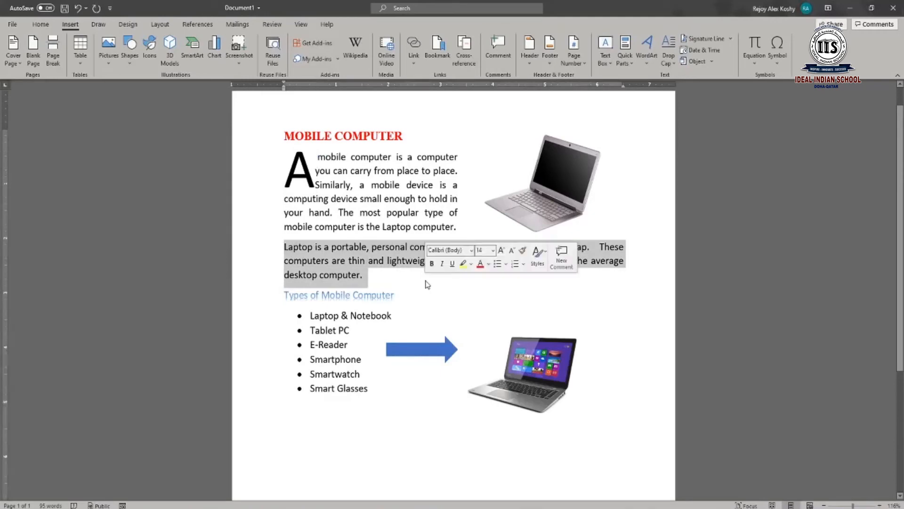
left_click(41, 25)
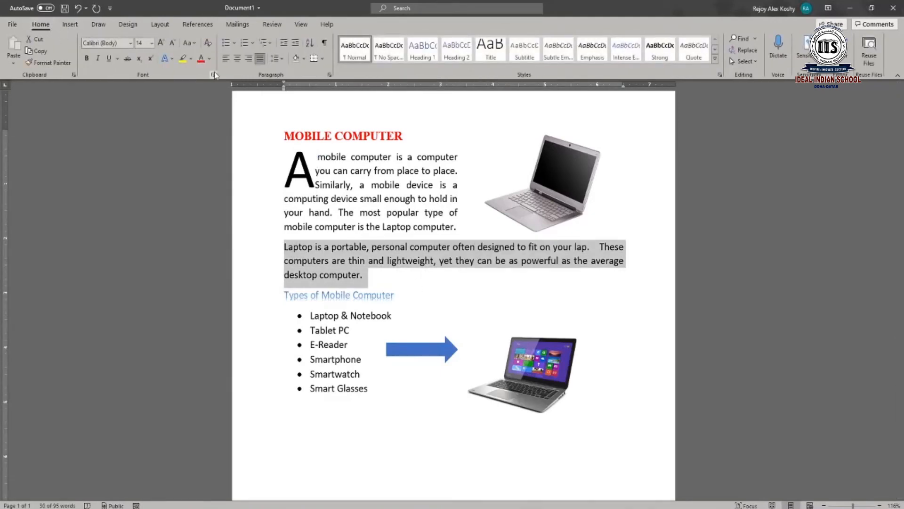
left_click(322, 58)
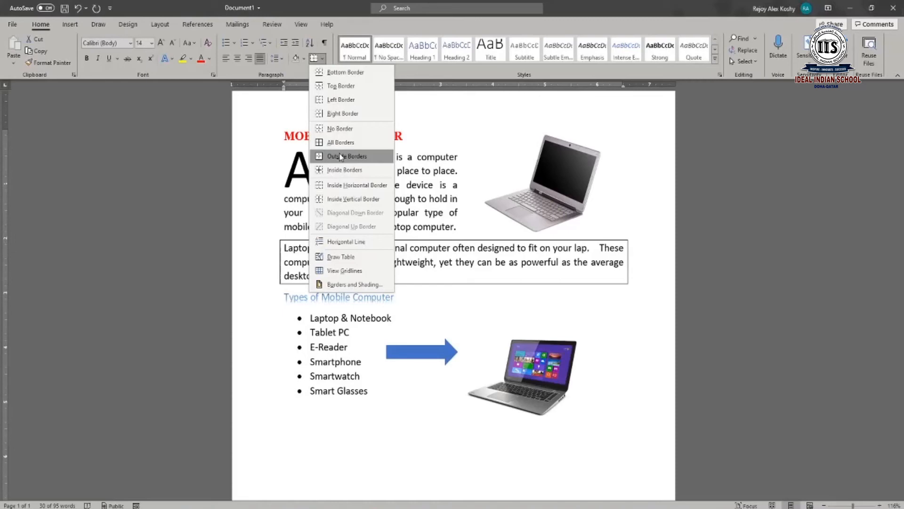
left_click(351, 285)
left_click_drag(418, 157, 389, 137)
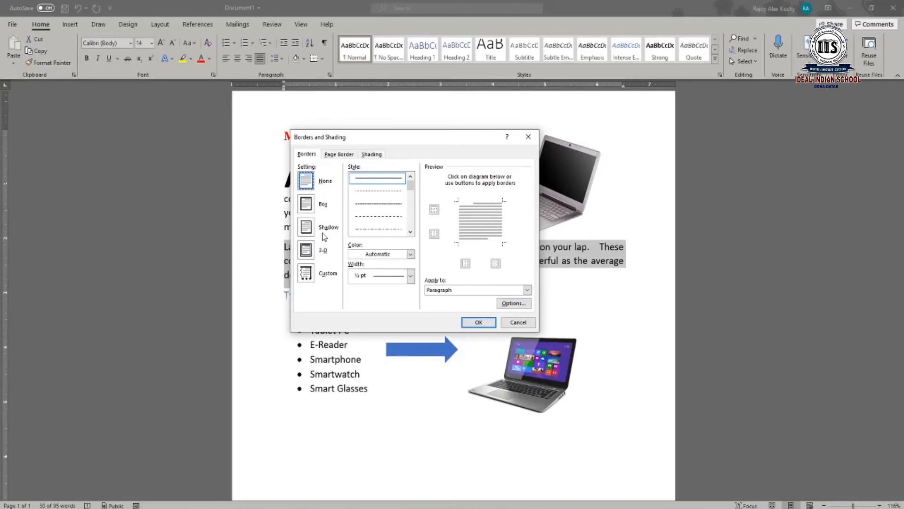
Set the paragraph border to the 3-D setting with the black theme colour.
left_click(308, 254)
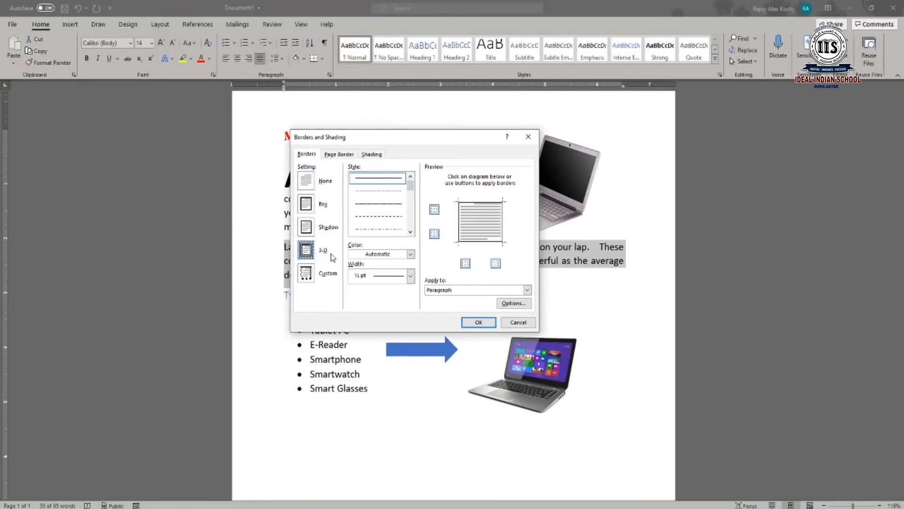
left_click(411, 255)
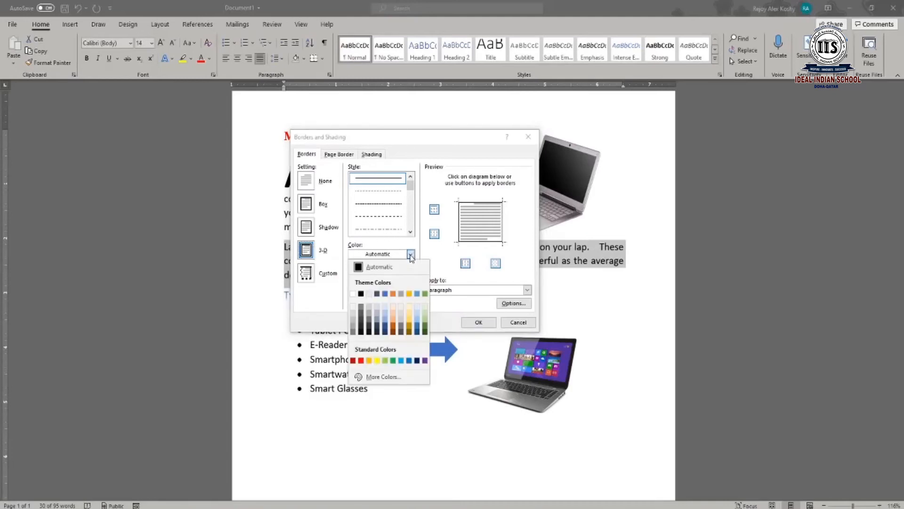
left_click(366, 267)
left_click(409, 254)
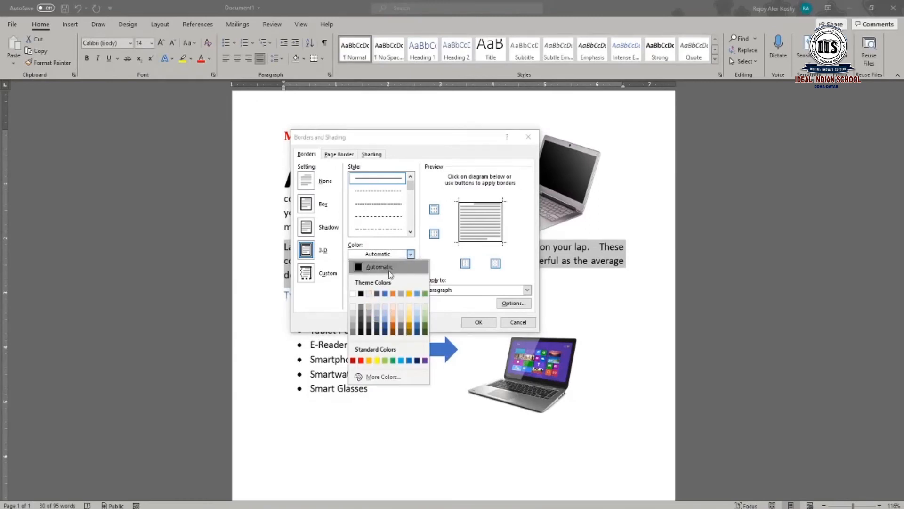
left_click(372, 267)
left_click(411, 255)
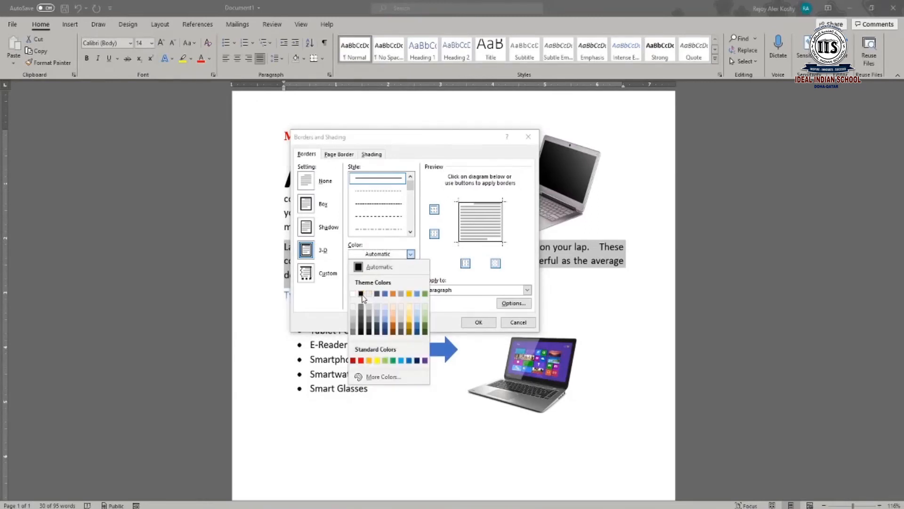
left_click(365, 295)
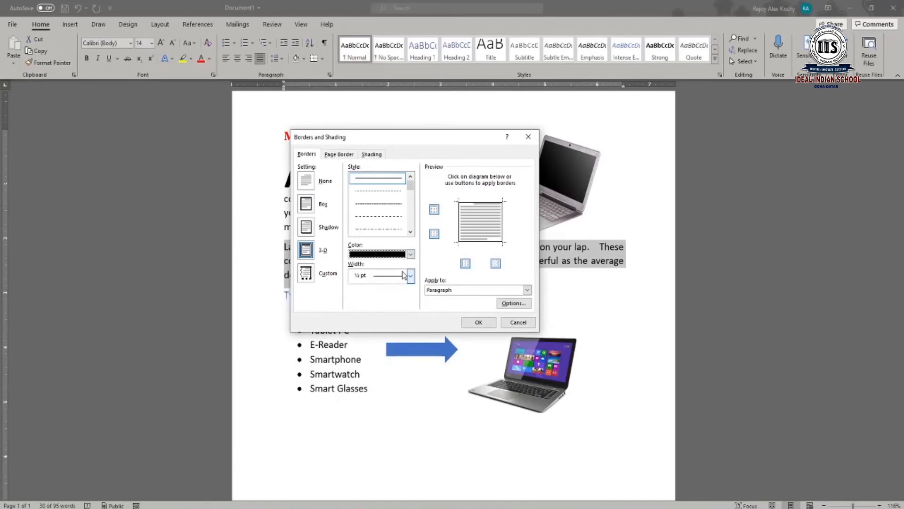
Give the second paragraph's border a thick-and-thin compound line style with a 2 ¼ pt width and apply it.
left_click(412, 231)
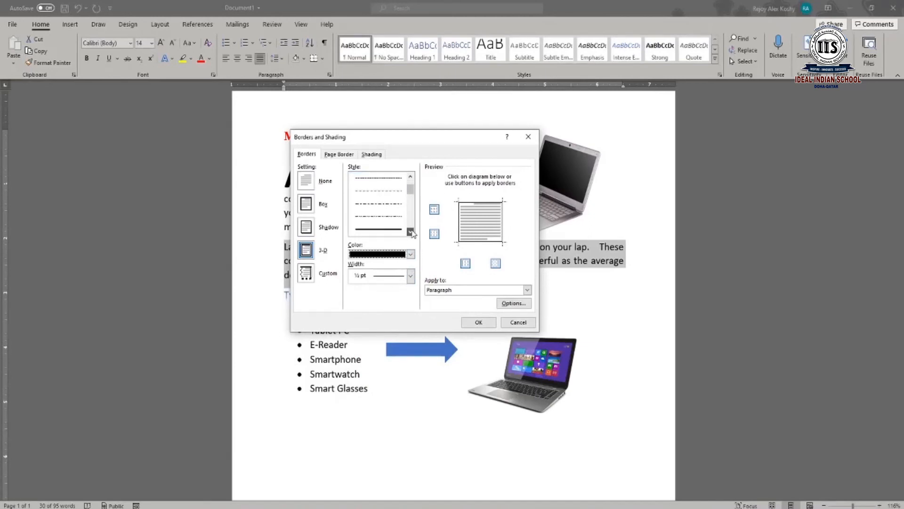
left_click_drag(410, 203, 410, 201)
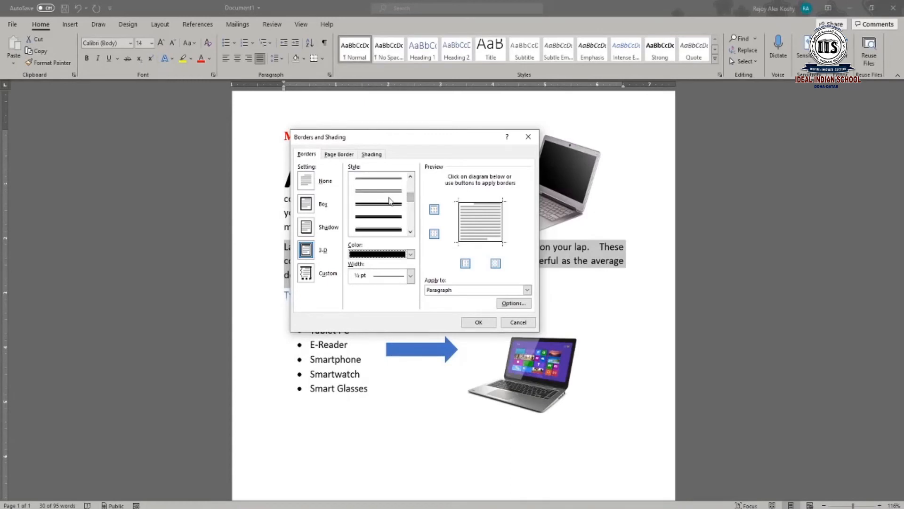
left_click(386, 204)
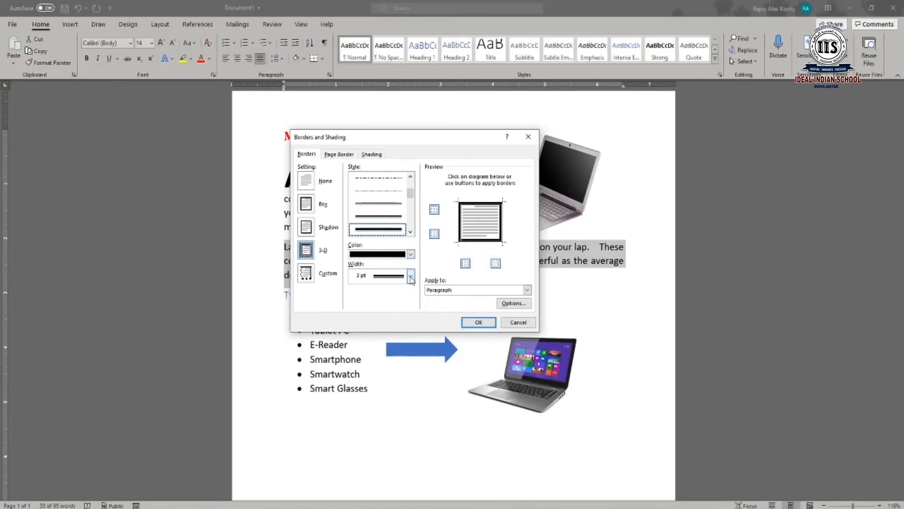
left_click(411, 277)
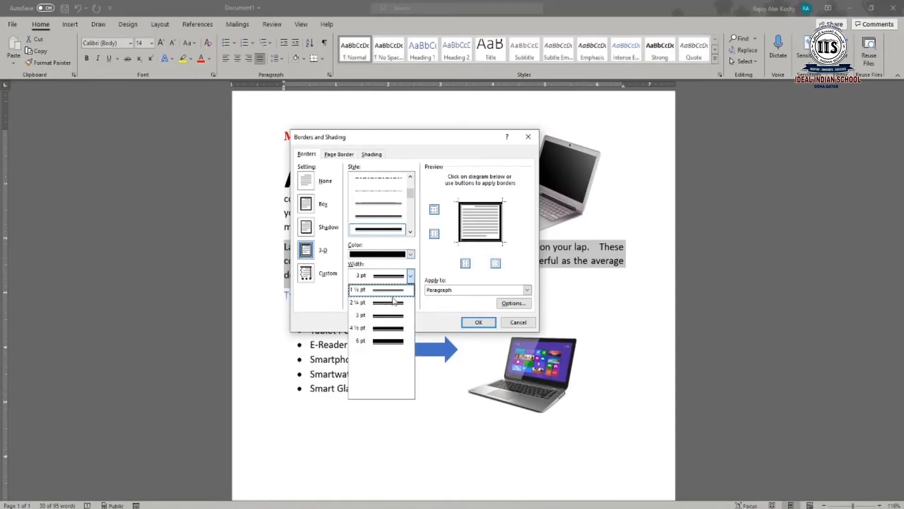
left_click(395, 303)
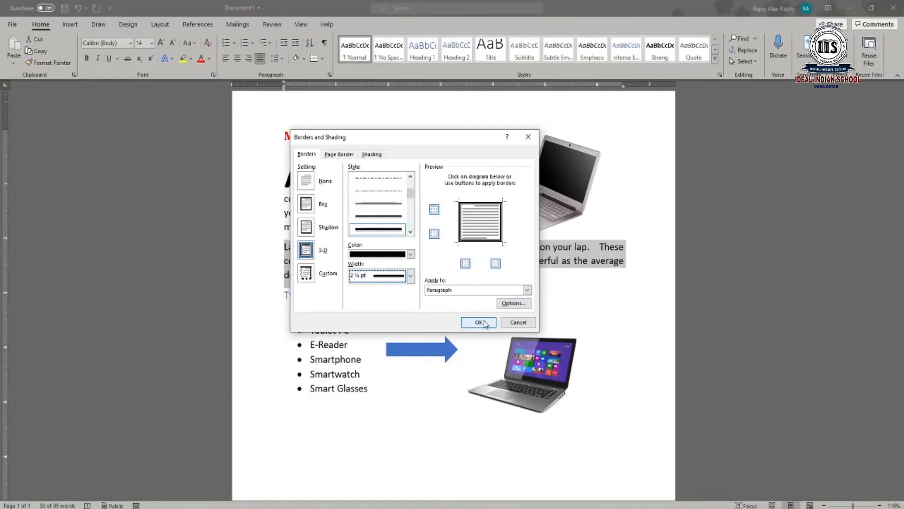
left_click(478, 322)
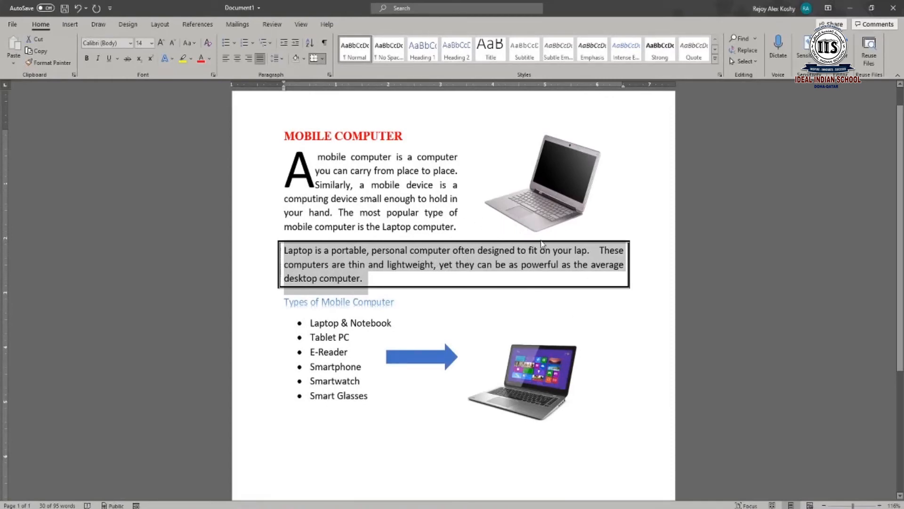
left_click(650, 348)
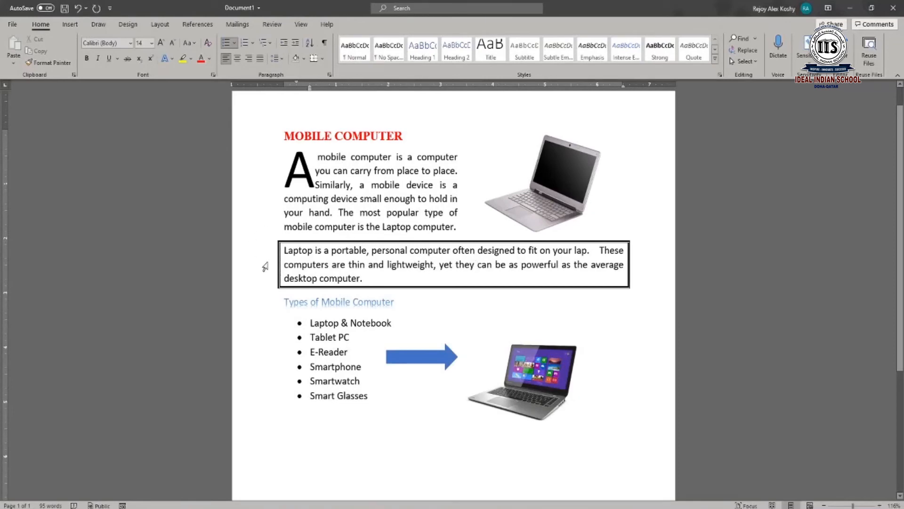
Remove the border from the paragraph starting "Laptop is a portable" with the None border setting.
left_click_drag(282, 248, 418, 278)
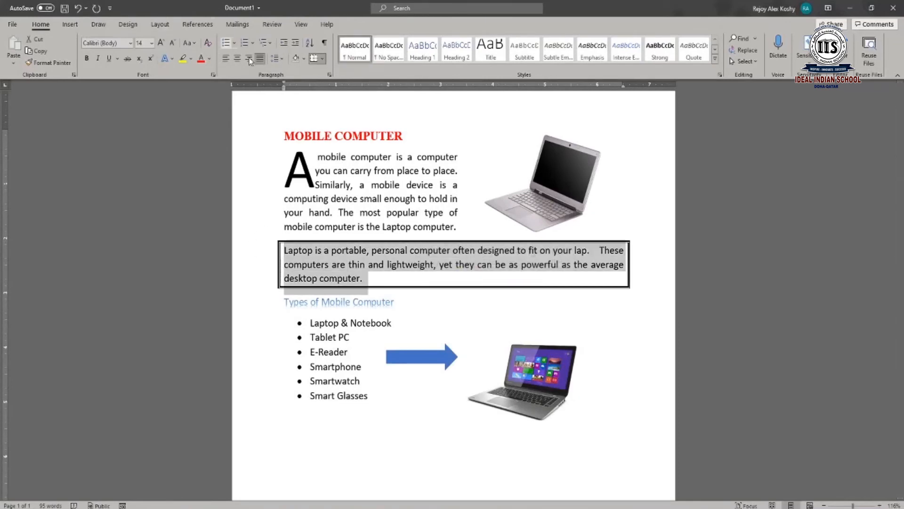
left_click(323, 59)
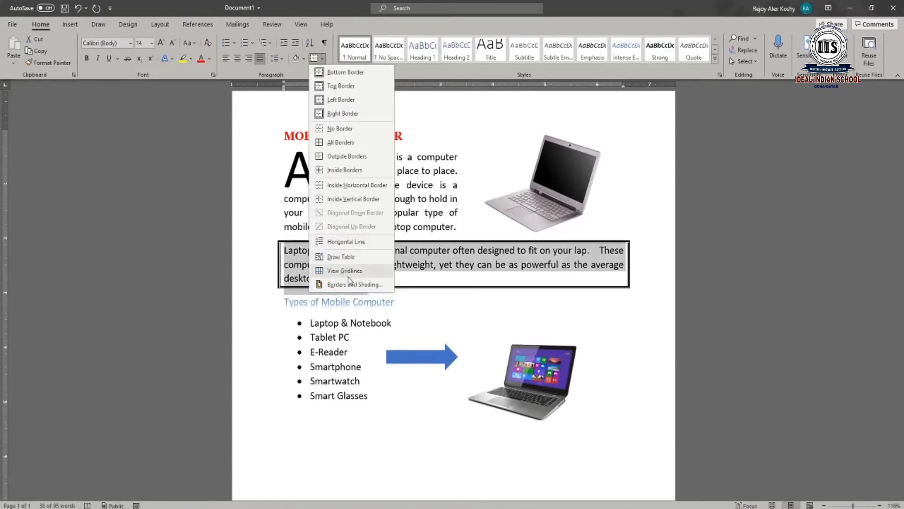
left_click(349, 285)
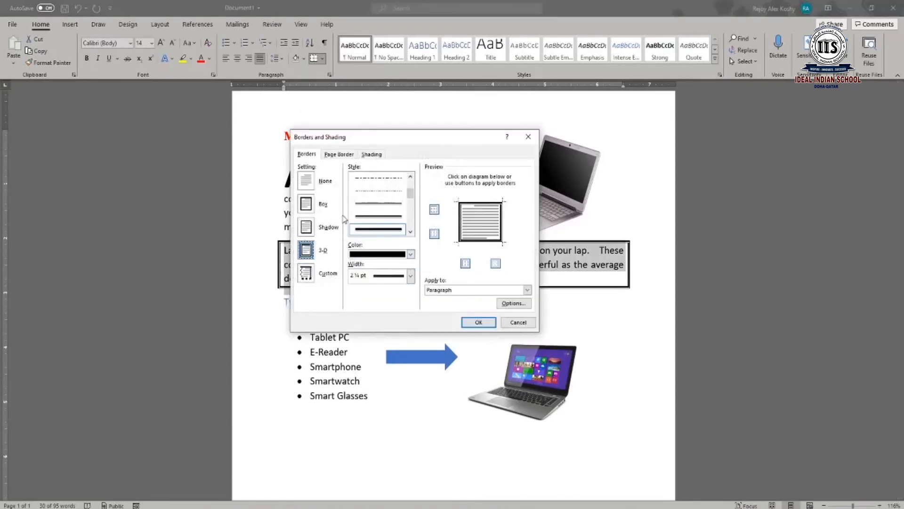
left_click(314, 184)
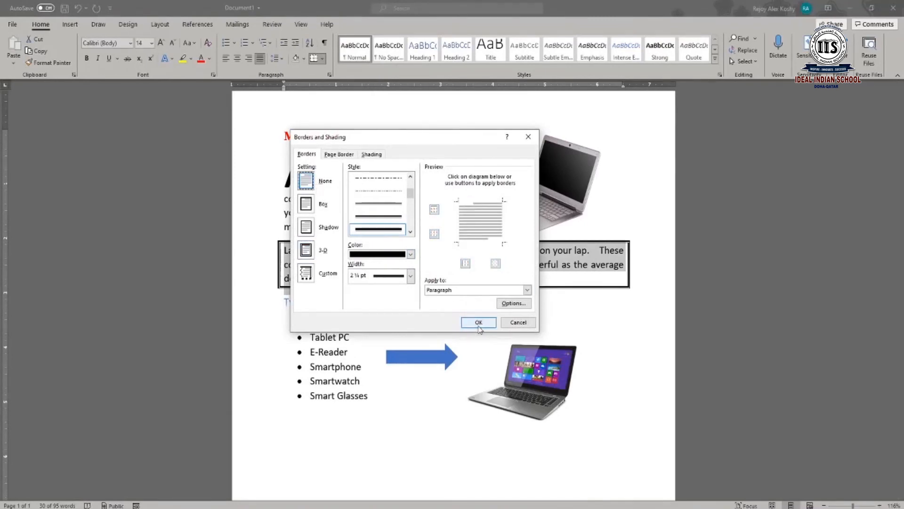
left_click(478, 323)
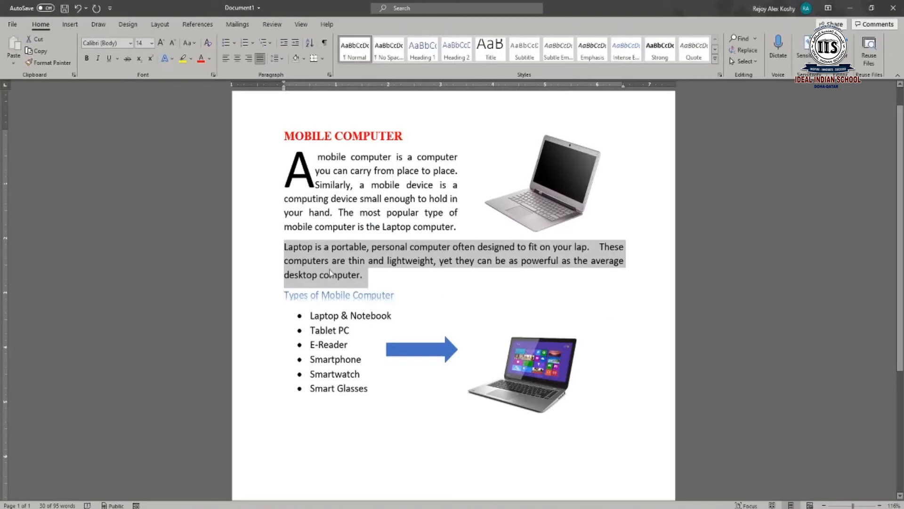
Reopen Borders and Shading for the "Laptop is a portable" paragraph and choose the 3-D setting with black colour.
left_click(322, 58)
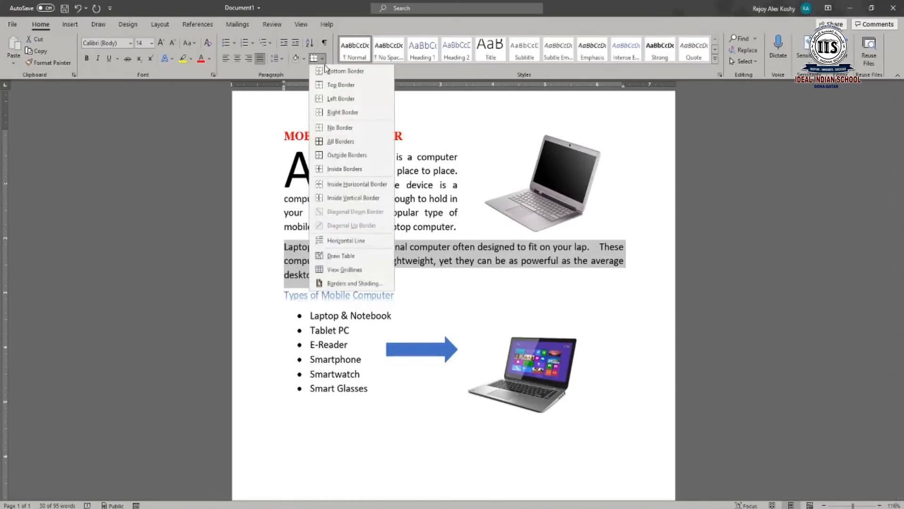
left_click(353, 279)
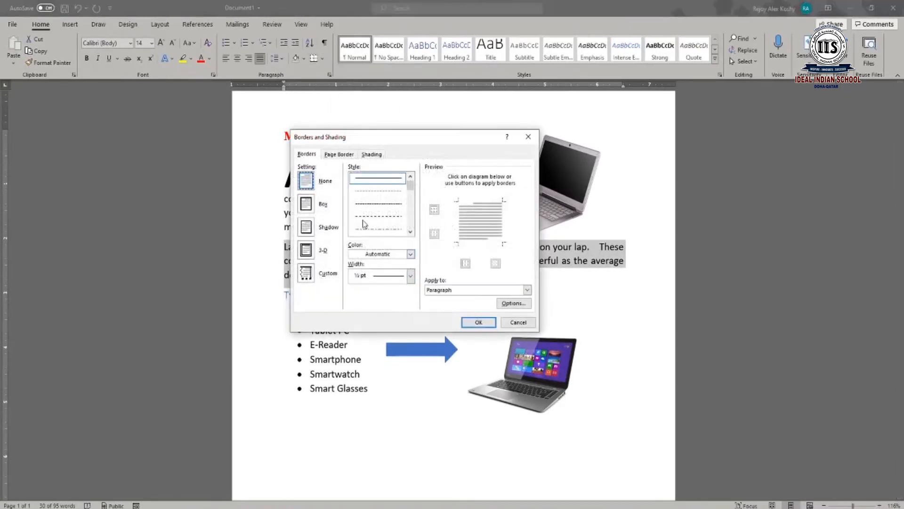
left_click(314, 248)
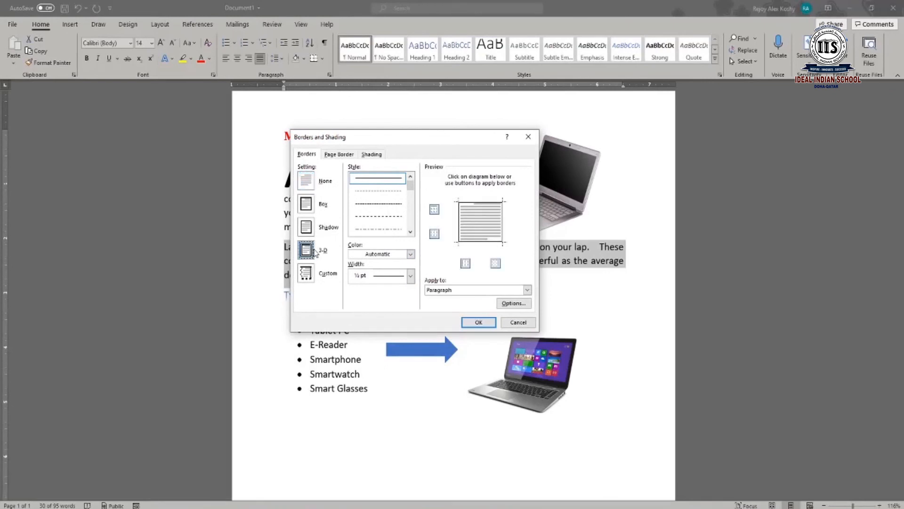
left_click(409, 255)
left_click(365, 299)
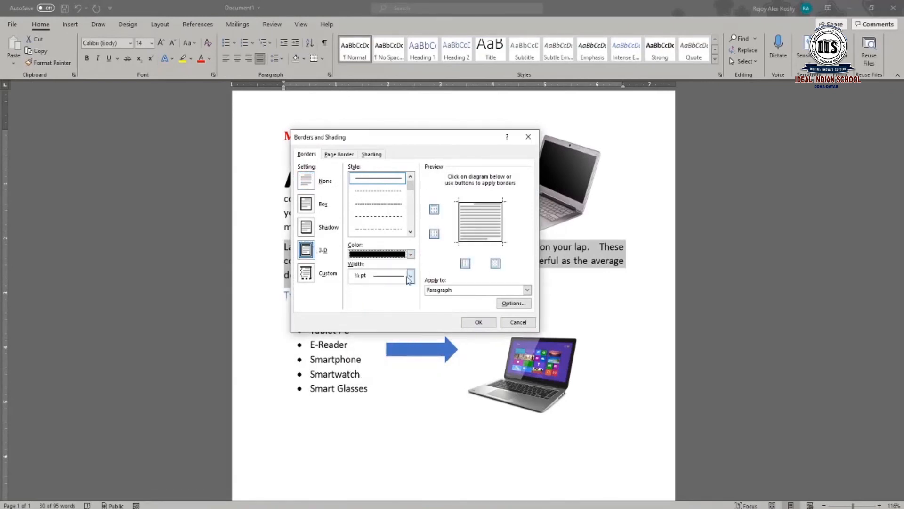
Pick a thick-and-thin compound line style, set its width to 2 ¼ pt and apply the border to the paragraph.
left_click(411, 232)
left_click(411, 233)
left_click(410, 232)
left_click(410, 232)
left_click(410, 232)
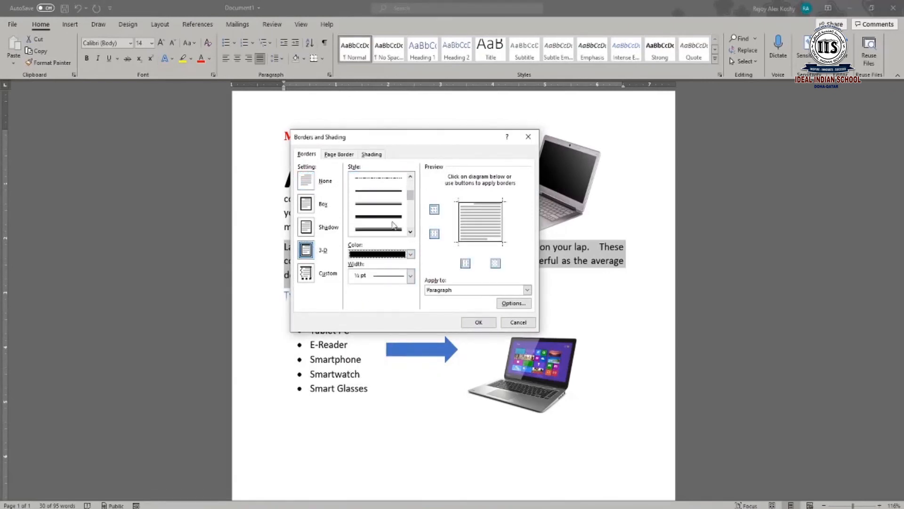
scroll(399, 225, "down", 1)
left_click(387, 193)
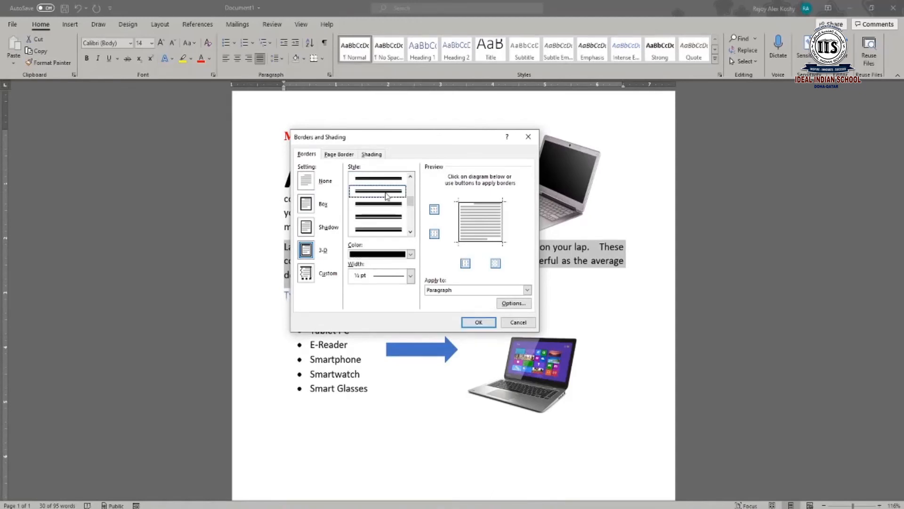
left_click(410, 278)
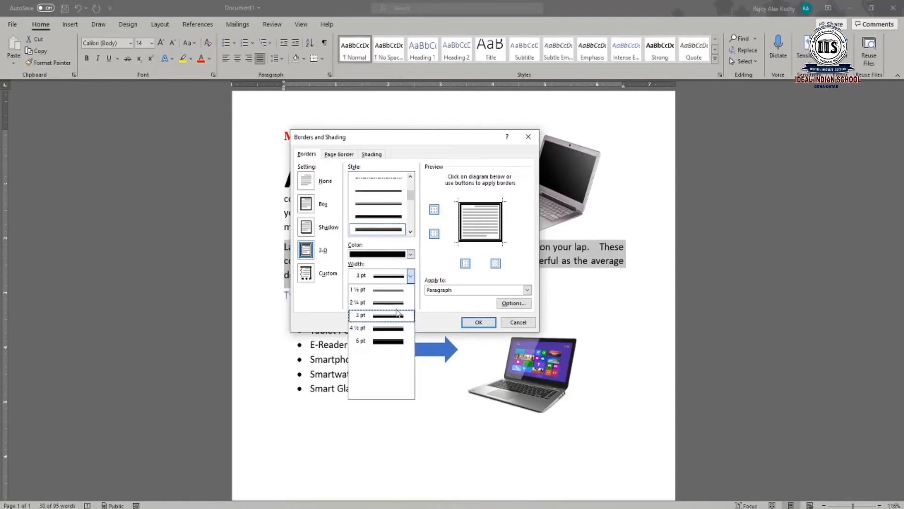
left_click(414, 306)
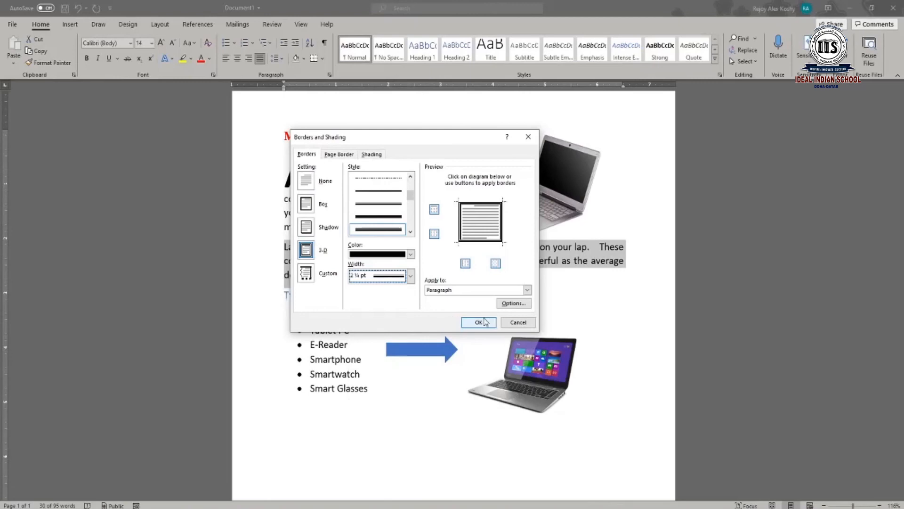
left_click(478, 322)
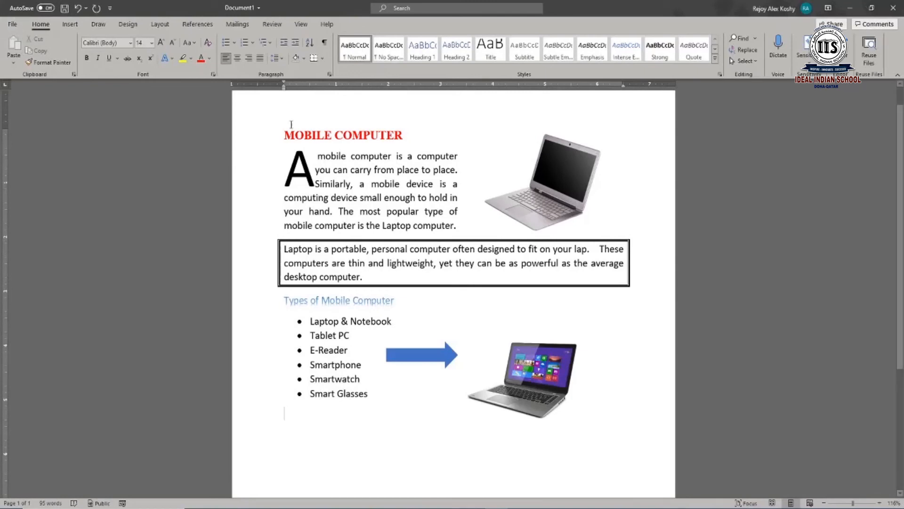
Start saving the document under a new name and browse to the Documents folder as the location.
left_click(12, 25)
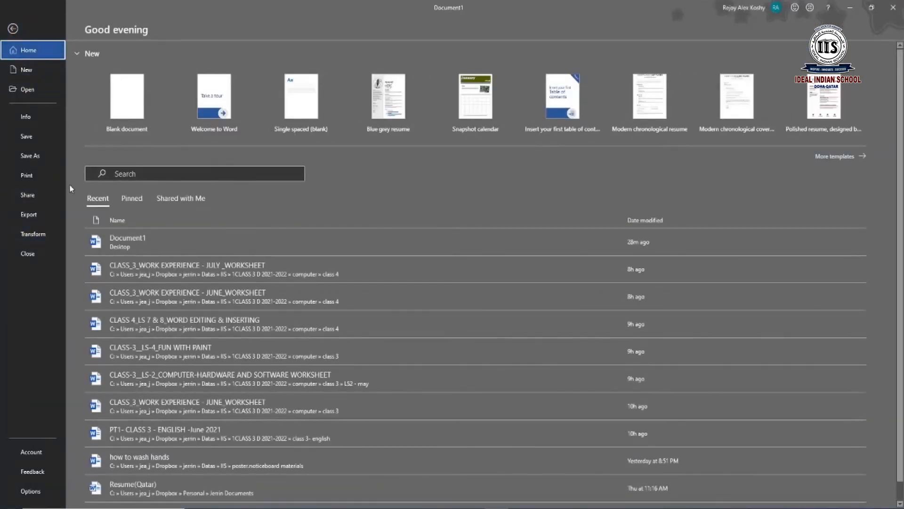
left_click(31, 158)
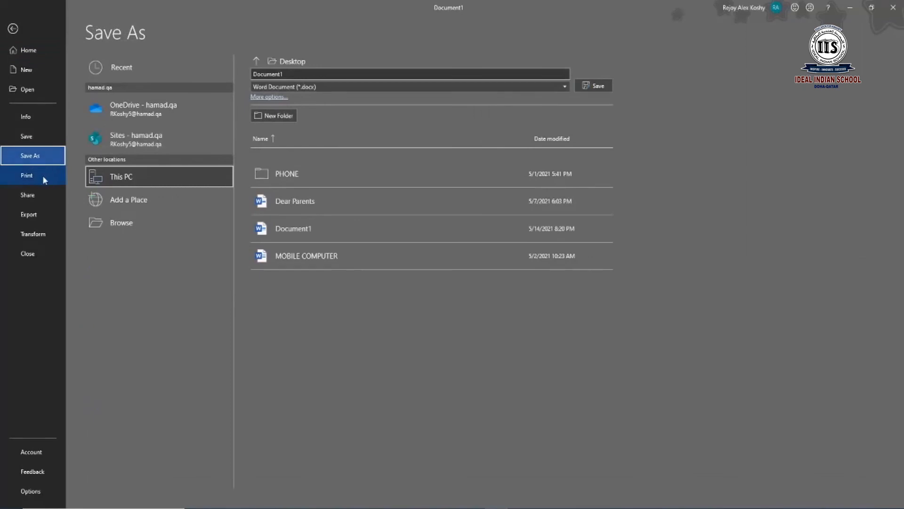
left_click(124, 223)
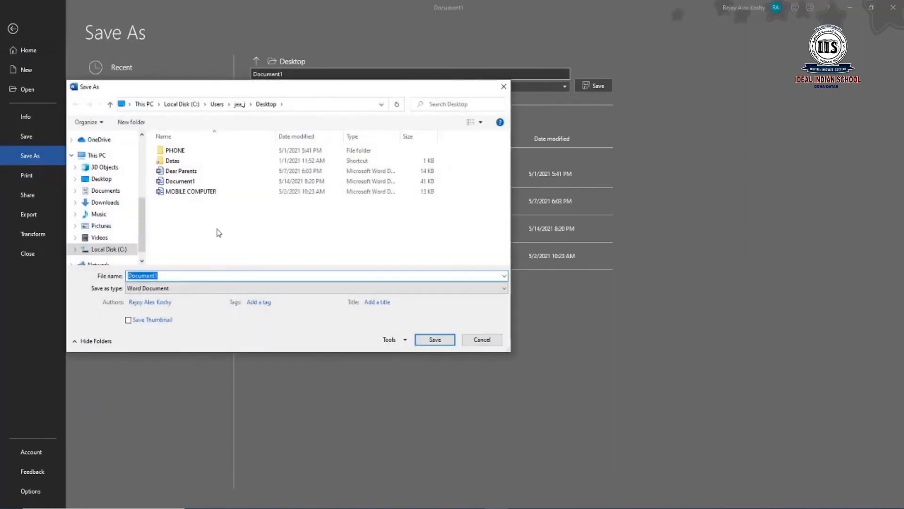
mouse_move(143, 203)
left_mouse_down()
mouse_move(142, 186)
mouse_move(142, 208)
left_mouse_up()
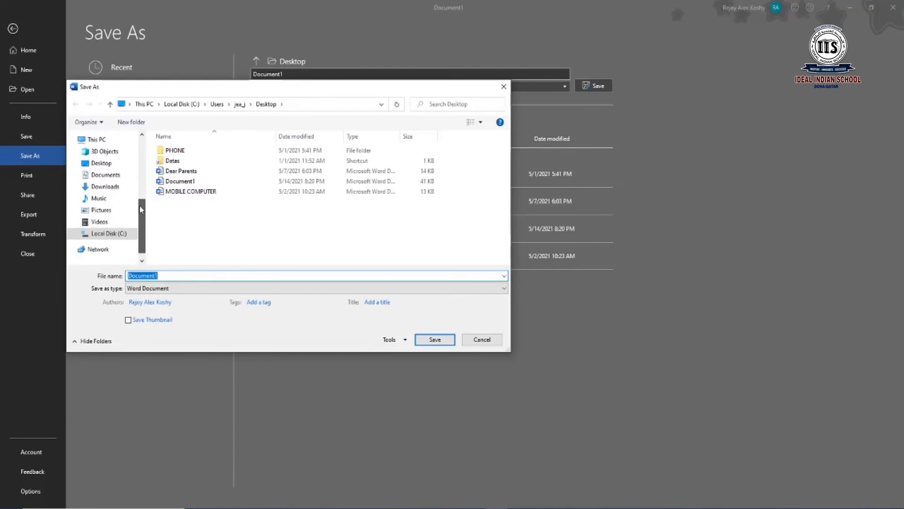
left_click(112, 174)
left_click(112, 163)
left_click(115, 175)
left_click(117, 185)
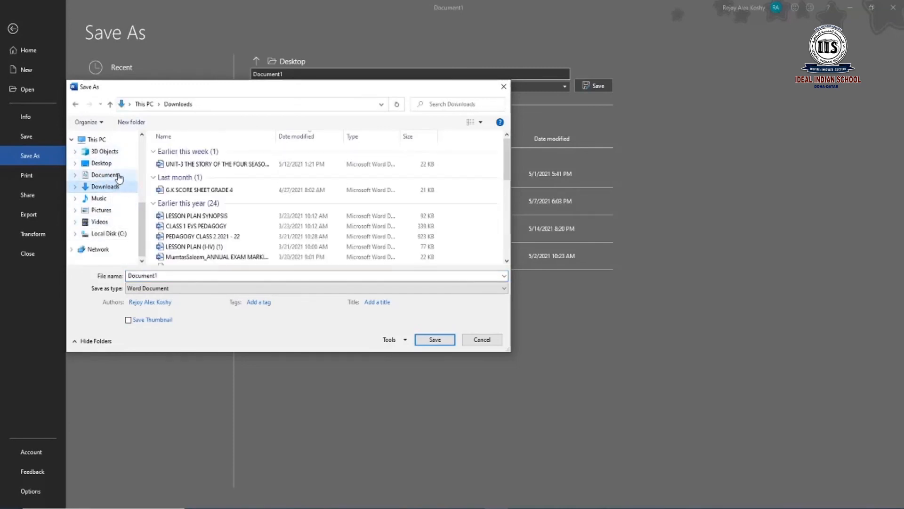
left_click(115, 176)
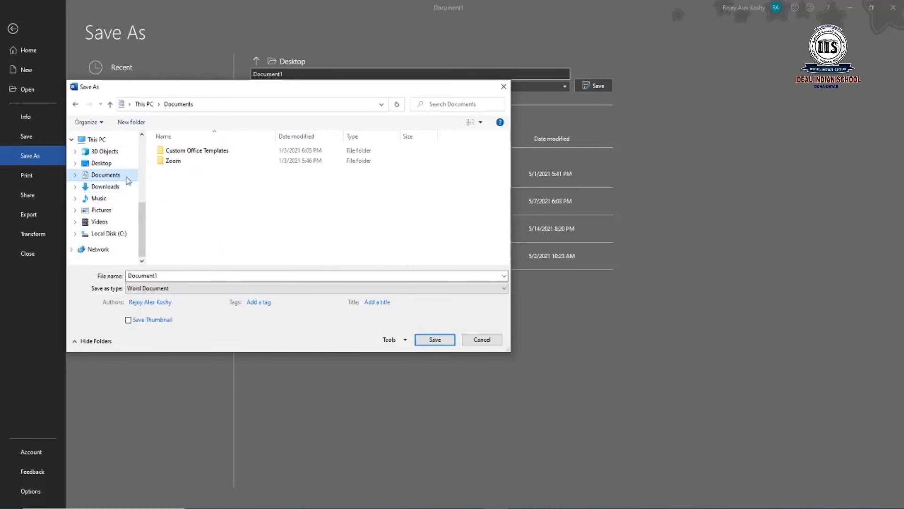
Name the file "Mobile computer" and save it as a Word Document.
double_click(166, 275)
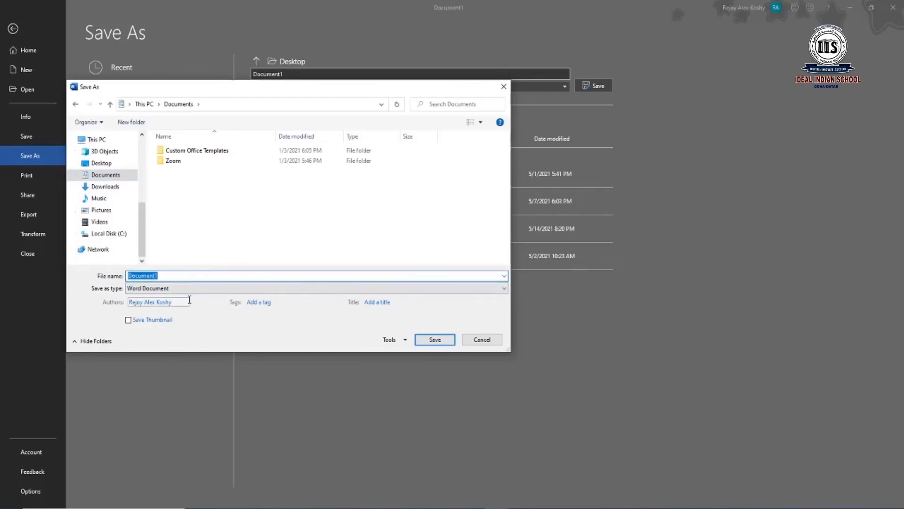
type("Mobile computer")
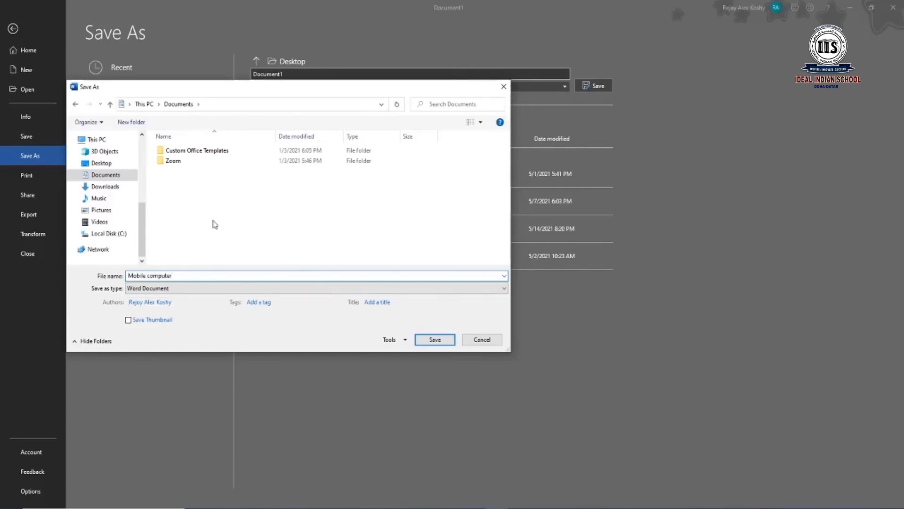
left_click(428, 340)
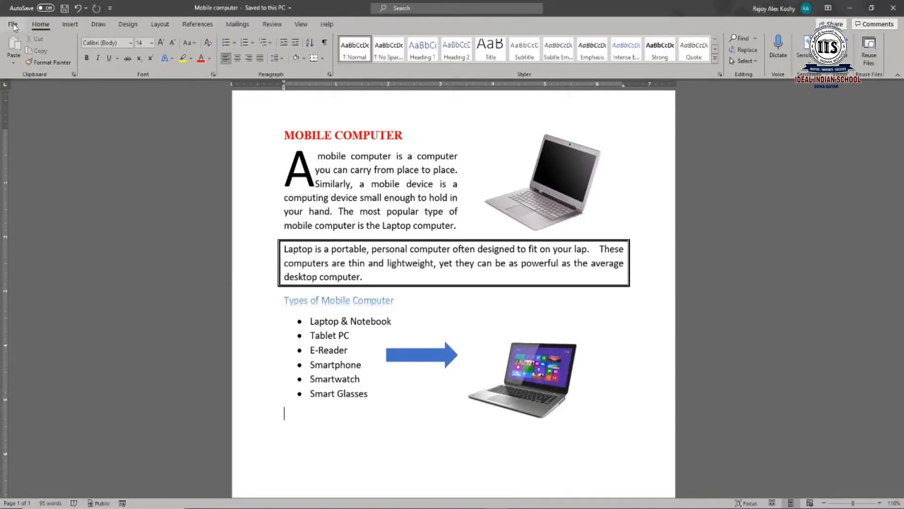
Open the print settings for the document, keep one copy and choose the HP Smart Tank 510 series printer.
left_click(13, 24)
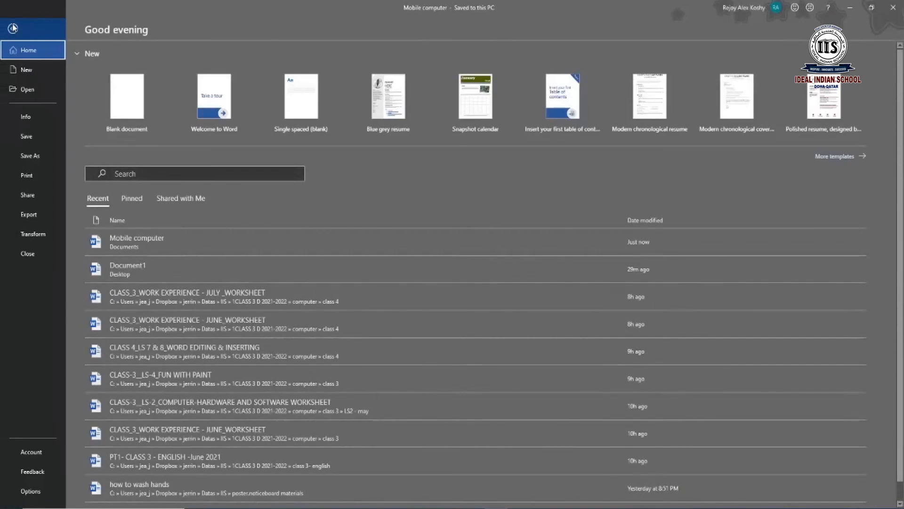
left_click(28, 178)
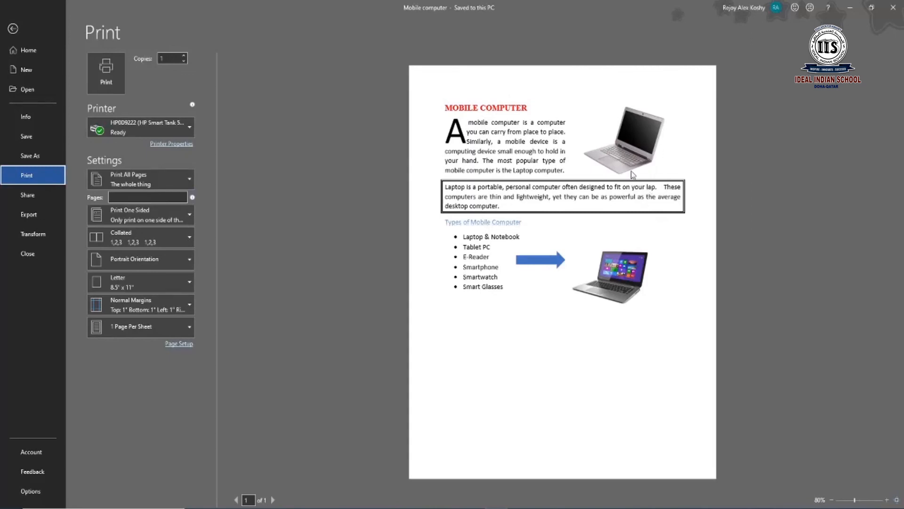
left_click(183, 57)
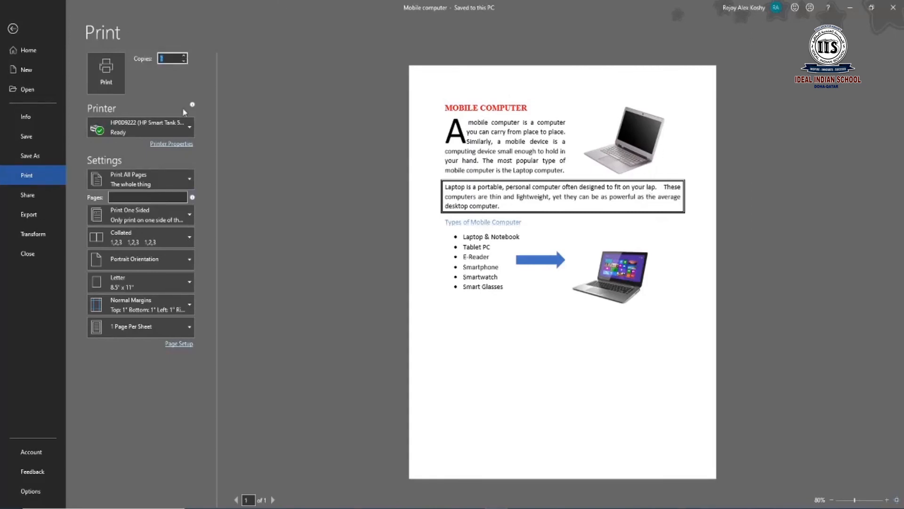
left_click(172, 127)
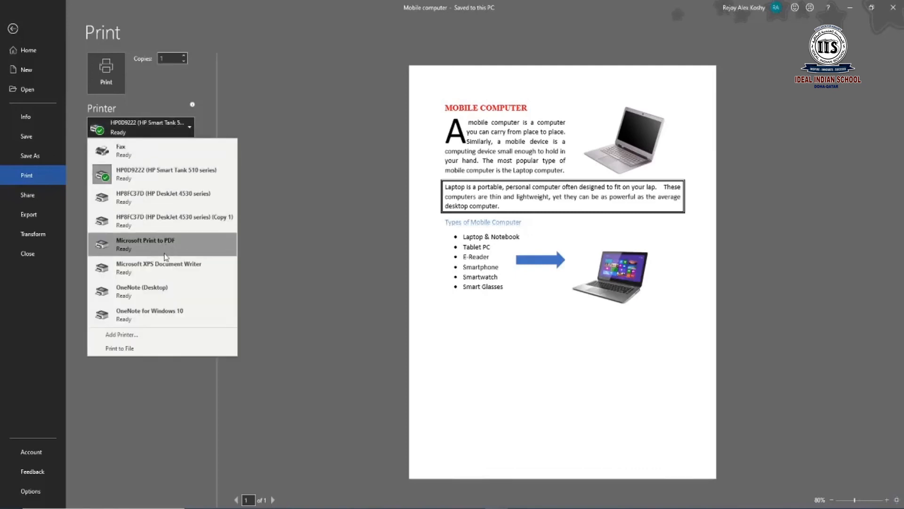
left_click(166, 169)
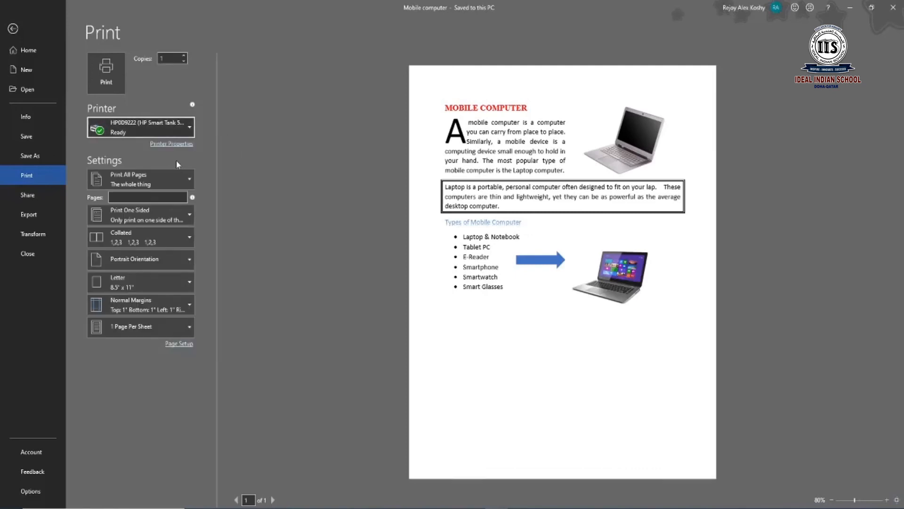
Examine the print choices for page range, one- or two-sided printing and pages per sheet, keeping the current selections.
left_click(176, 178)
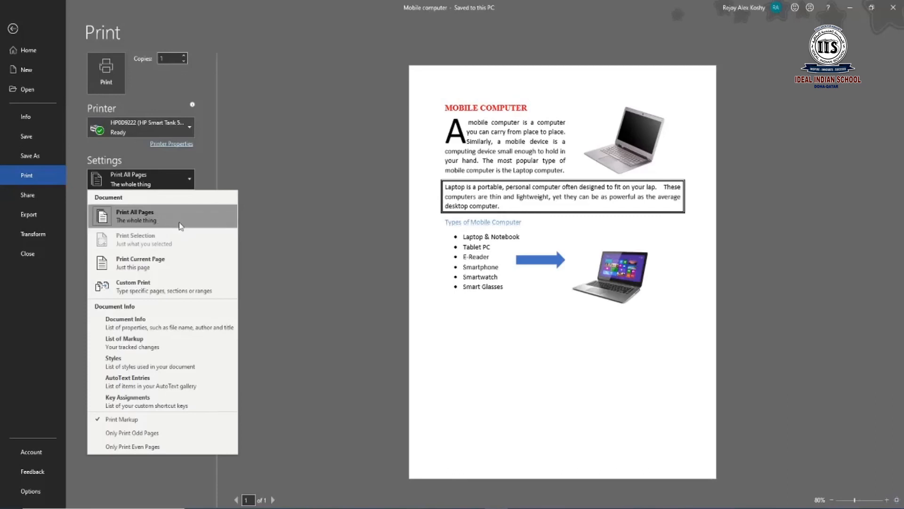
left_click(209, 178)
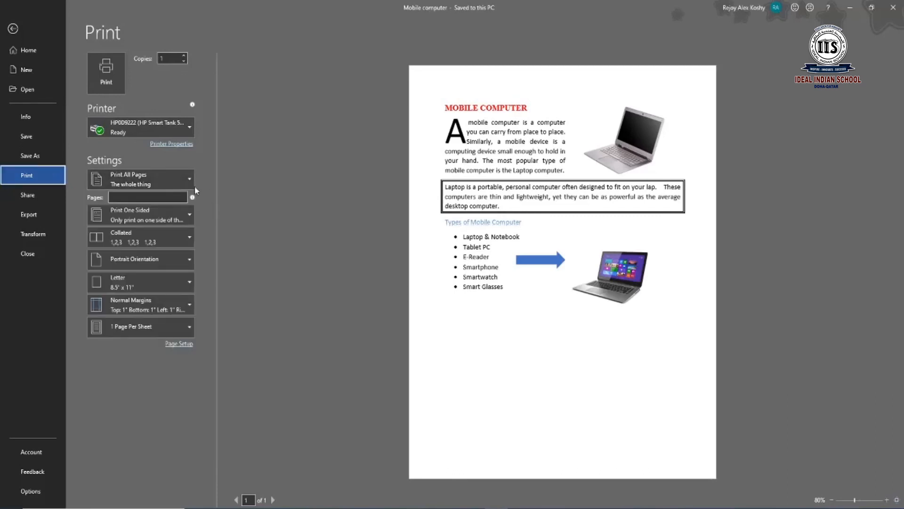
left_click(185, 221)
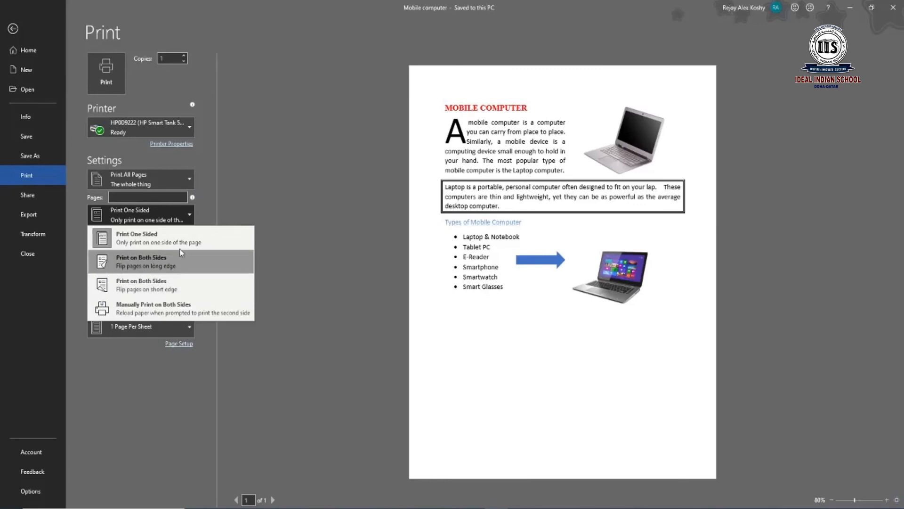
left_click(243, 200)
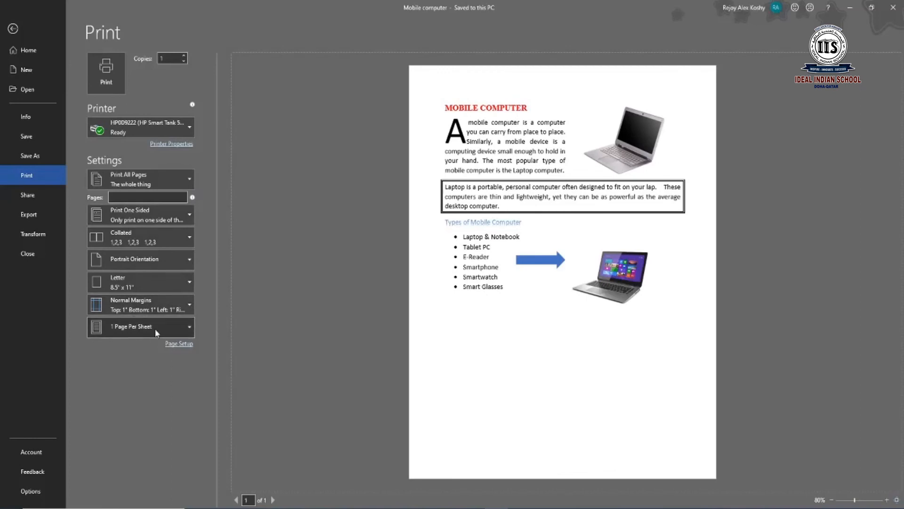
left_click(172, 332)
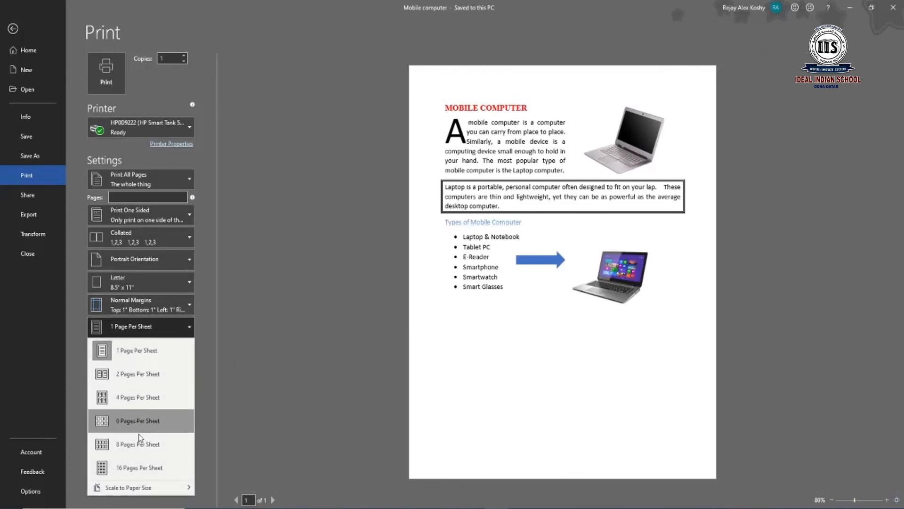
left_click(154, 326)
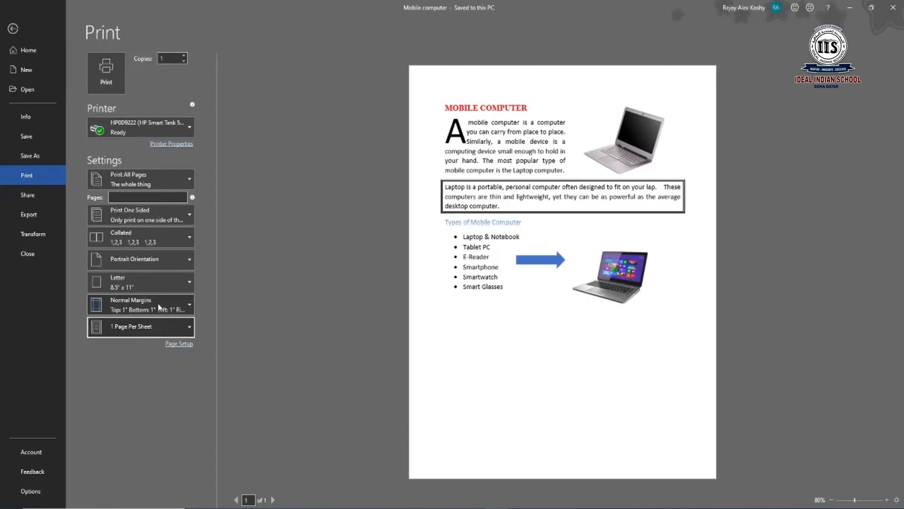